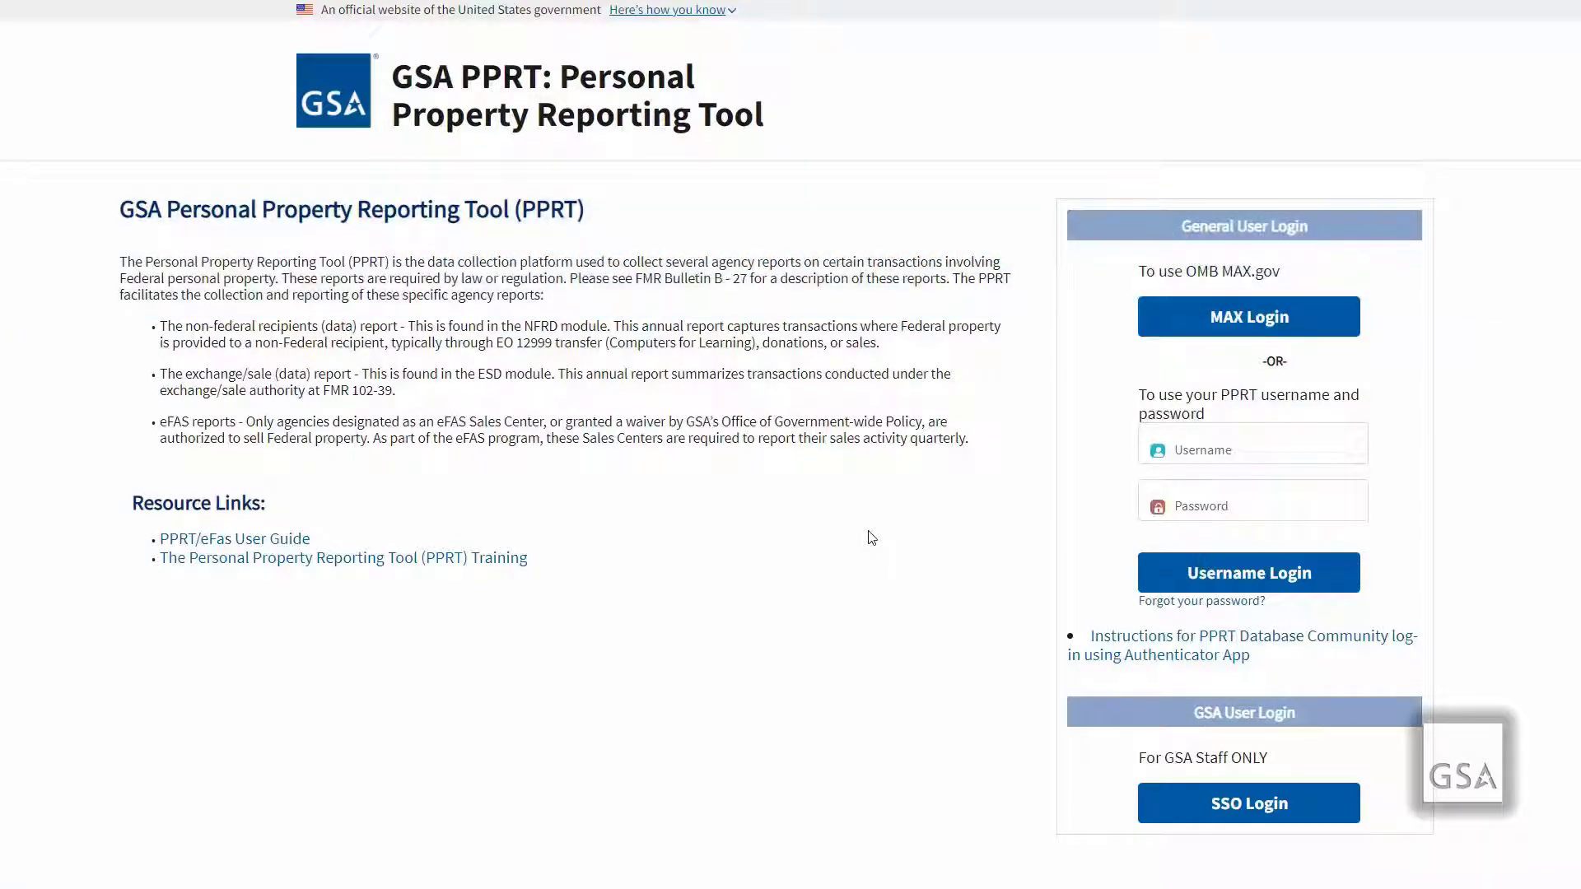
# - Scroll to the help desk request link, then sign in with the PPRT username and password via General User Login
pyautogui.scroll(-2, 871, 538)
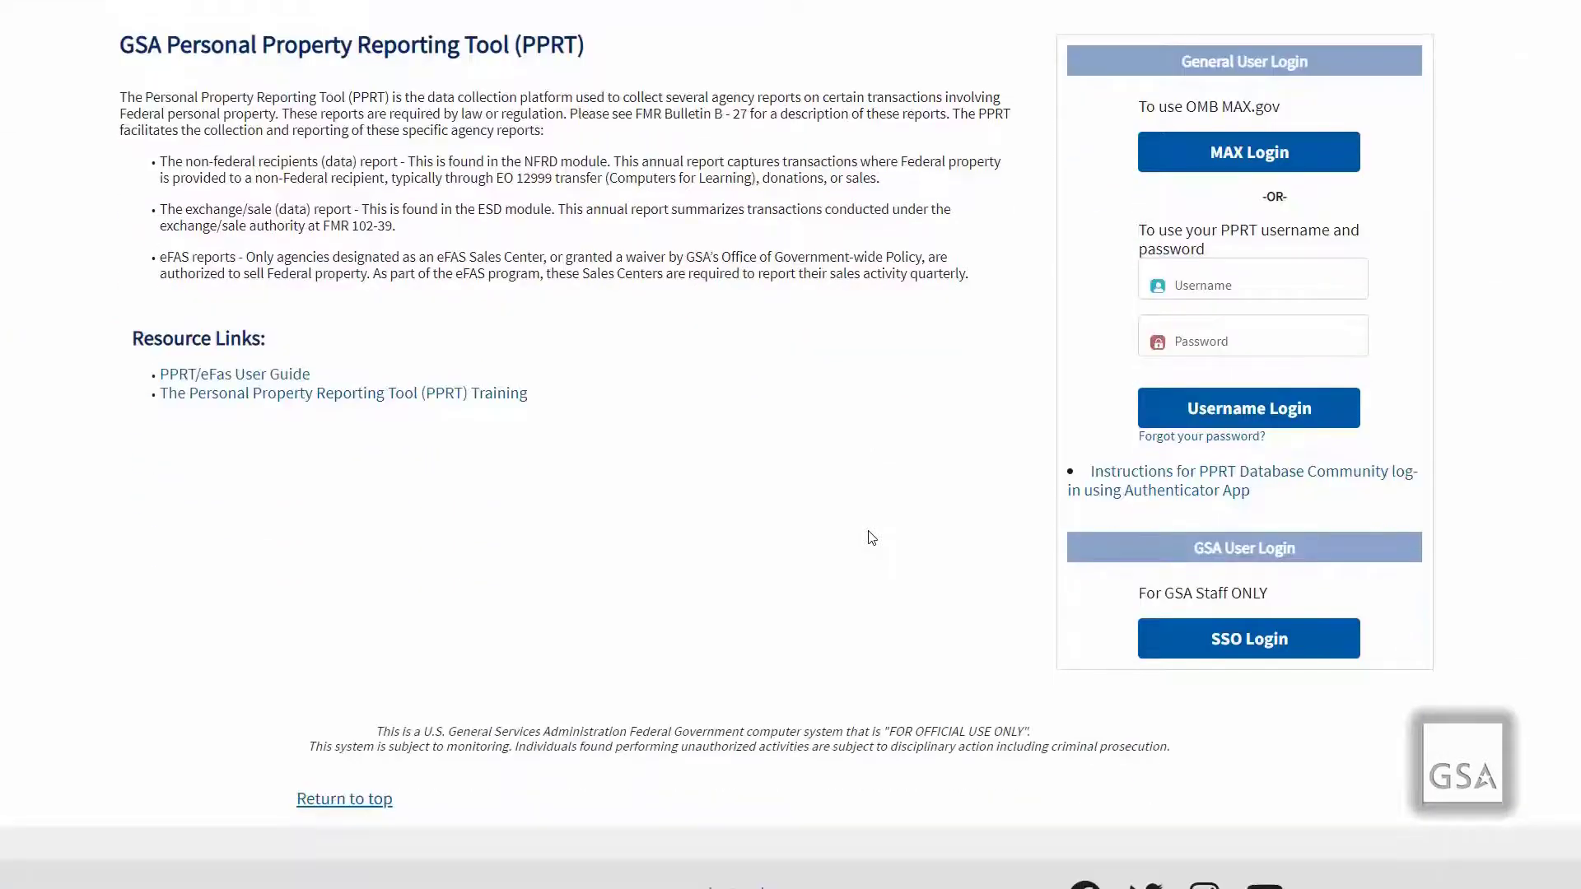
pyautogui.scroll(-2, 839, 671)
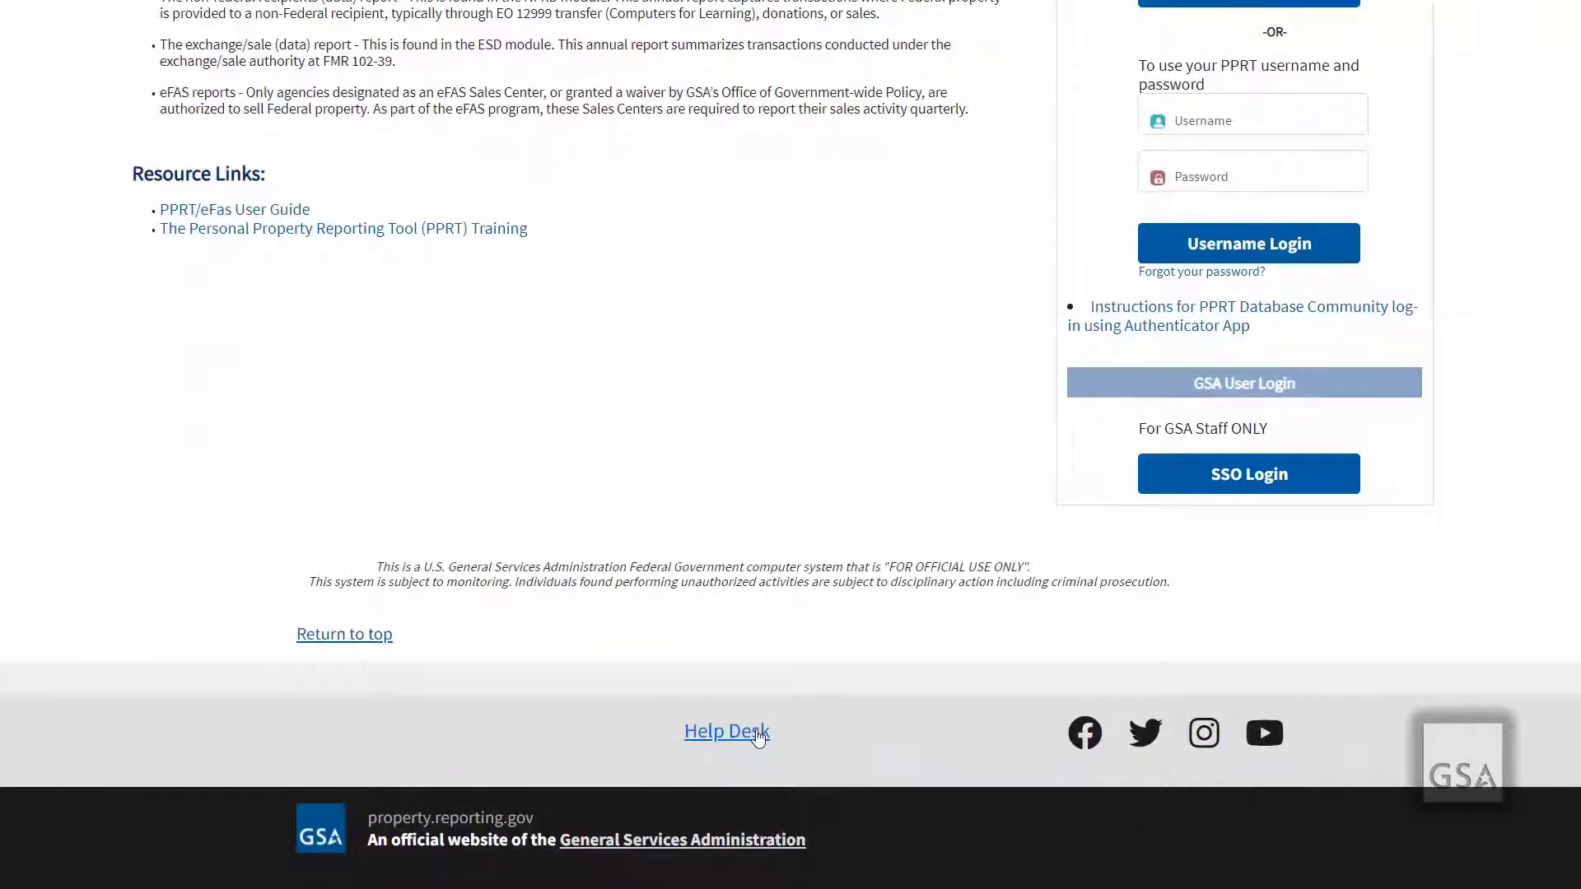
pyautogui.click(758, 736)
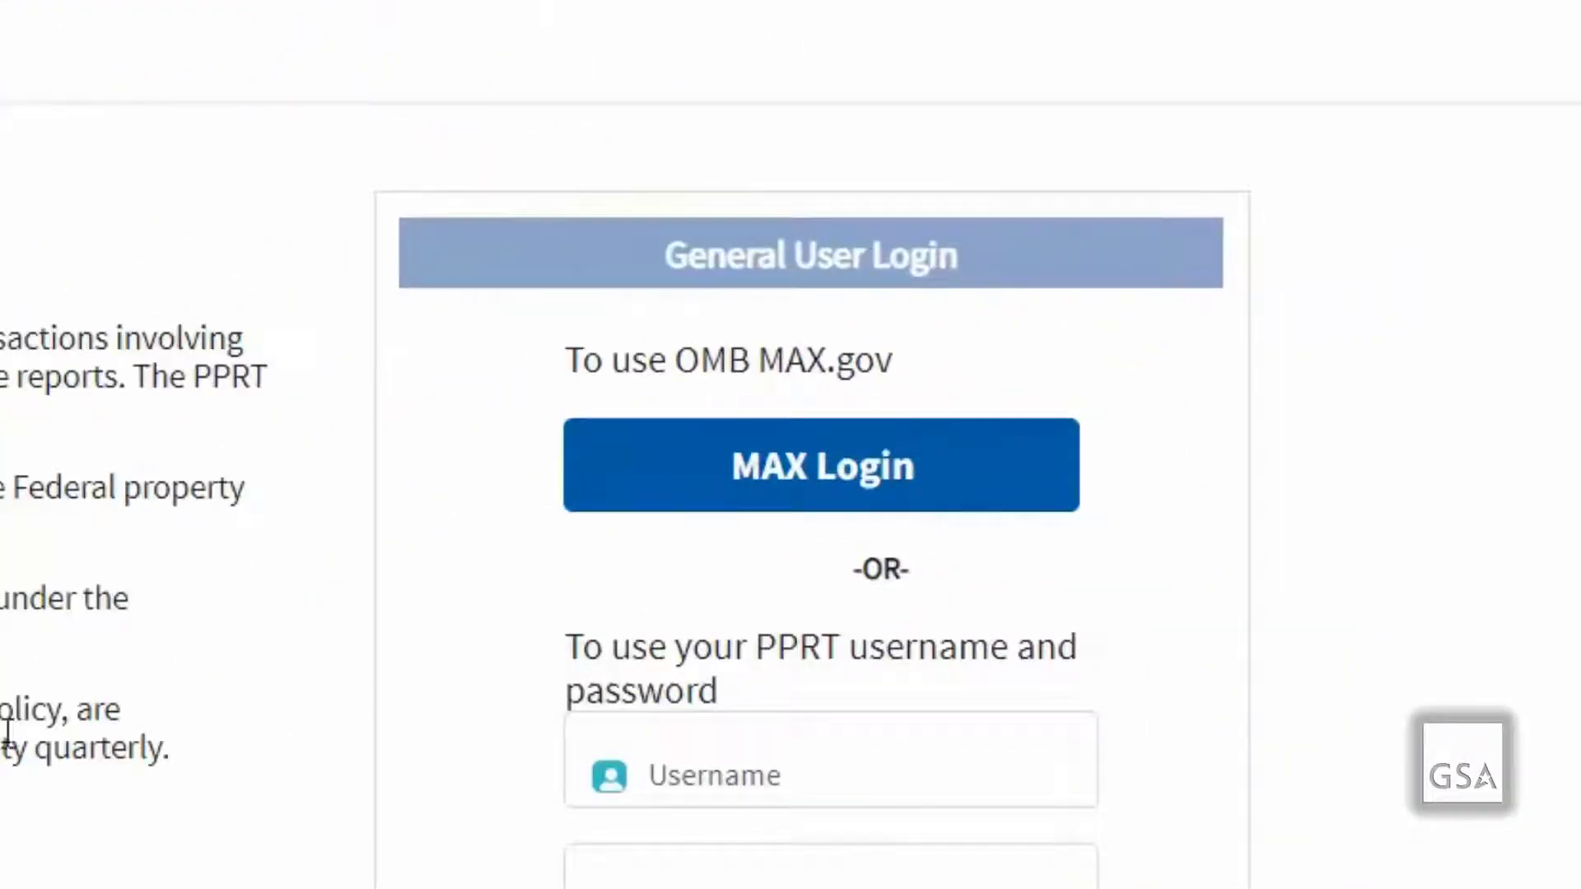
pyautogui.click(765, 512)
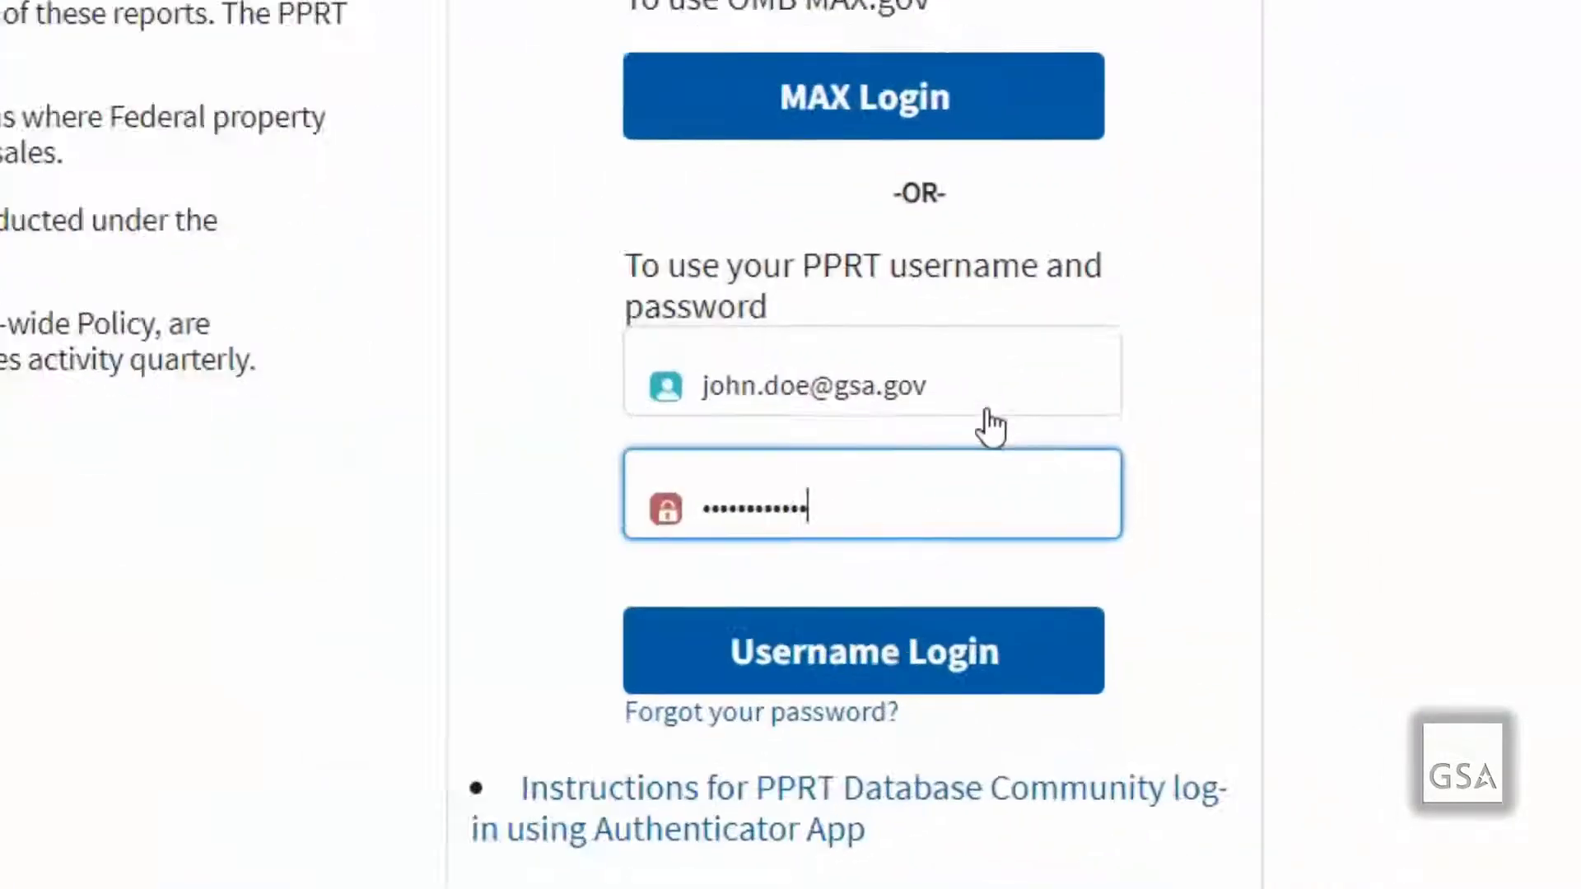
pyautogui.click(969, 659)
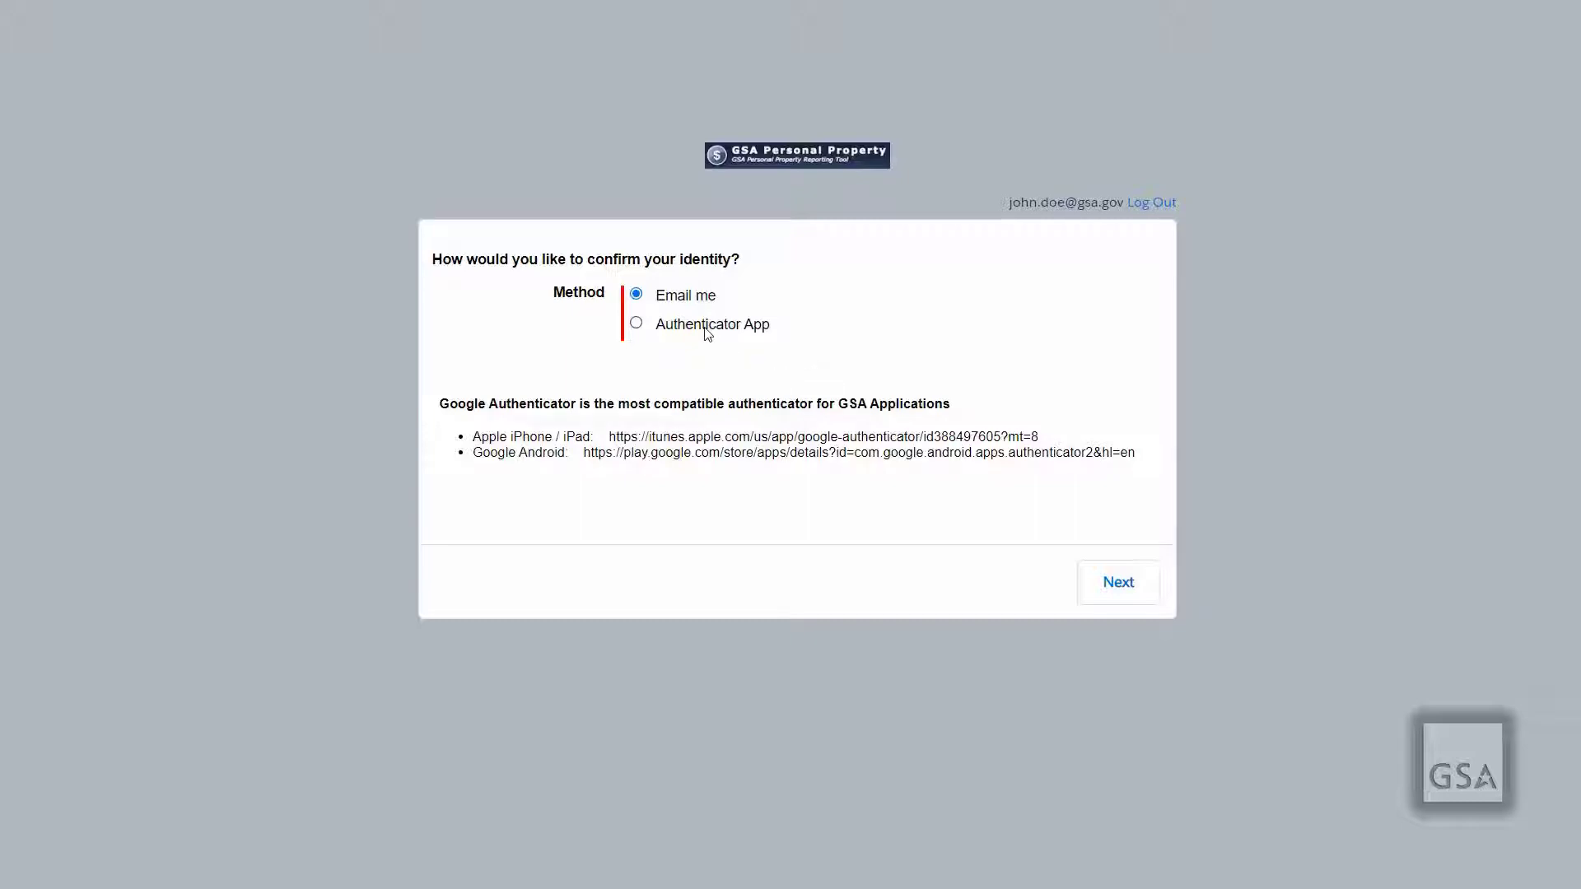
# - Choose Authenticator App verification and submit the app's time-based token to reach the welcome page
pyautogui.click(705, 333)
pyautogui.click(1118, 580)
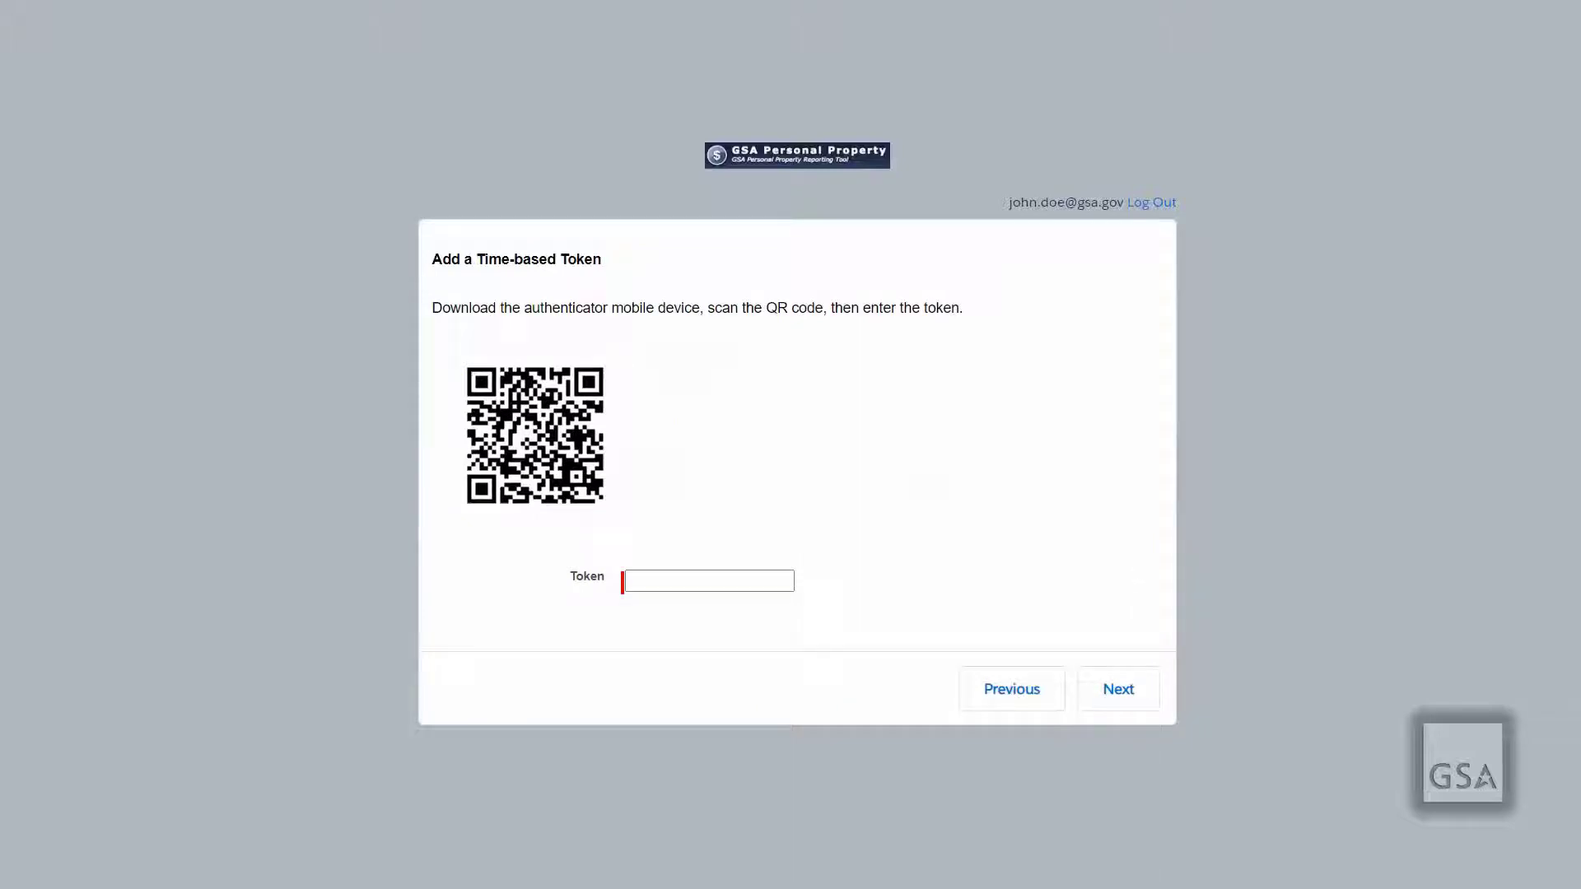
pyautogui.click(767, 583)
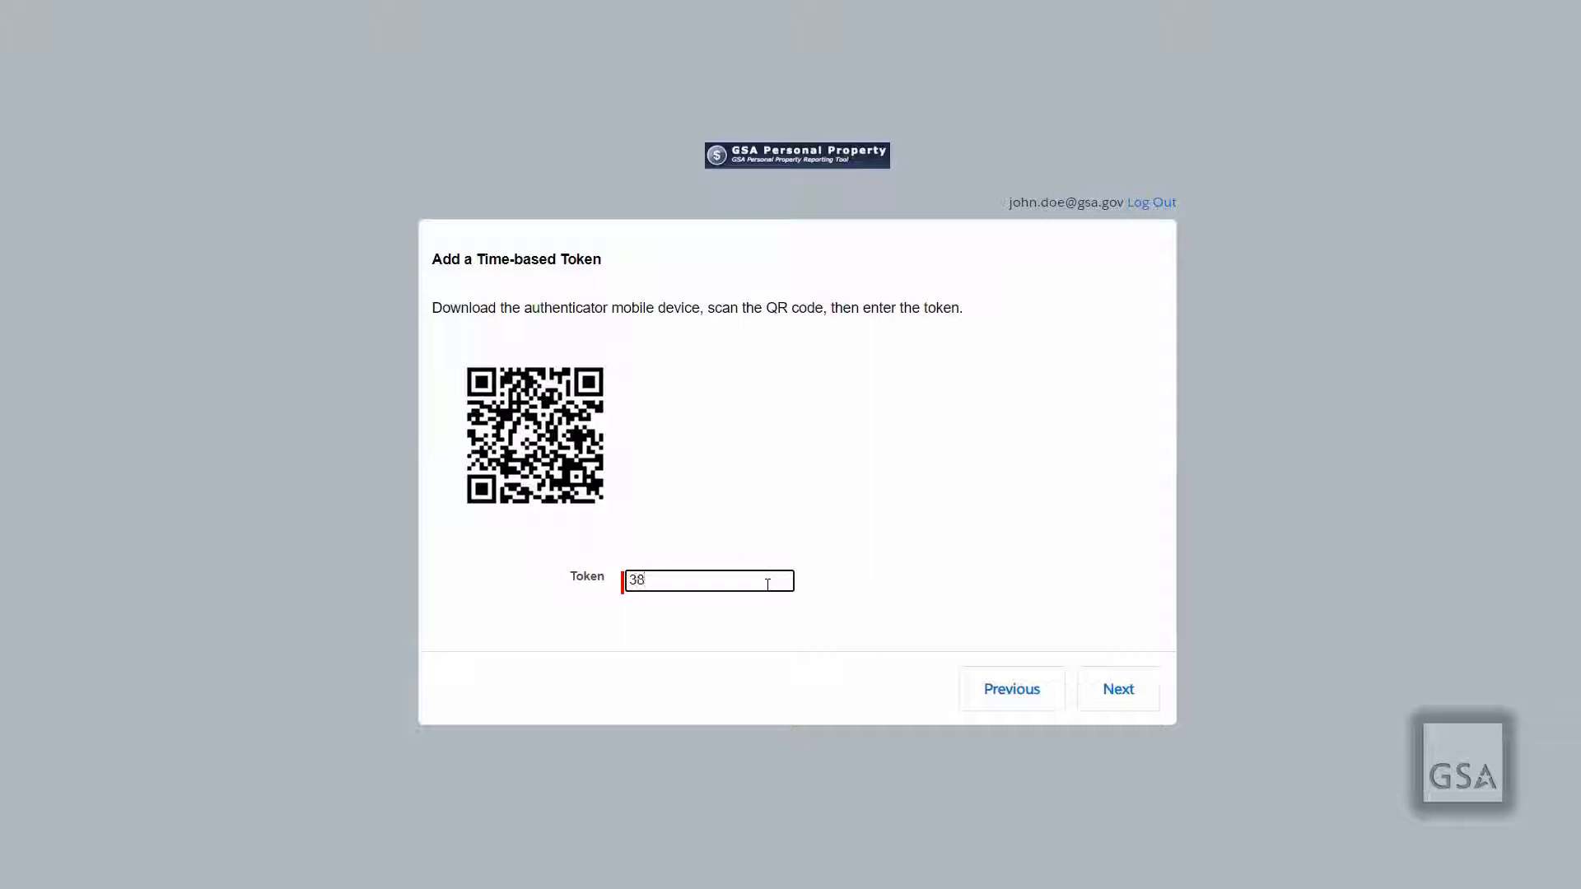
pyautogui.click(1147, 688)
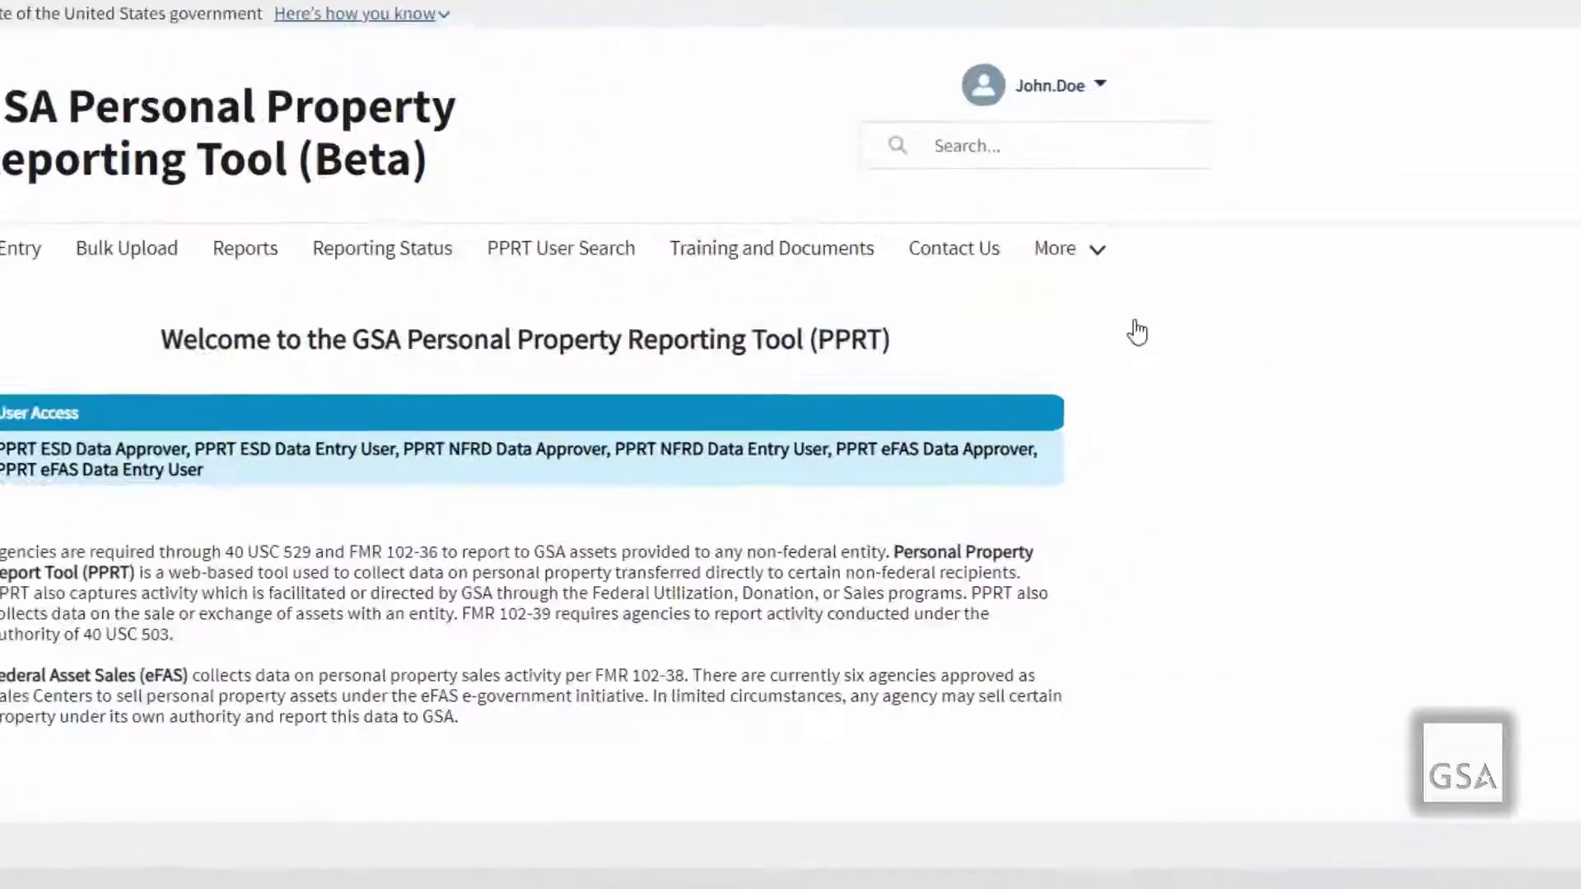
# - From the account menu's My Profile, edit the details, enter a mobile phone number, and save
pyautogui.click(1214, 73)
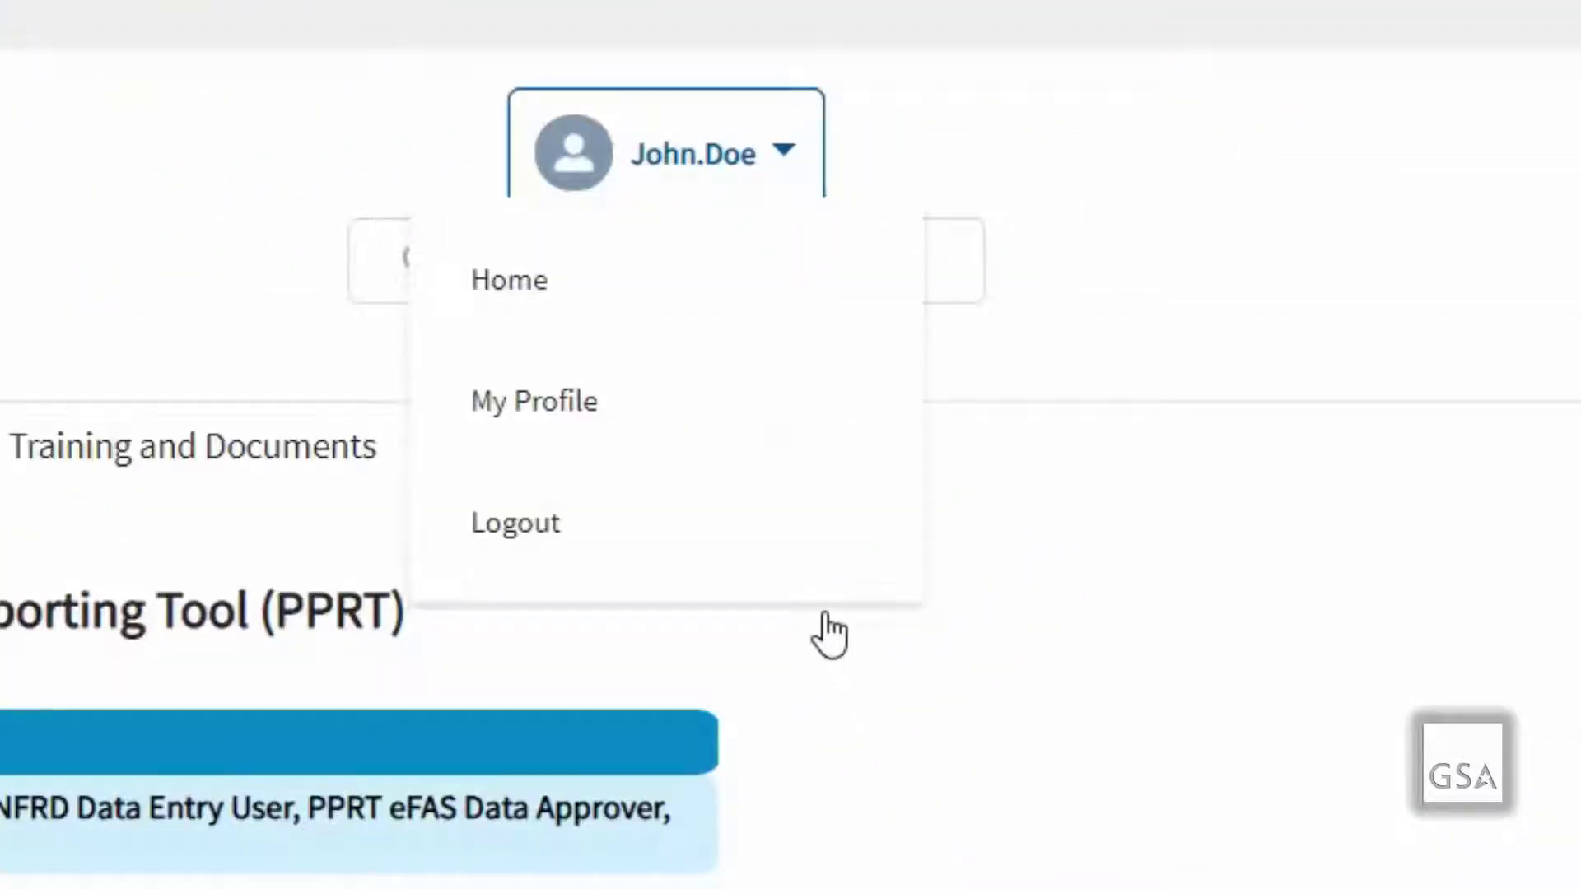
pyautogui.press('Down')
pyautogui.press('Down')
pyautogui.click(798, 418)
pyautogui.click(1528, 262)
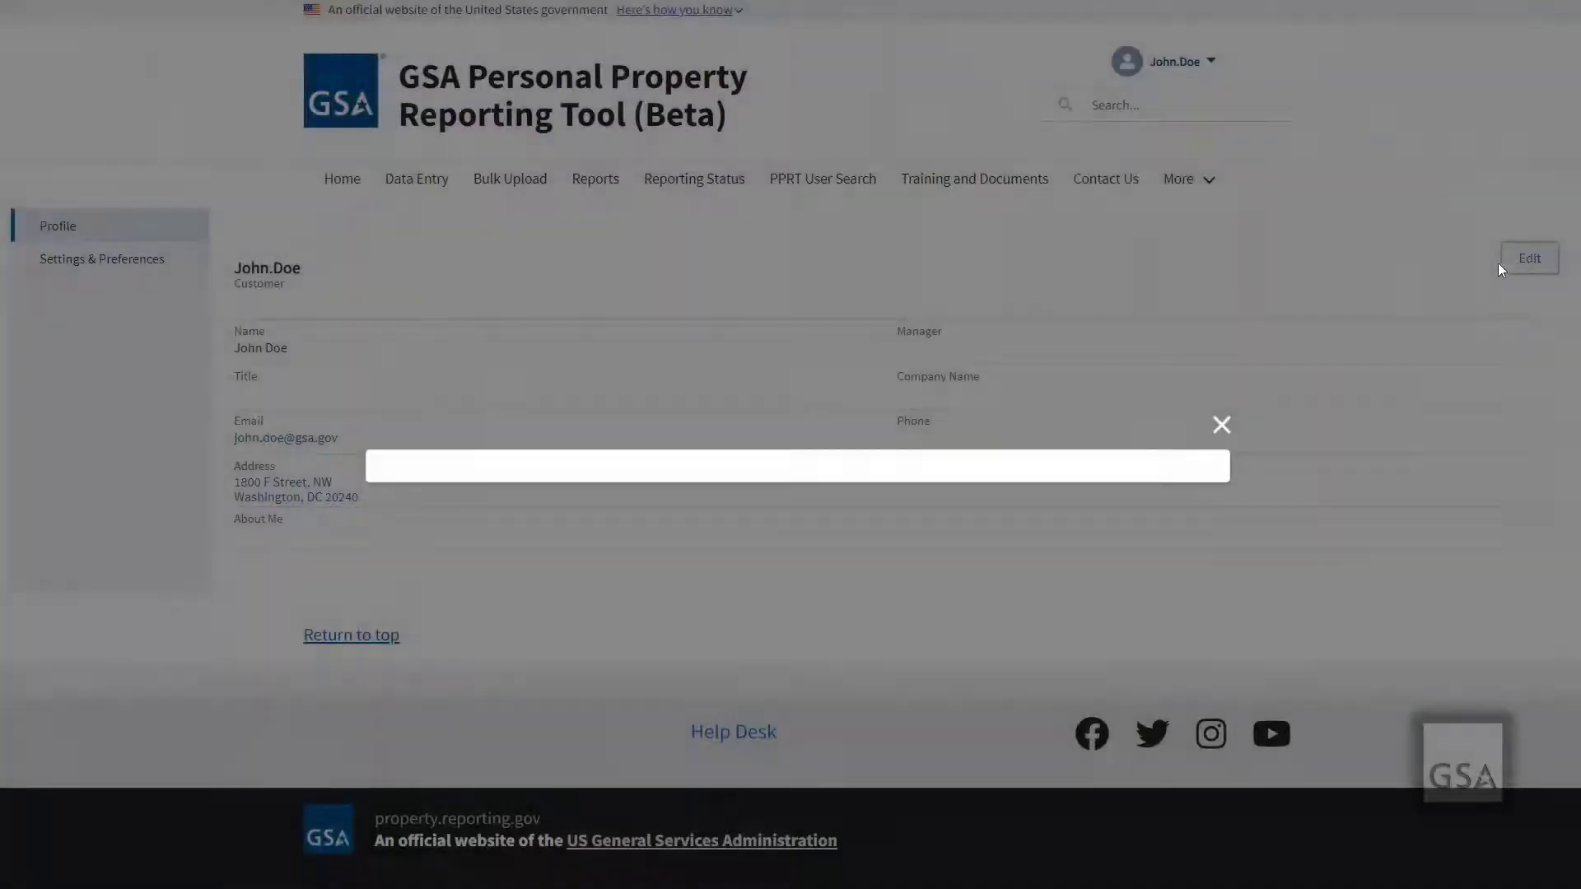
pyautogui.click(969, 475)
pyautogui.write('202555')
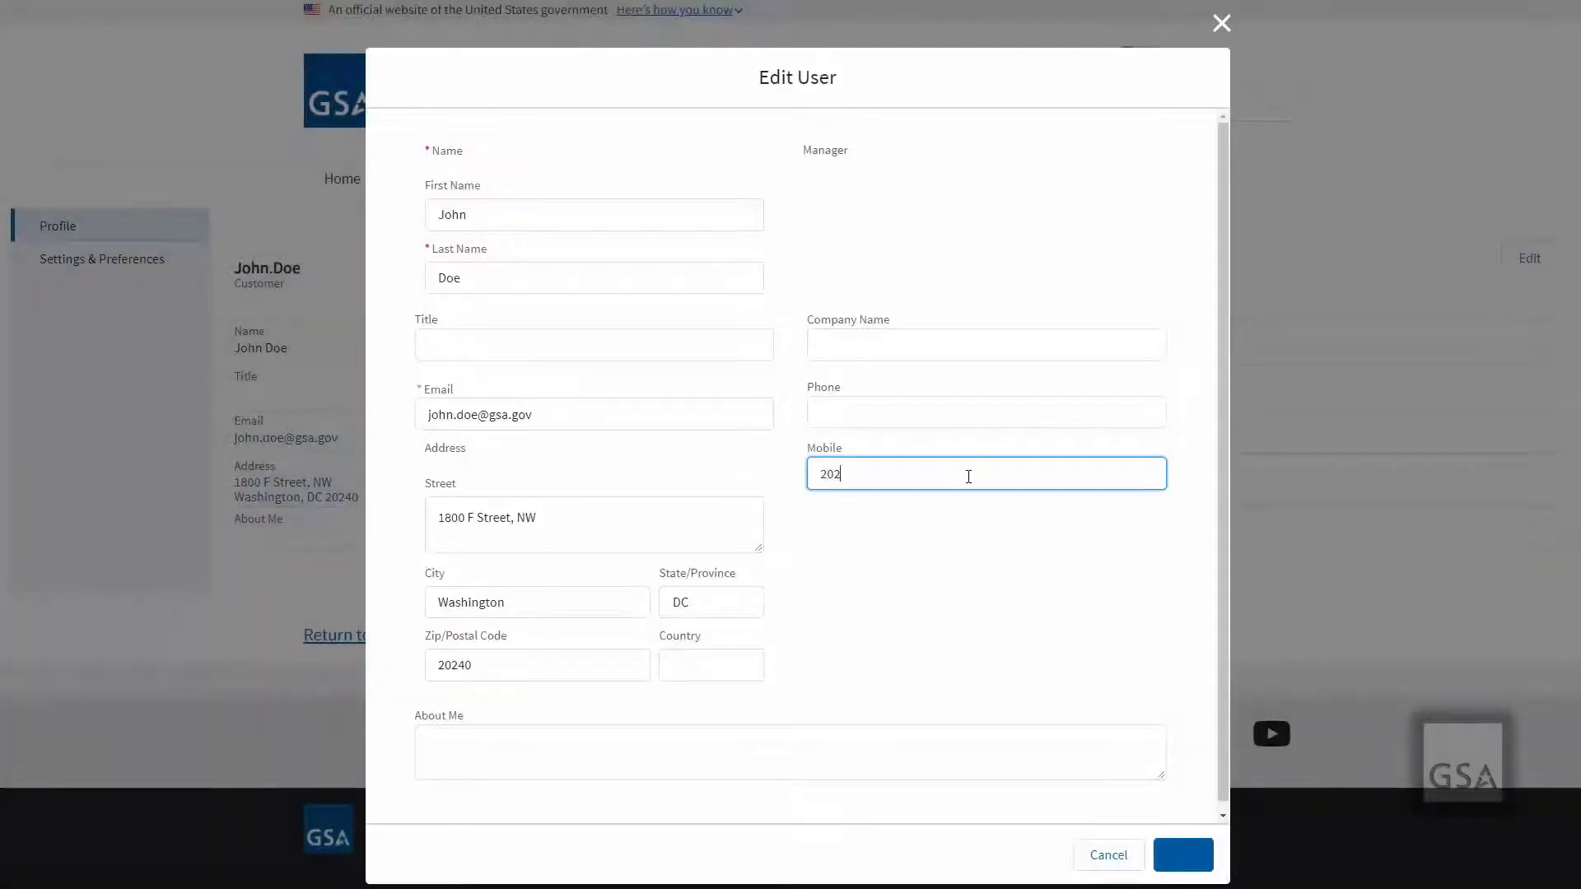
pyautogui.write('1234')
pyautogui.click(1186, 853)
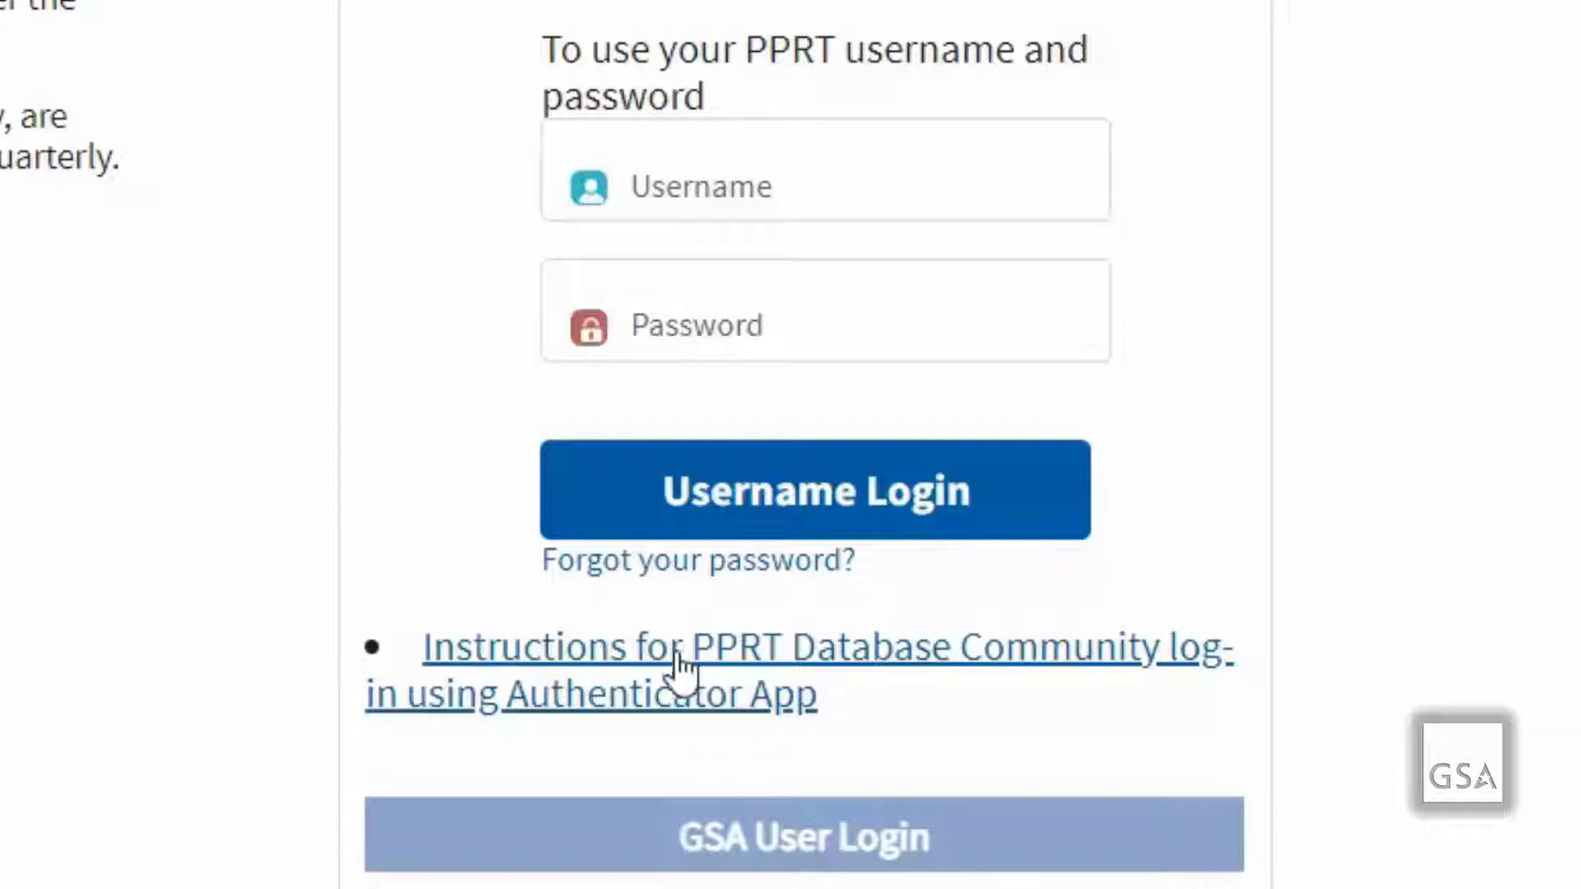
# - Start a reset with 'Forgot your password?' and enter the account's username
pyautogui.click(690, 572)
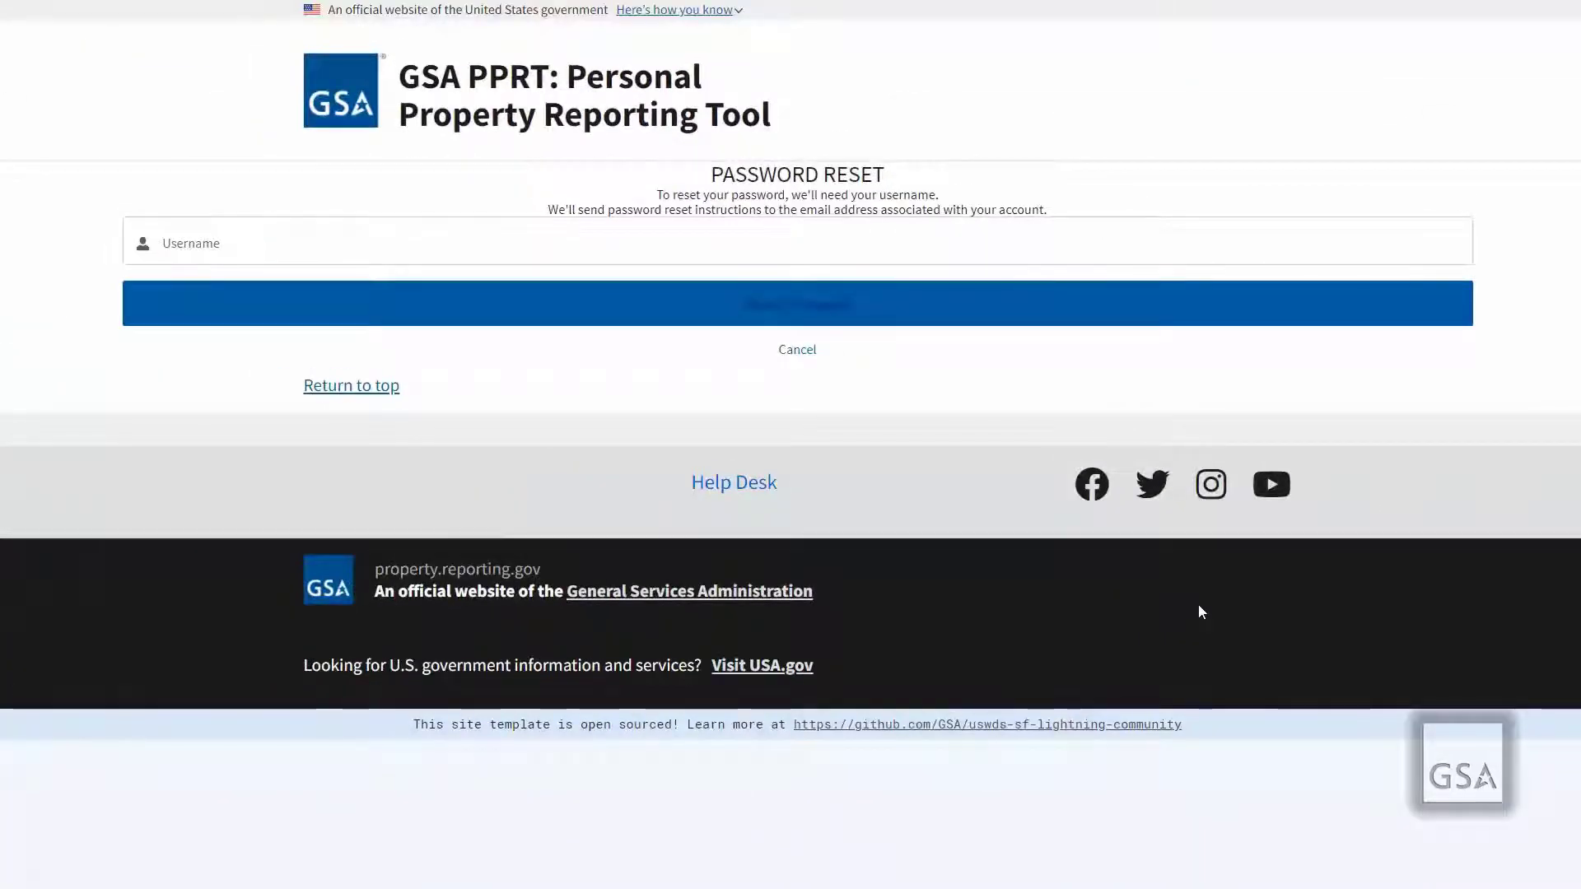
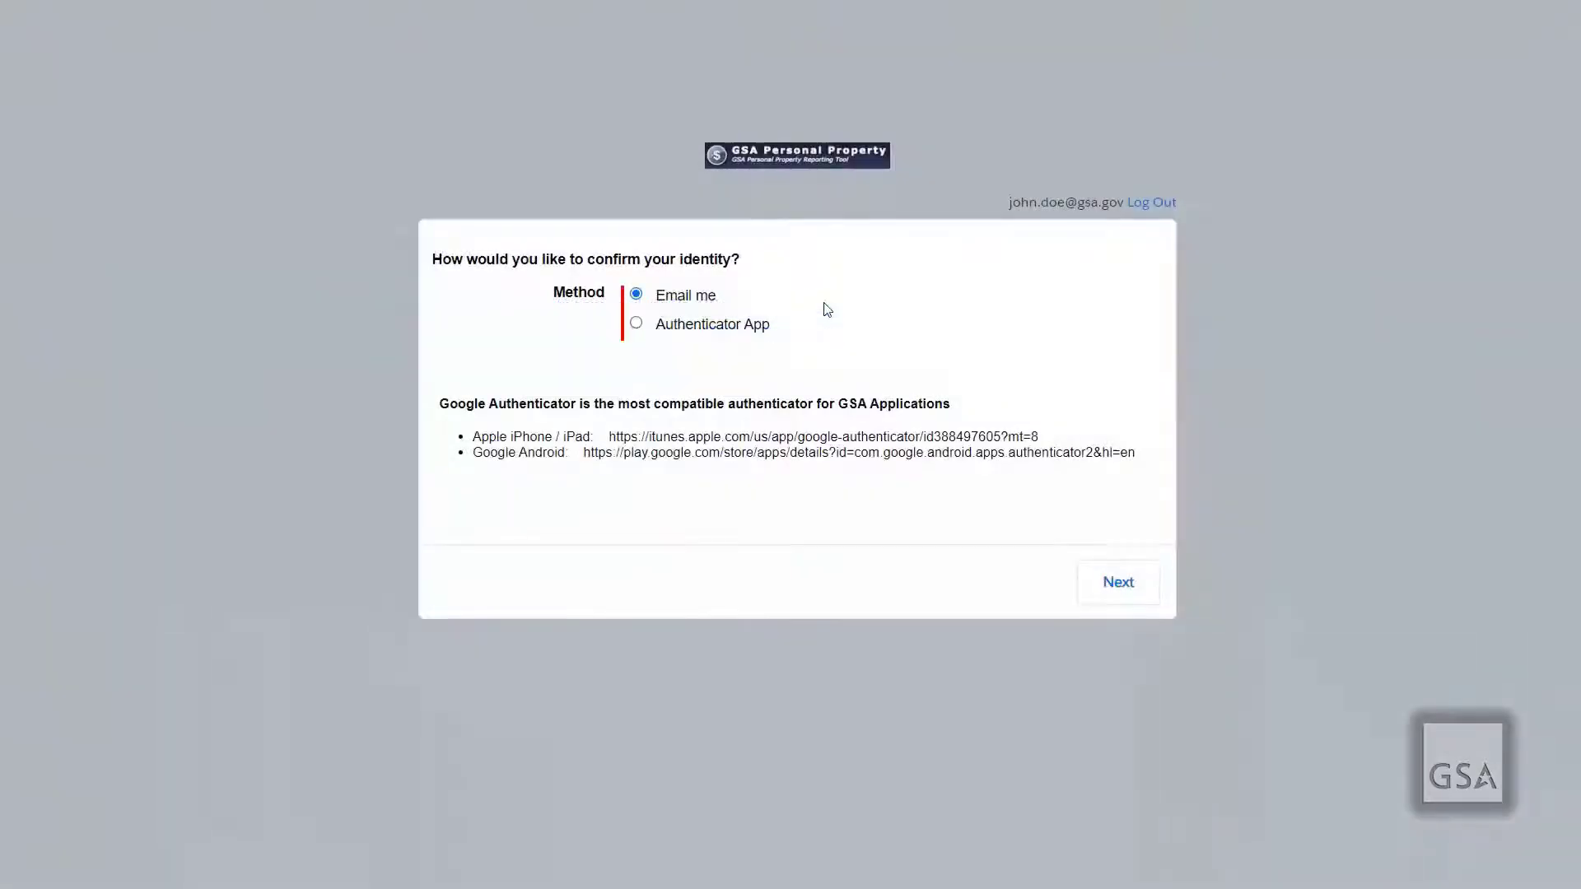
# - Verify with the authenticator app's token, then save the new account password
pyautogui.click(751, 325)
pyautogui.click(1100, 585)
pyautogui.click(766, 331)
pyautogui.click(1119, 517)
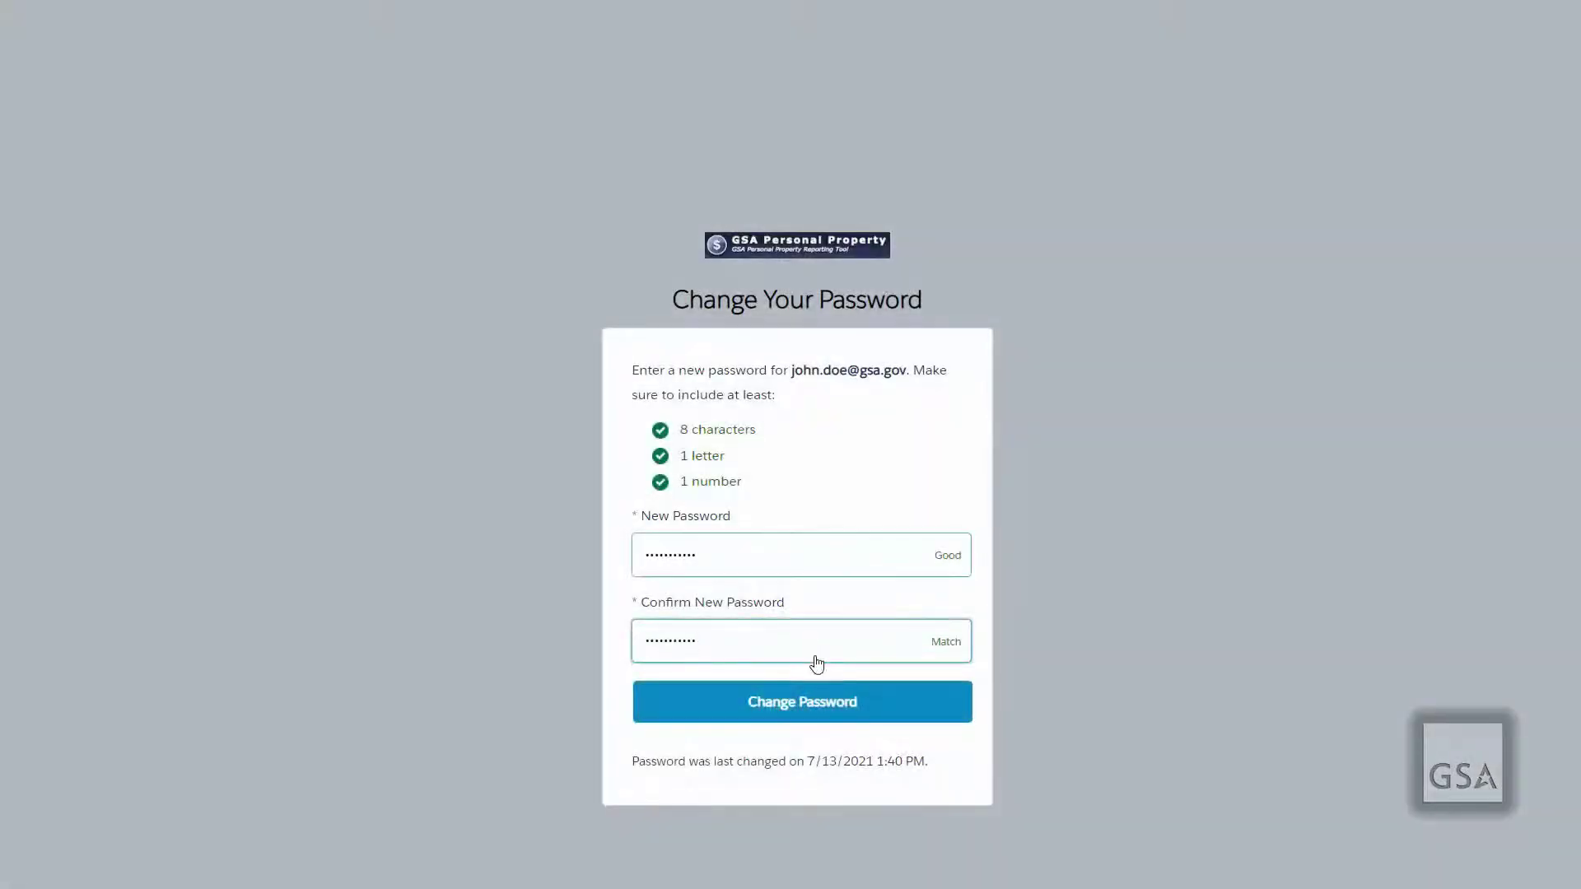
pyautogui.click(818, 711)
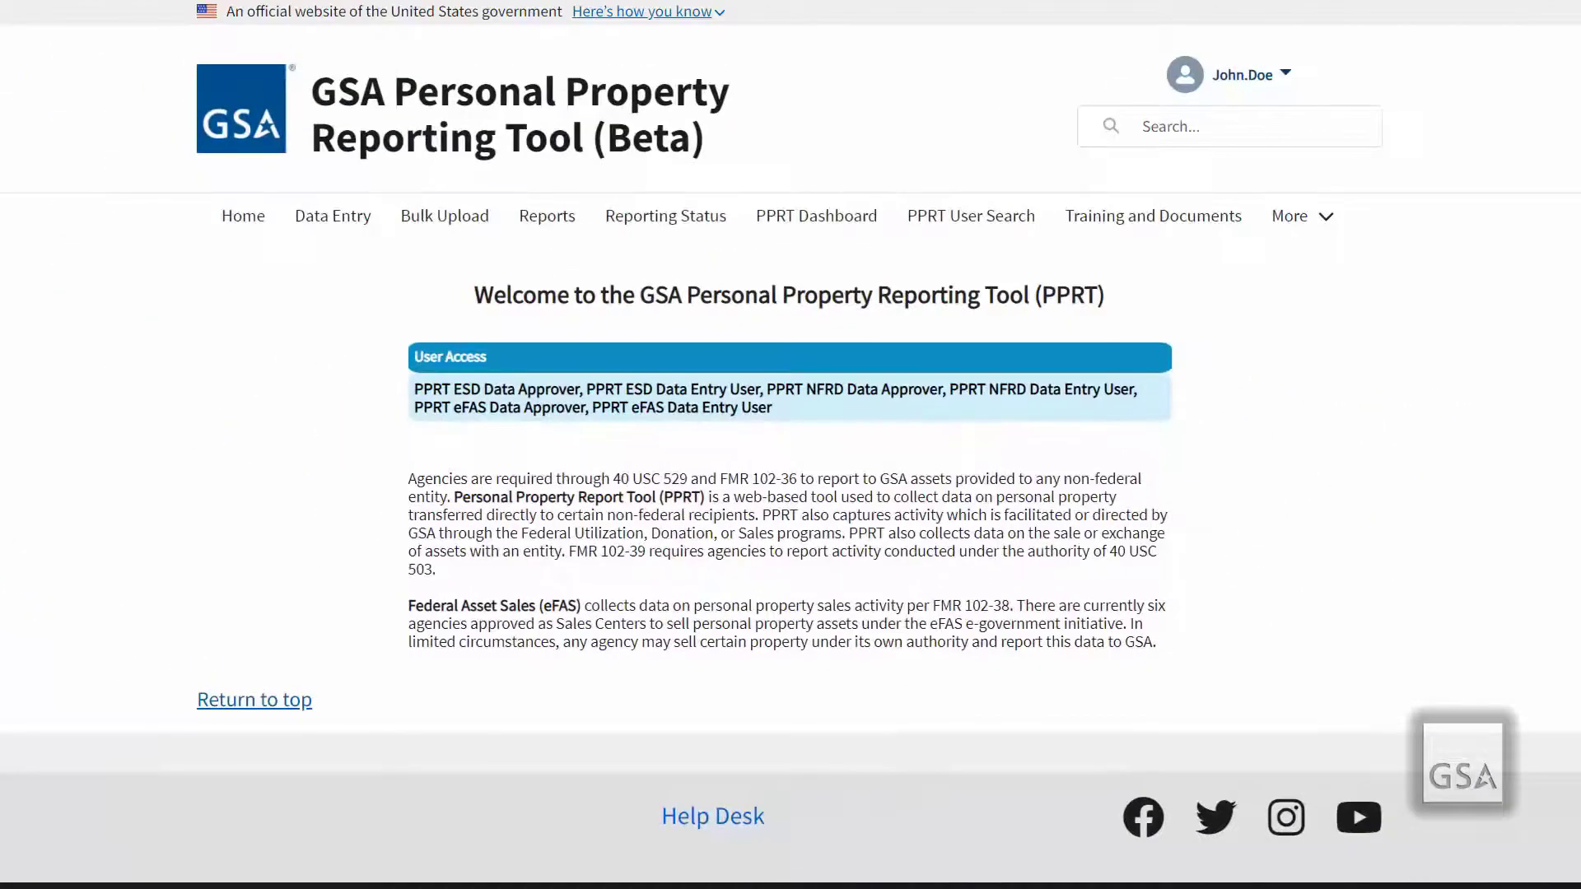
# - Expand and collapse the Data Entry organization tree, view Bulk Upload's ESD and NFRD template types, then open Reports
pyautogui.click(348, 227)
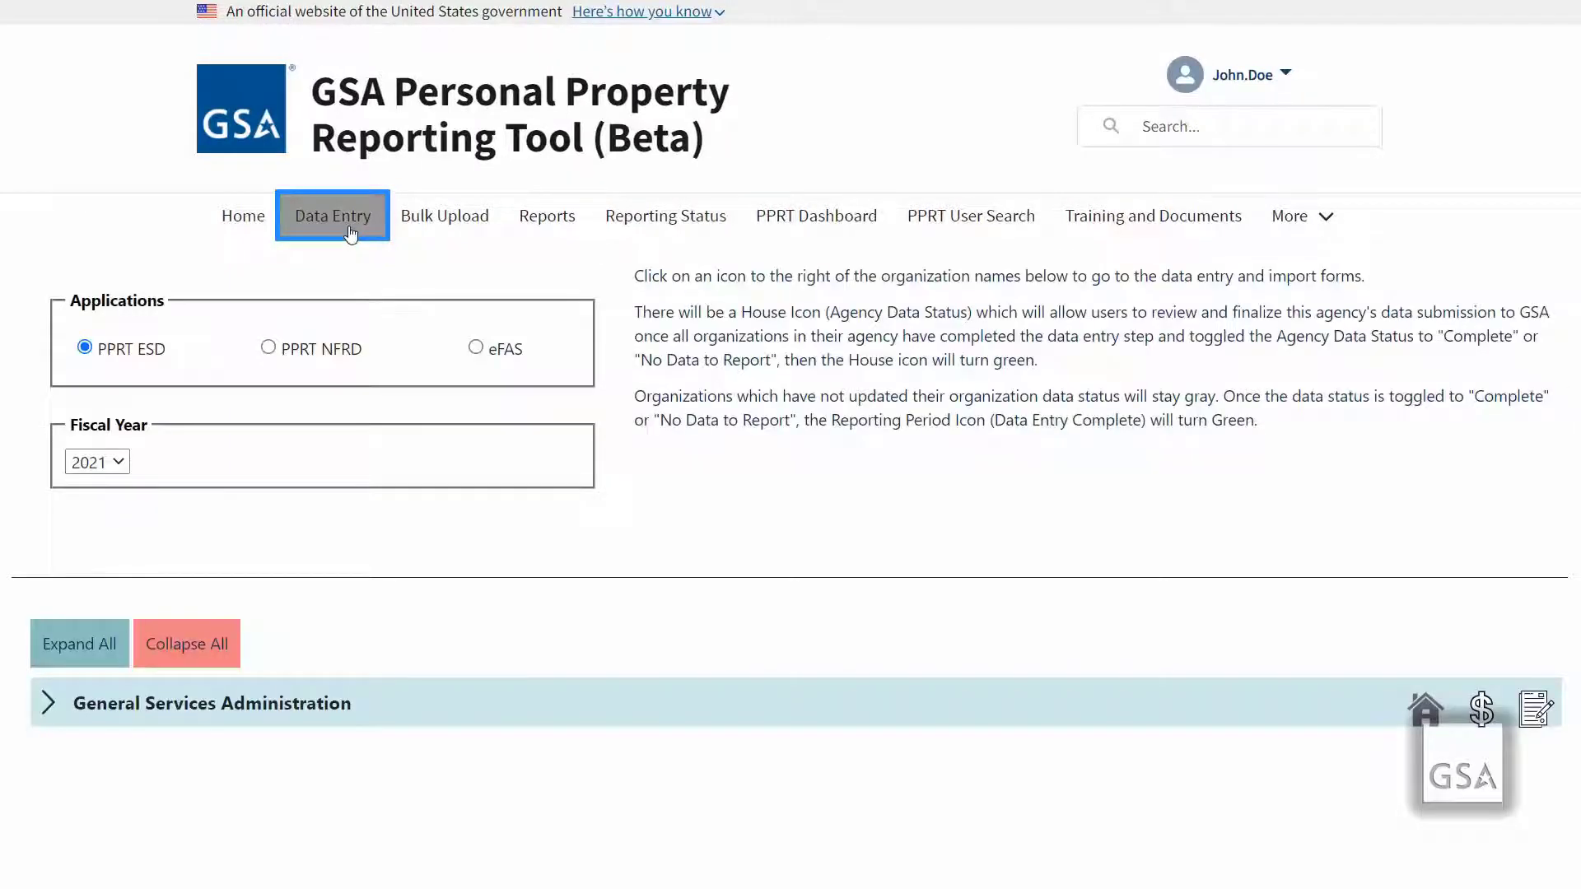
pyautogui.click(90, 644)
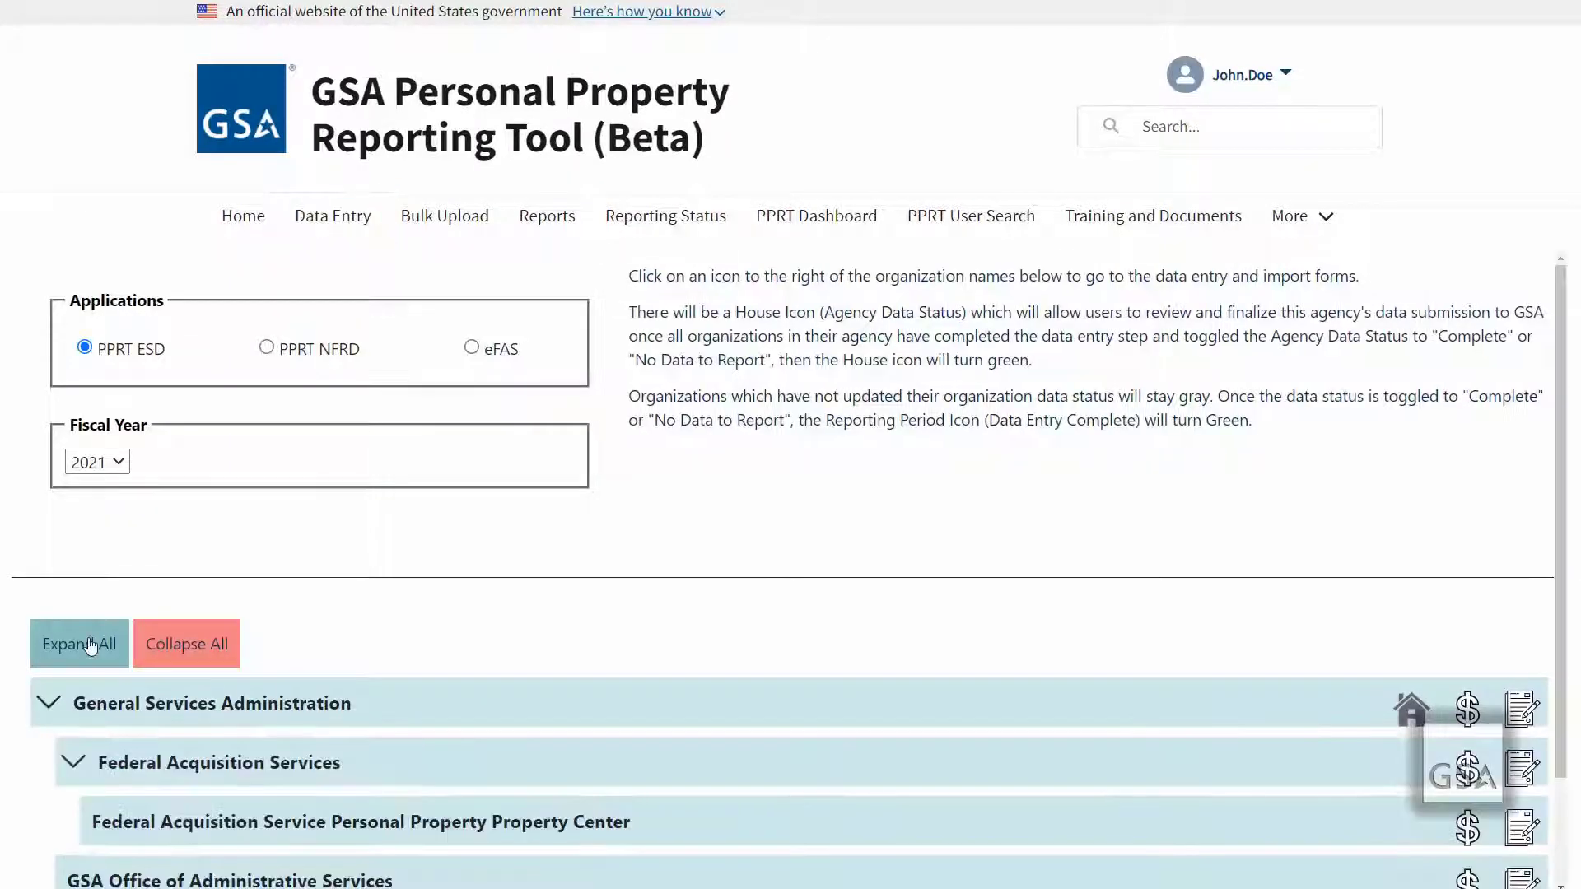
pyautogui.click(150, 646)
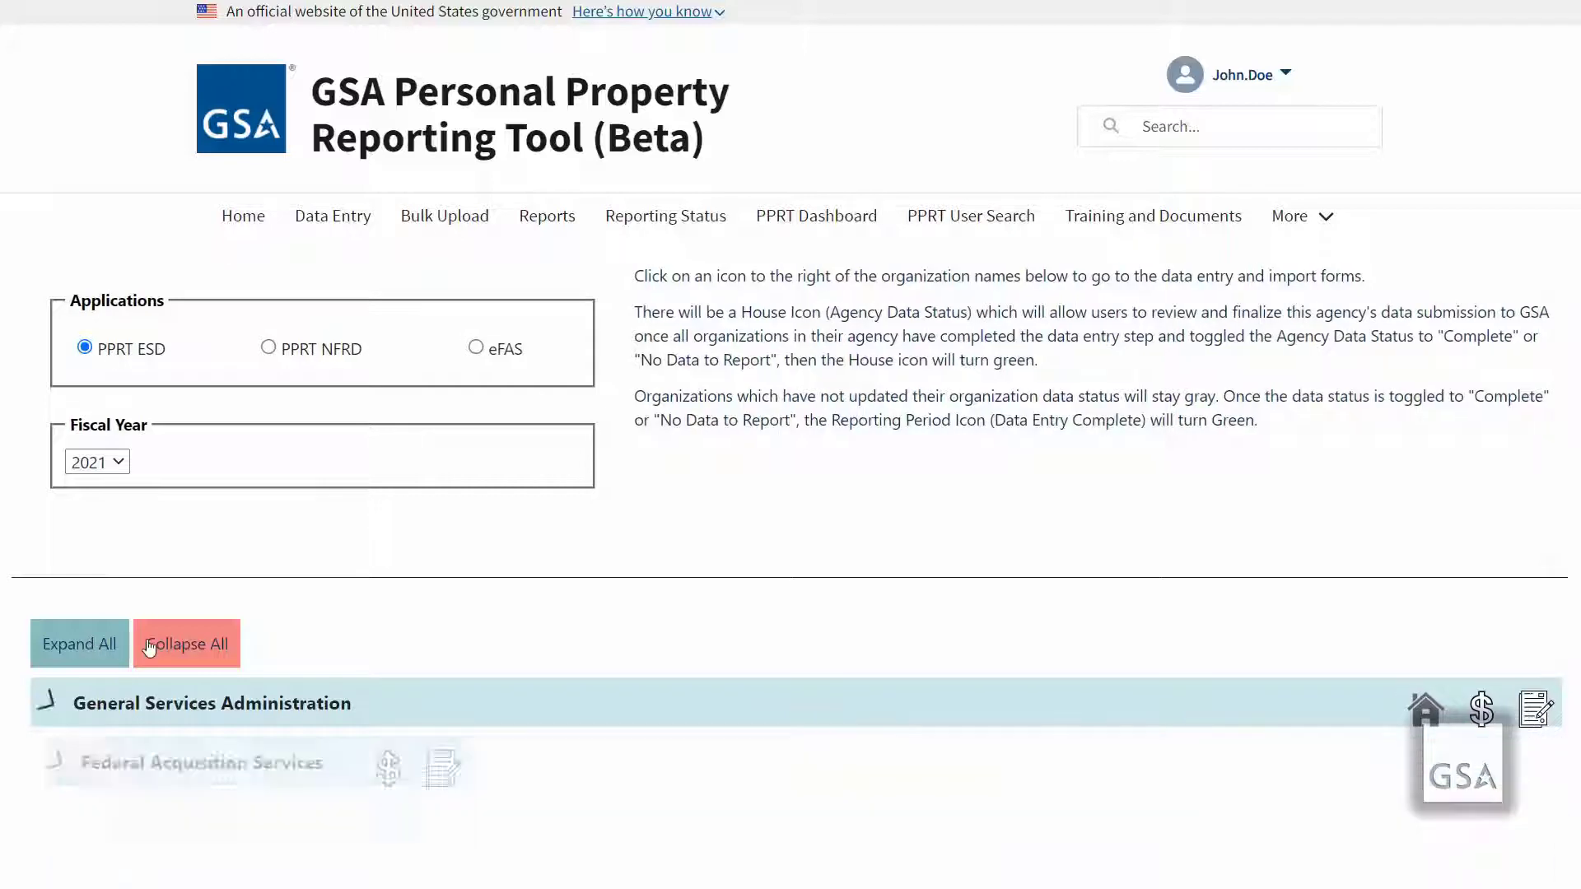
pyautogui.click(464, 234)
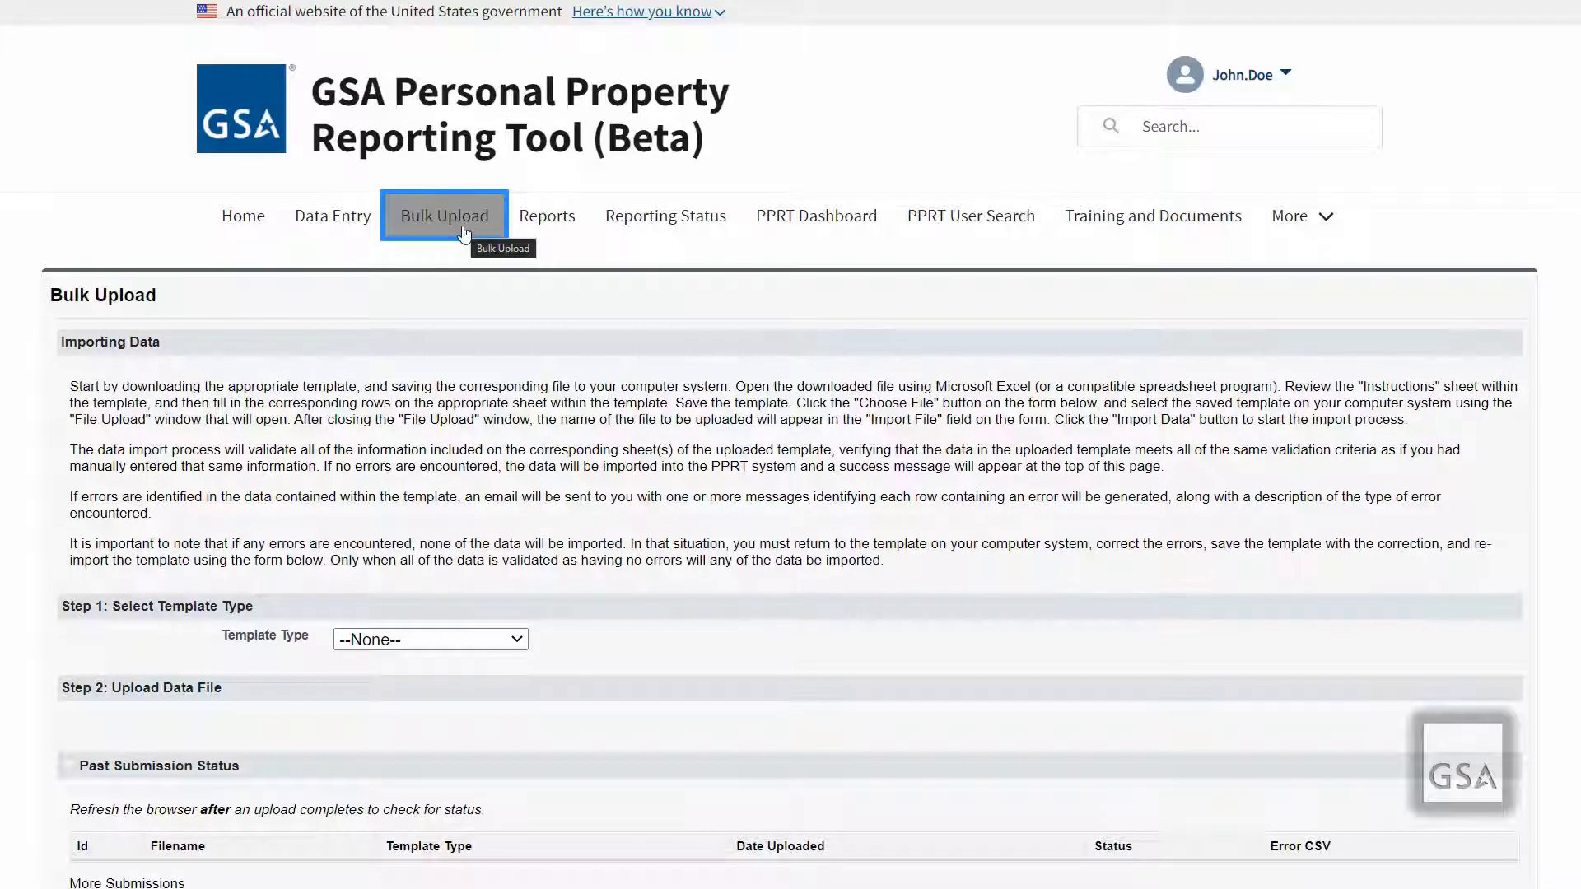
pyautogui.click(394, 648)
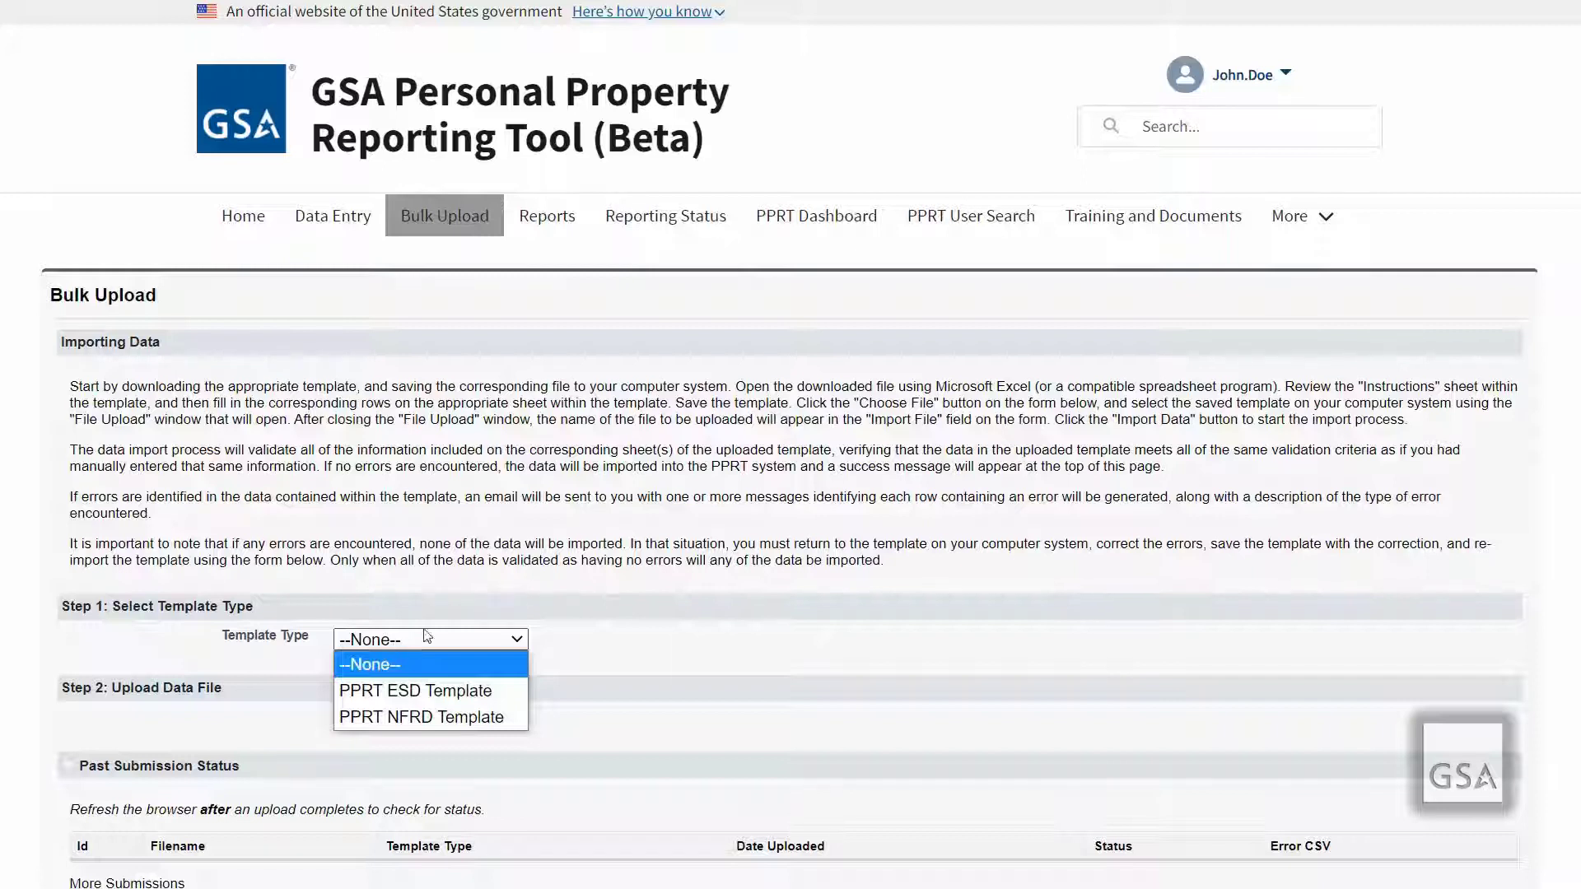
pyautogui.click(561, 234)
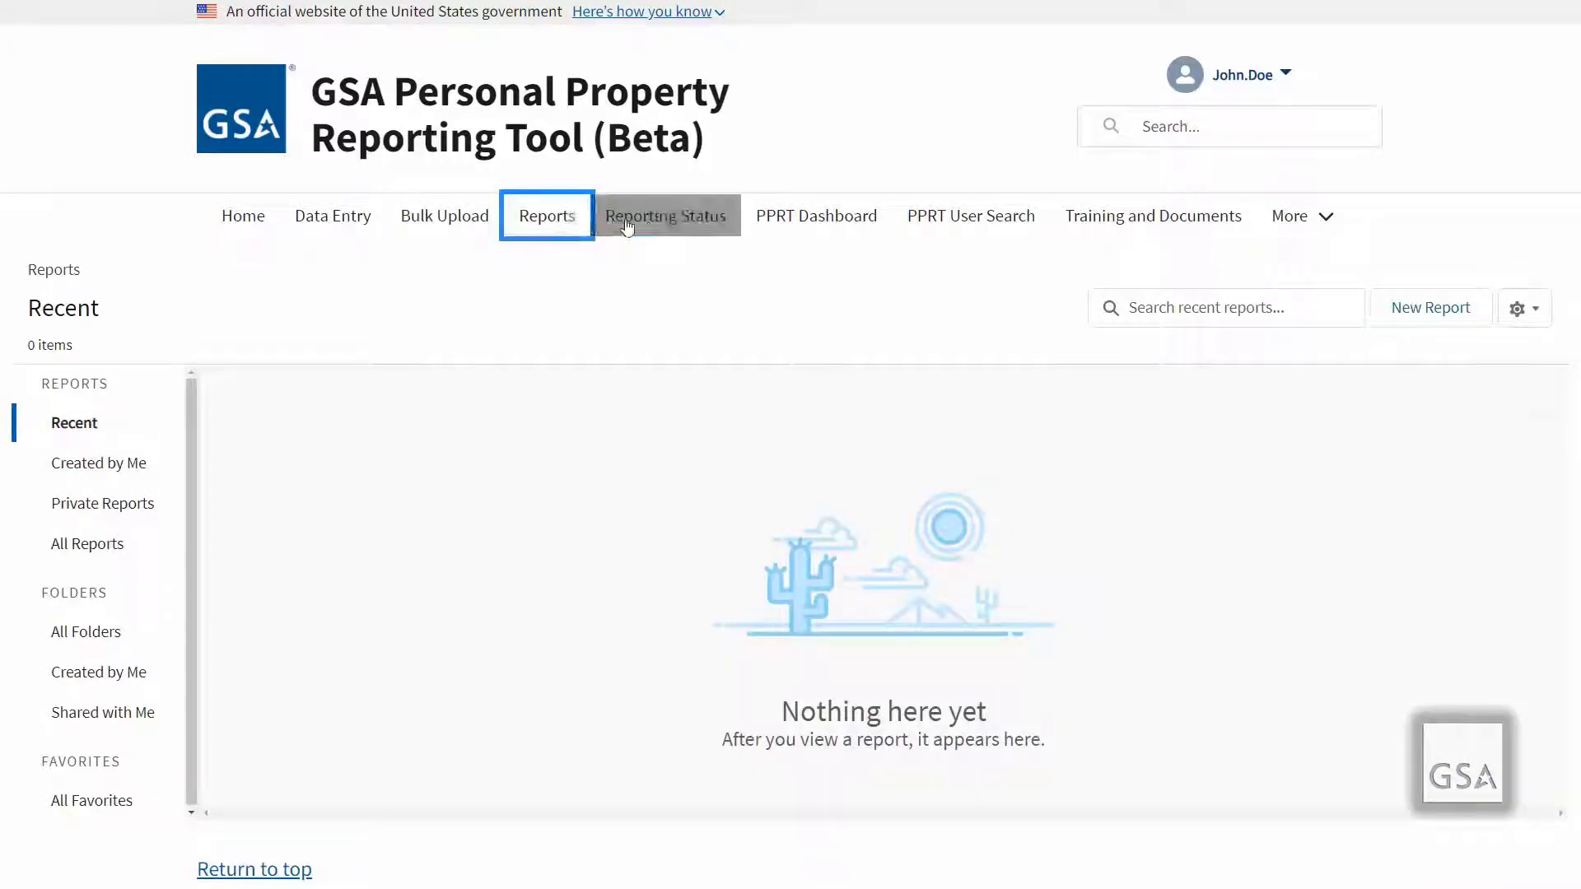
# - View Reporting Status and the NFRD and ESD PPRT dashboards, then open PPRT User Search
pyautogui.click(642, 217)
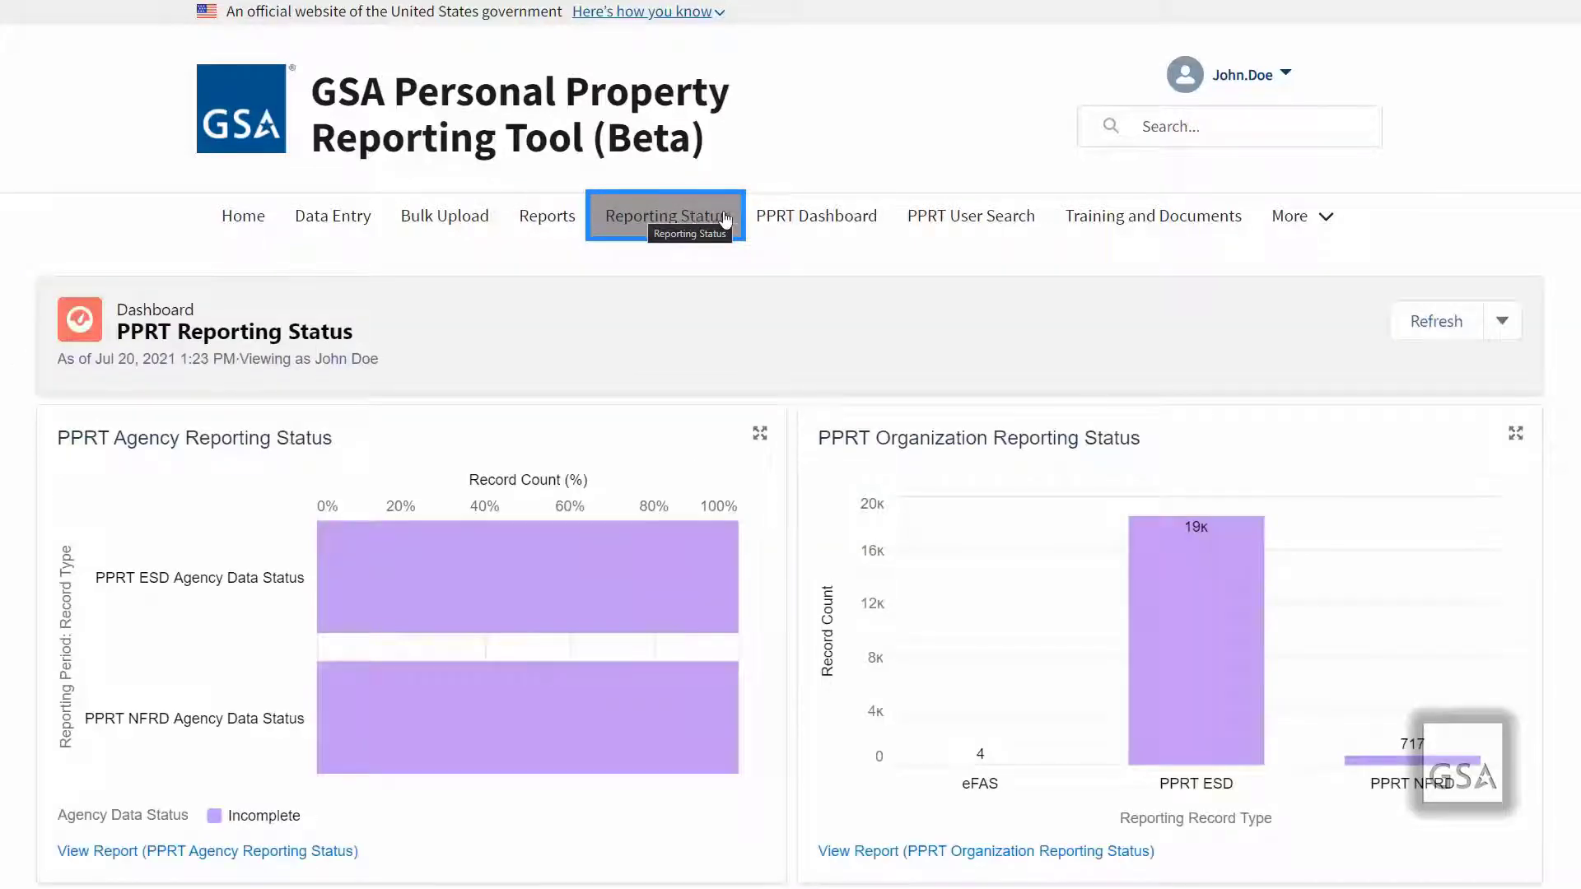
pyautogui.click(779, 219)
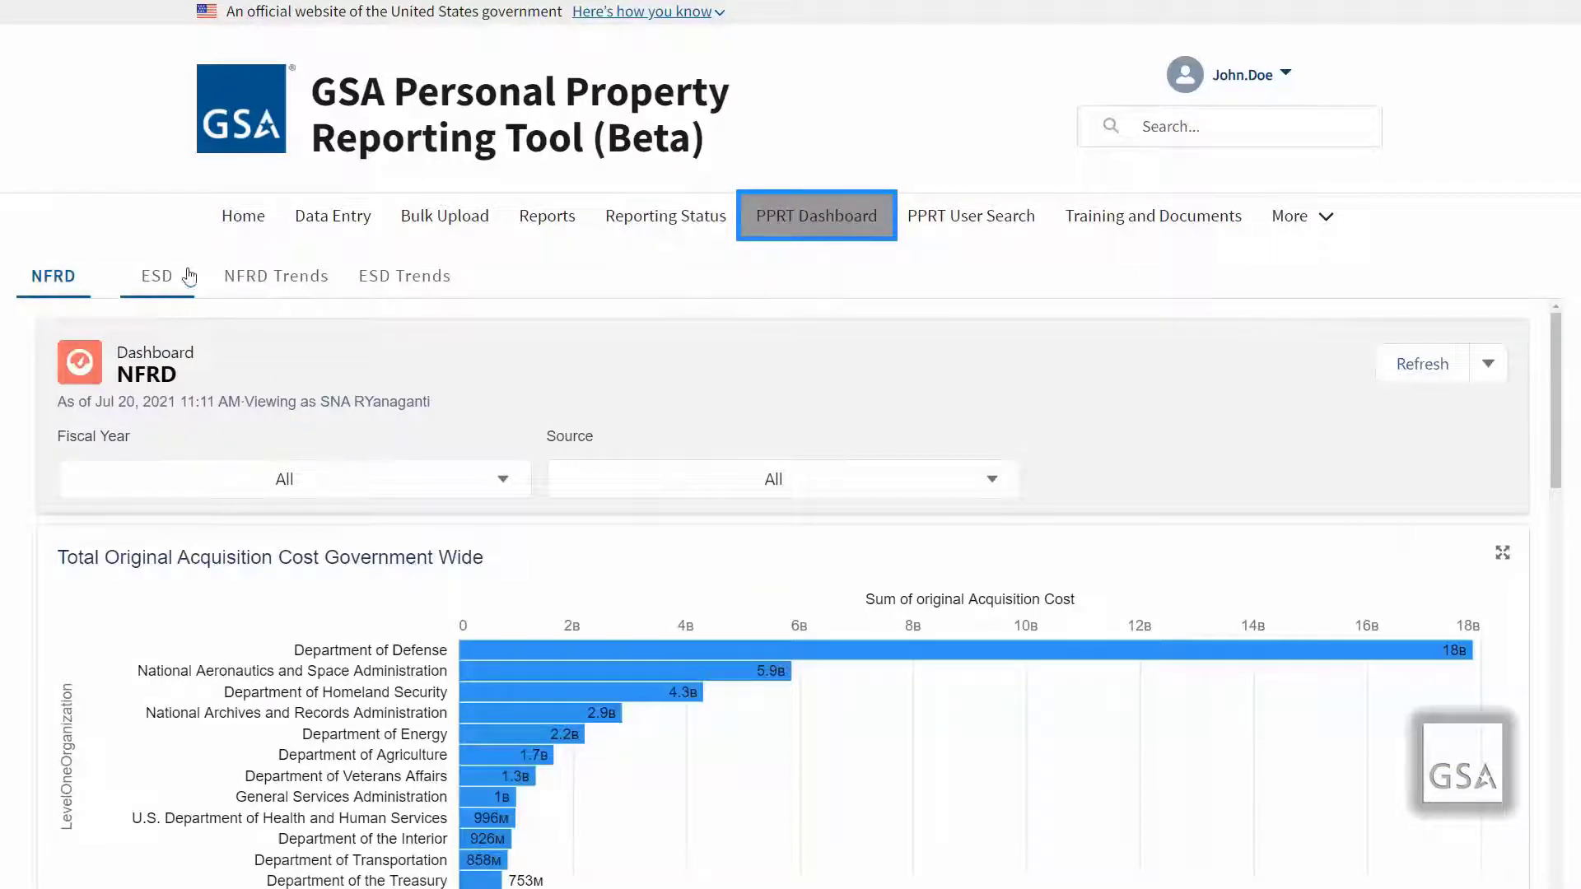
pyautogui.click(156, 278)
pyautogui.click(968, 216)
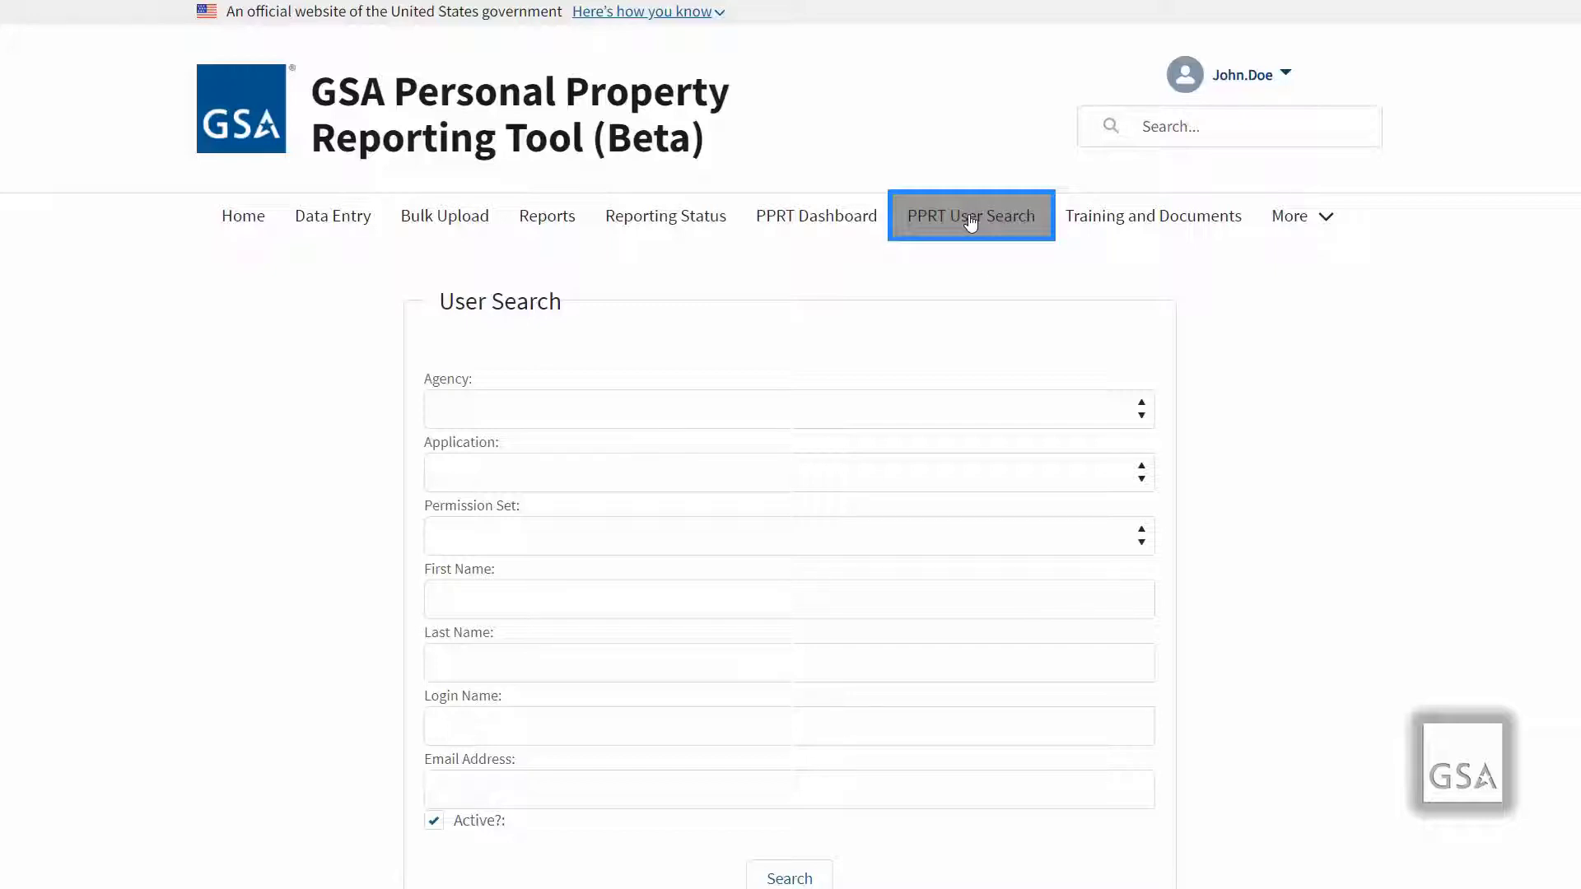
# - View the Training and Documents page, then open Contact Us from the More menu
pyautogui.click(1195, 230)
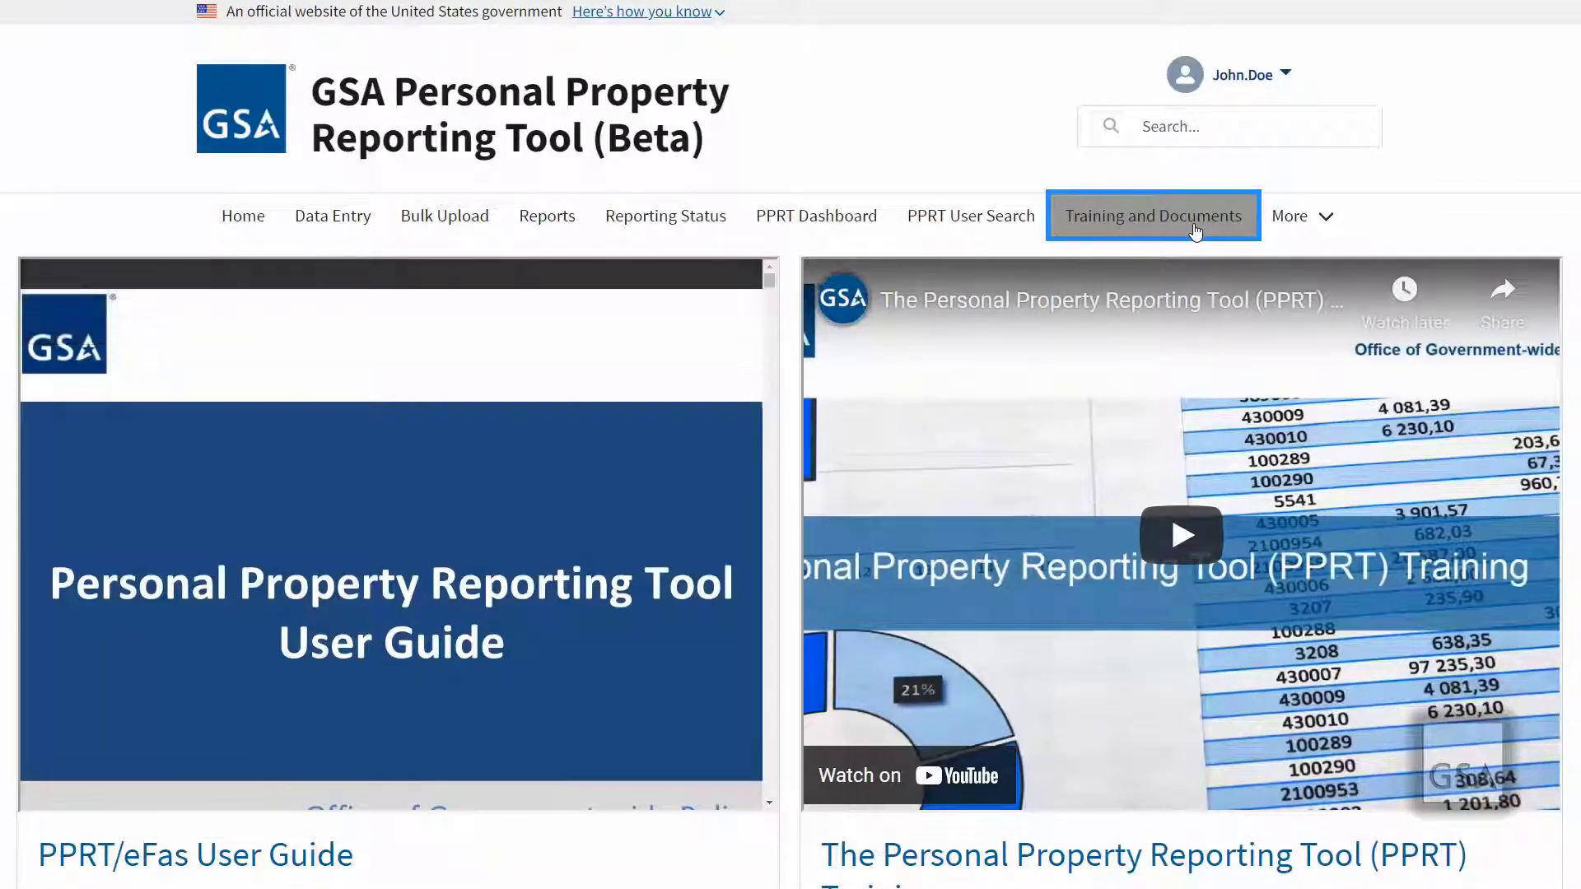
pyautogui.click(1268, 223)
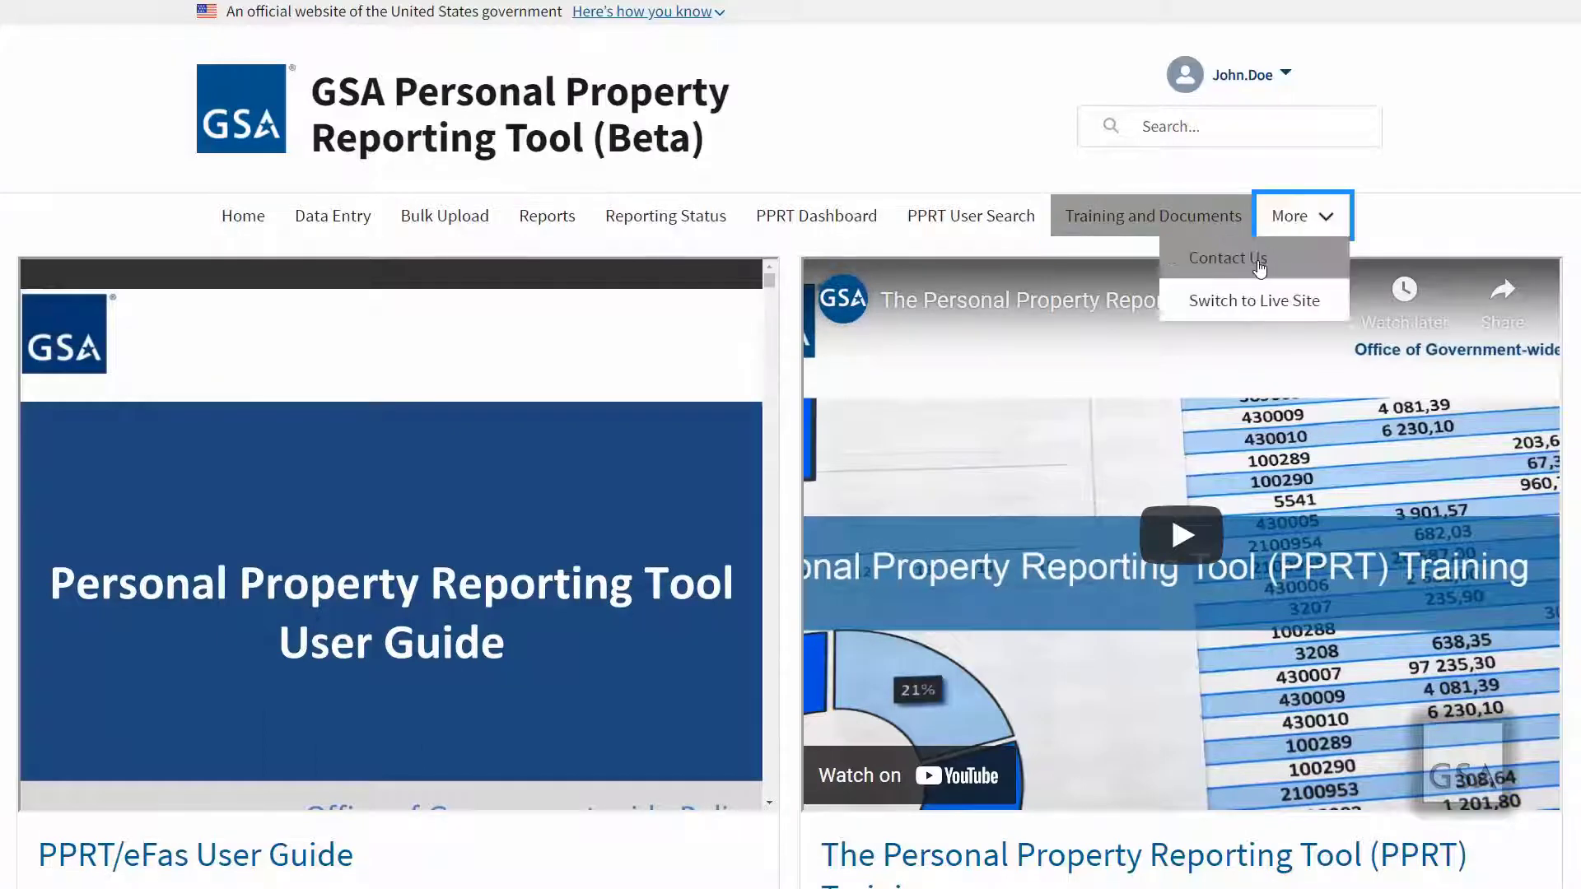
pyautogui.click(1259, 262)
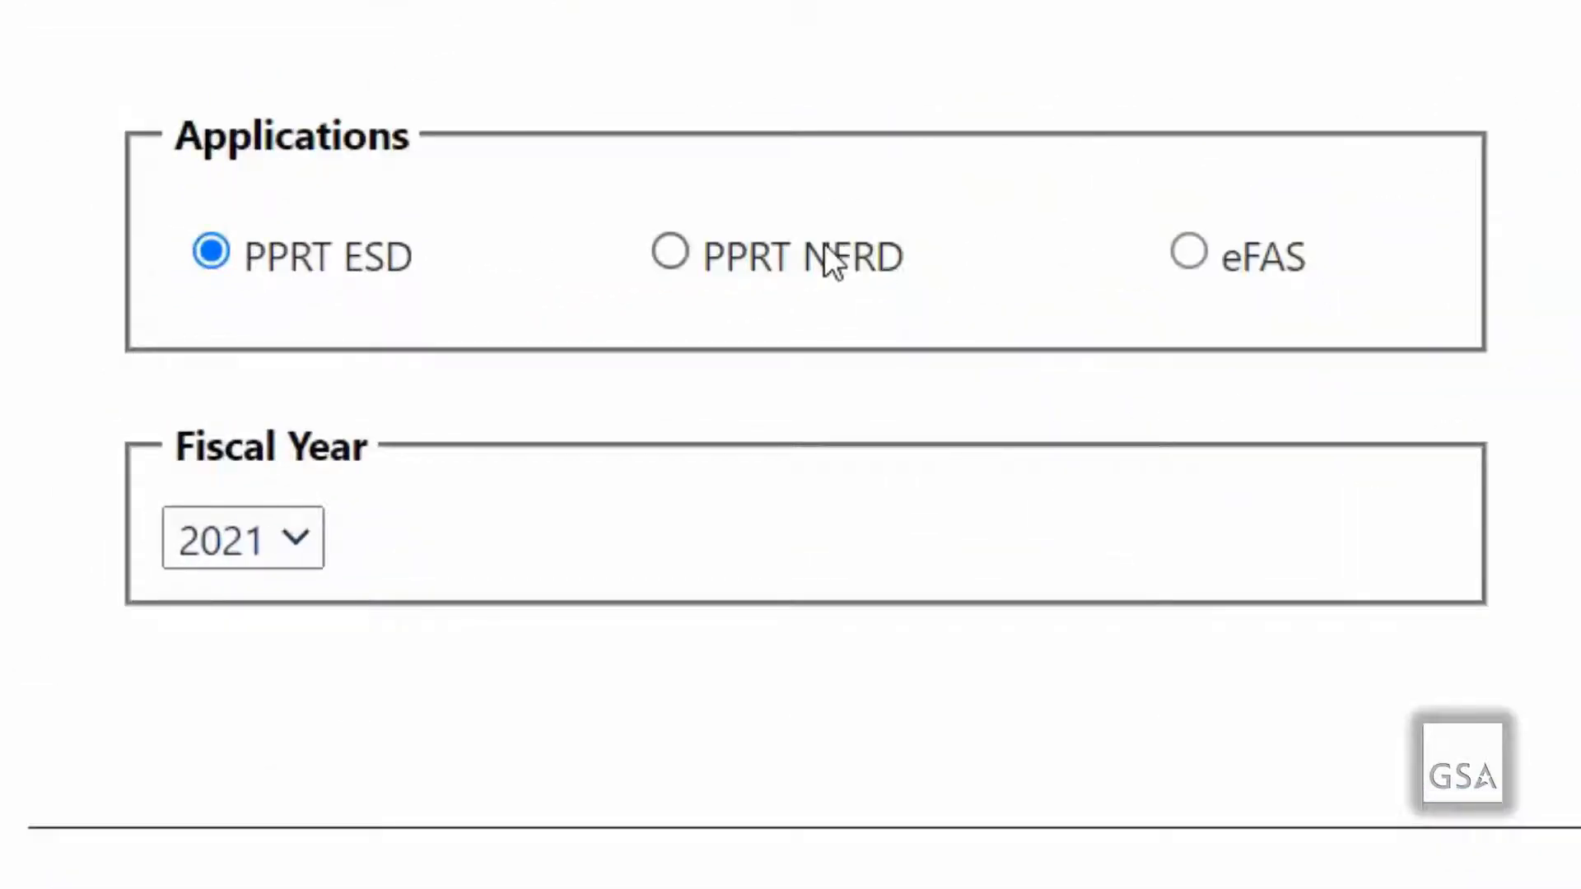
pyautogui.click(823, 252)
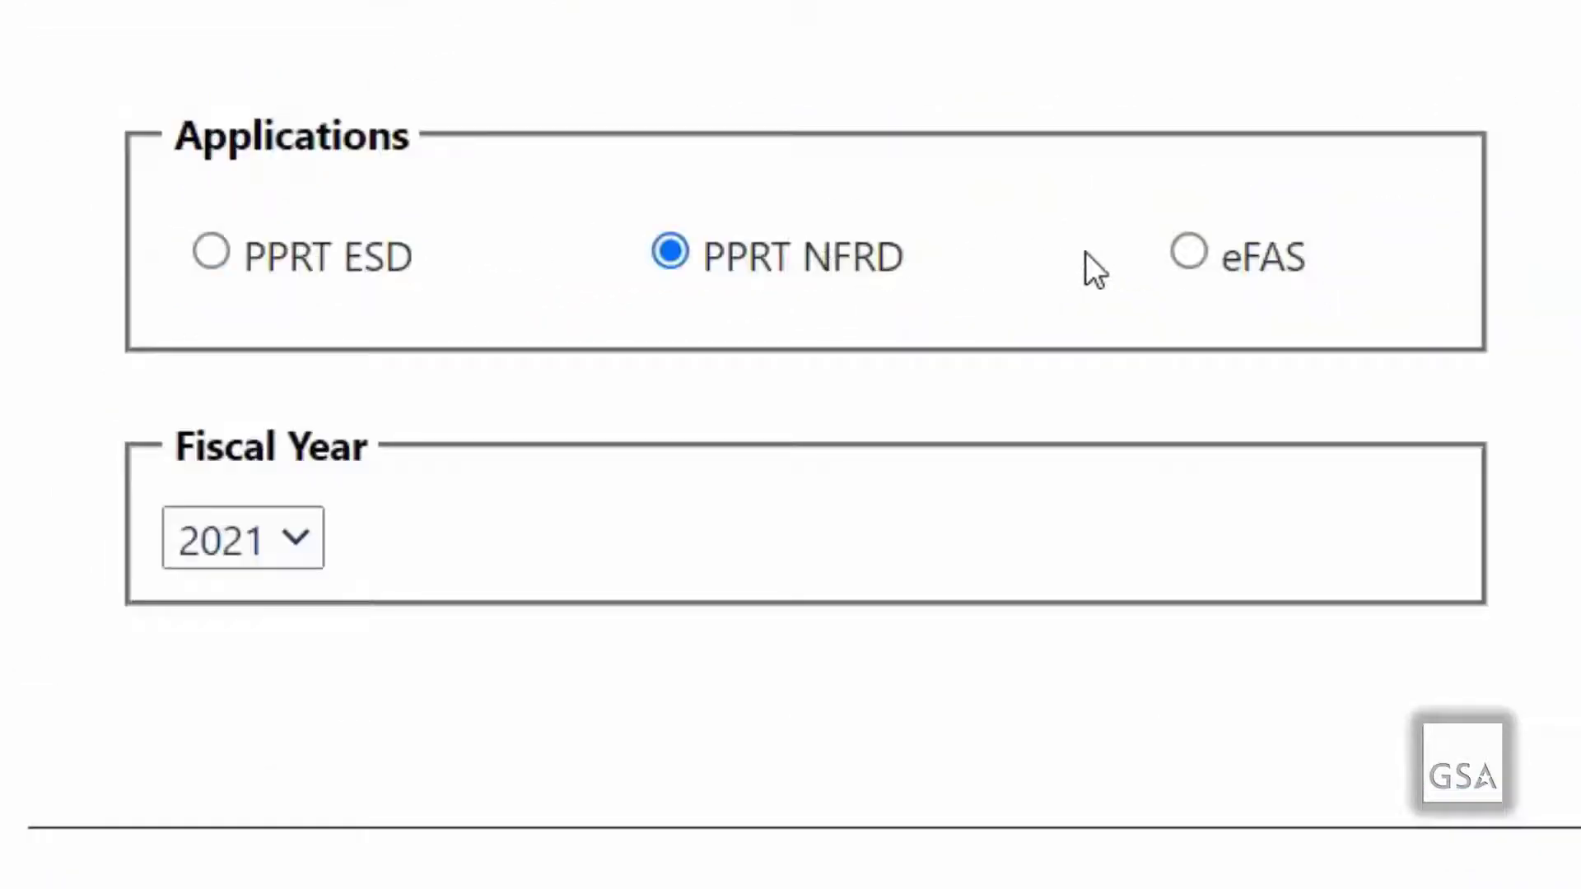
pyautogui.click(1199, 259)
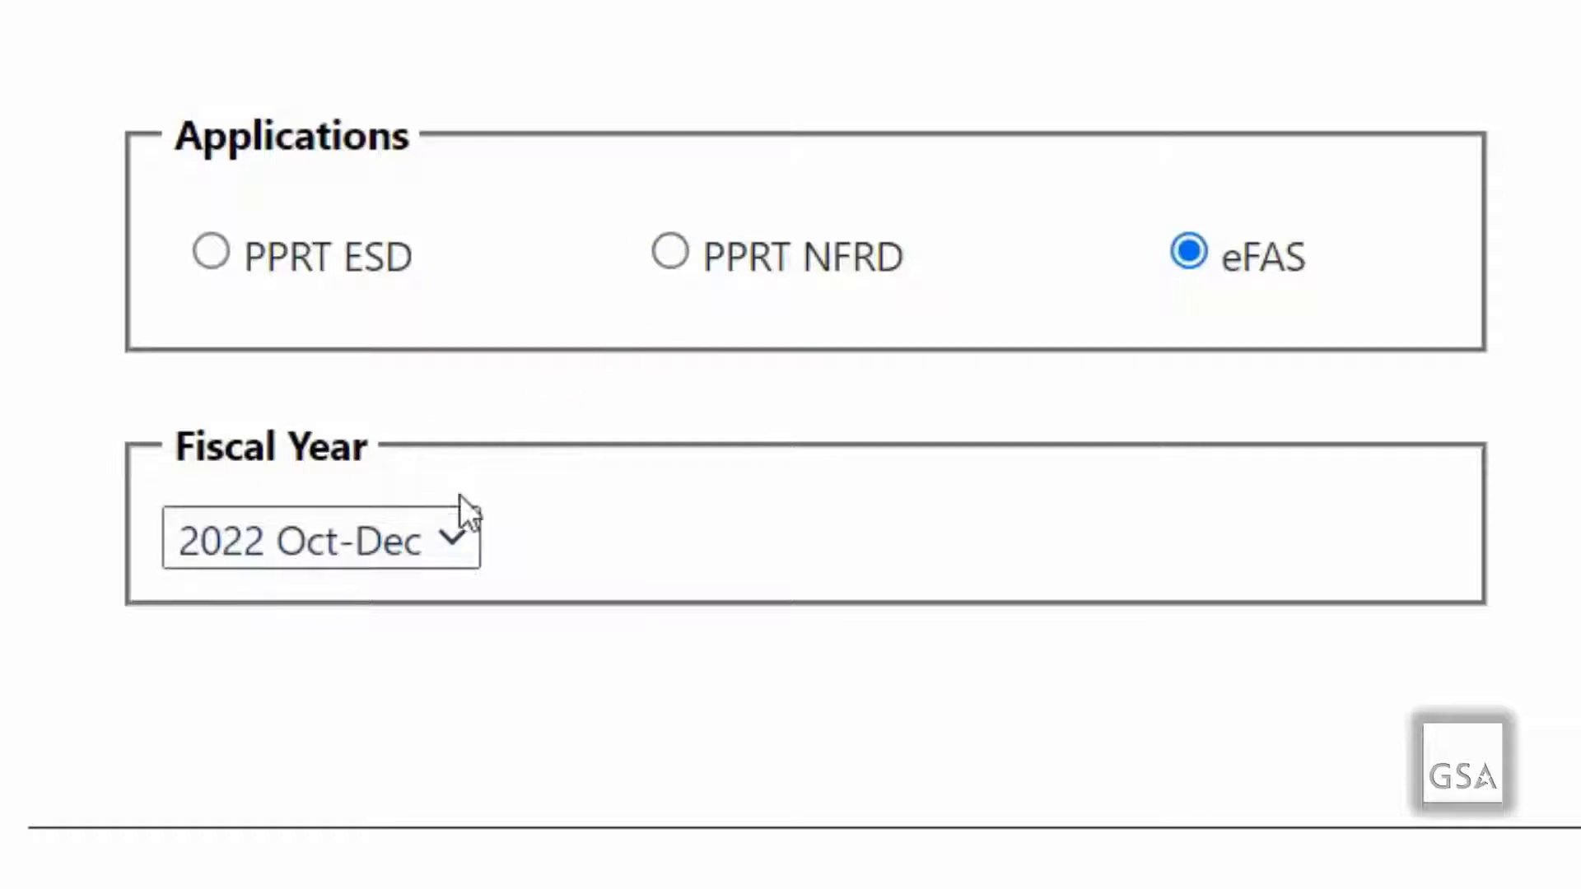
pyautogui.click(458, 540)
pyautogui.click(459, 540)
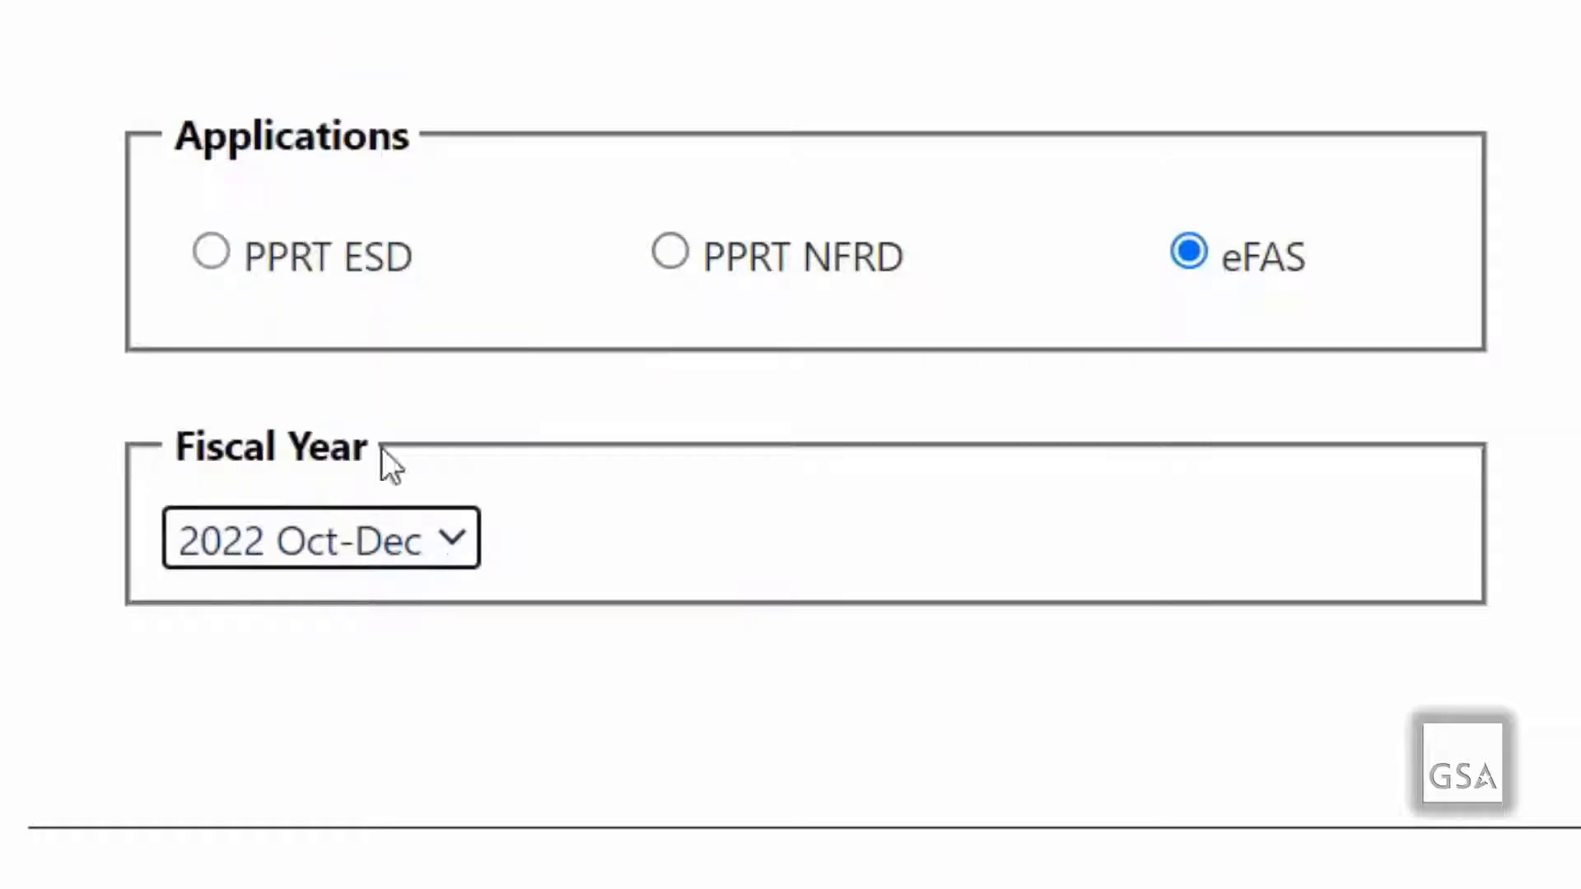
pyautogui.click(311, 272)
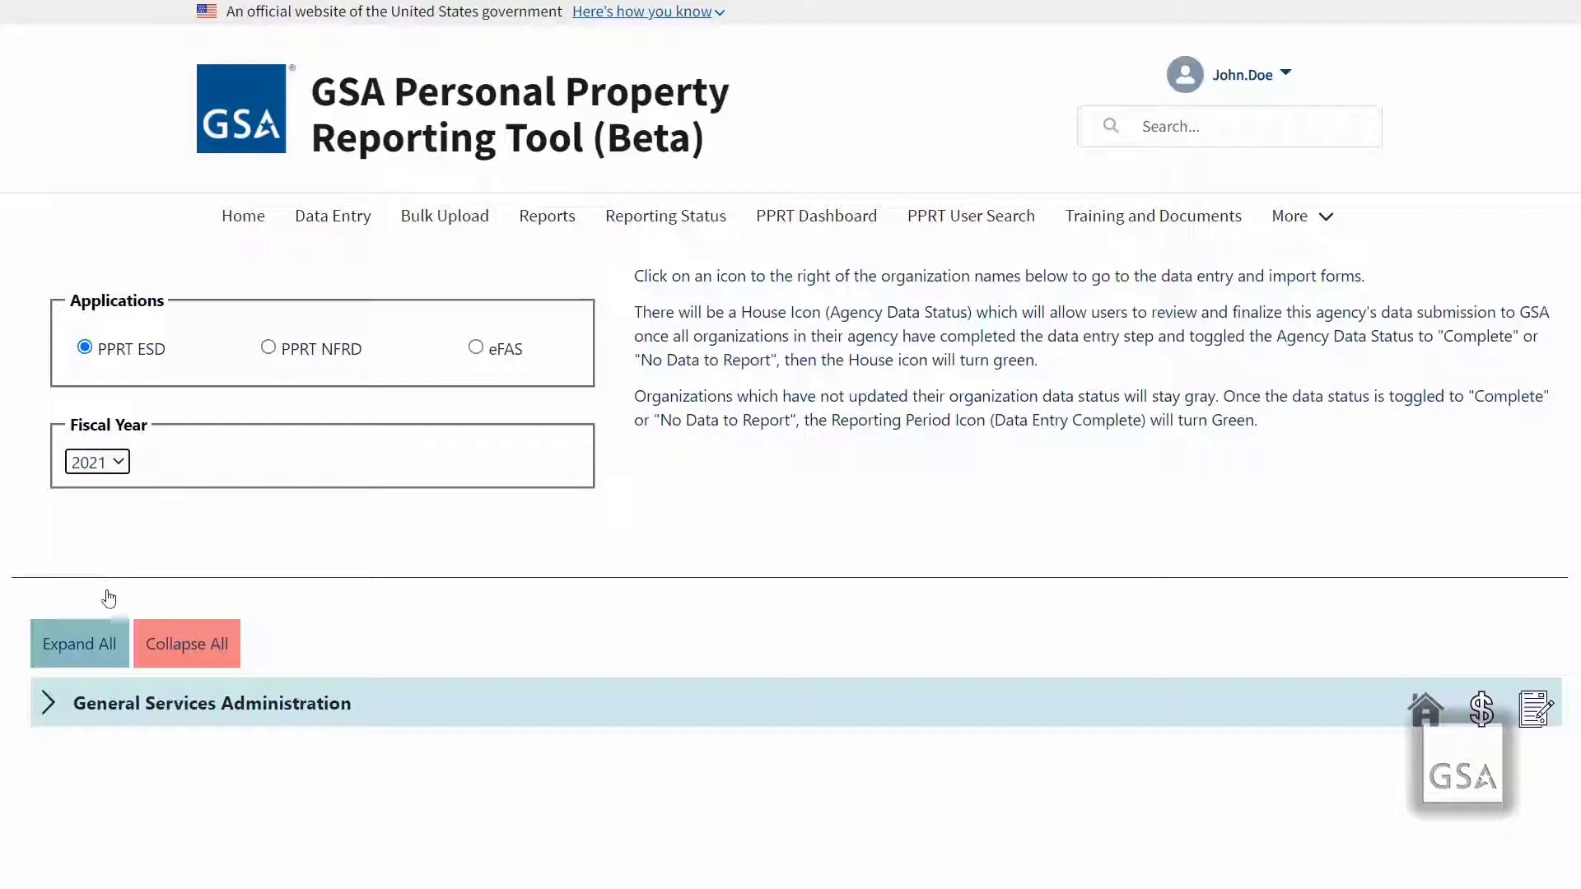
# - Use Expand All to reveal Federal Acquisition Services and GSA Office of Administrative Services under General Services Administration
pyautogui.click(108, 641)
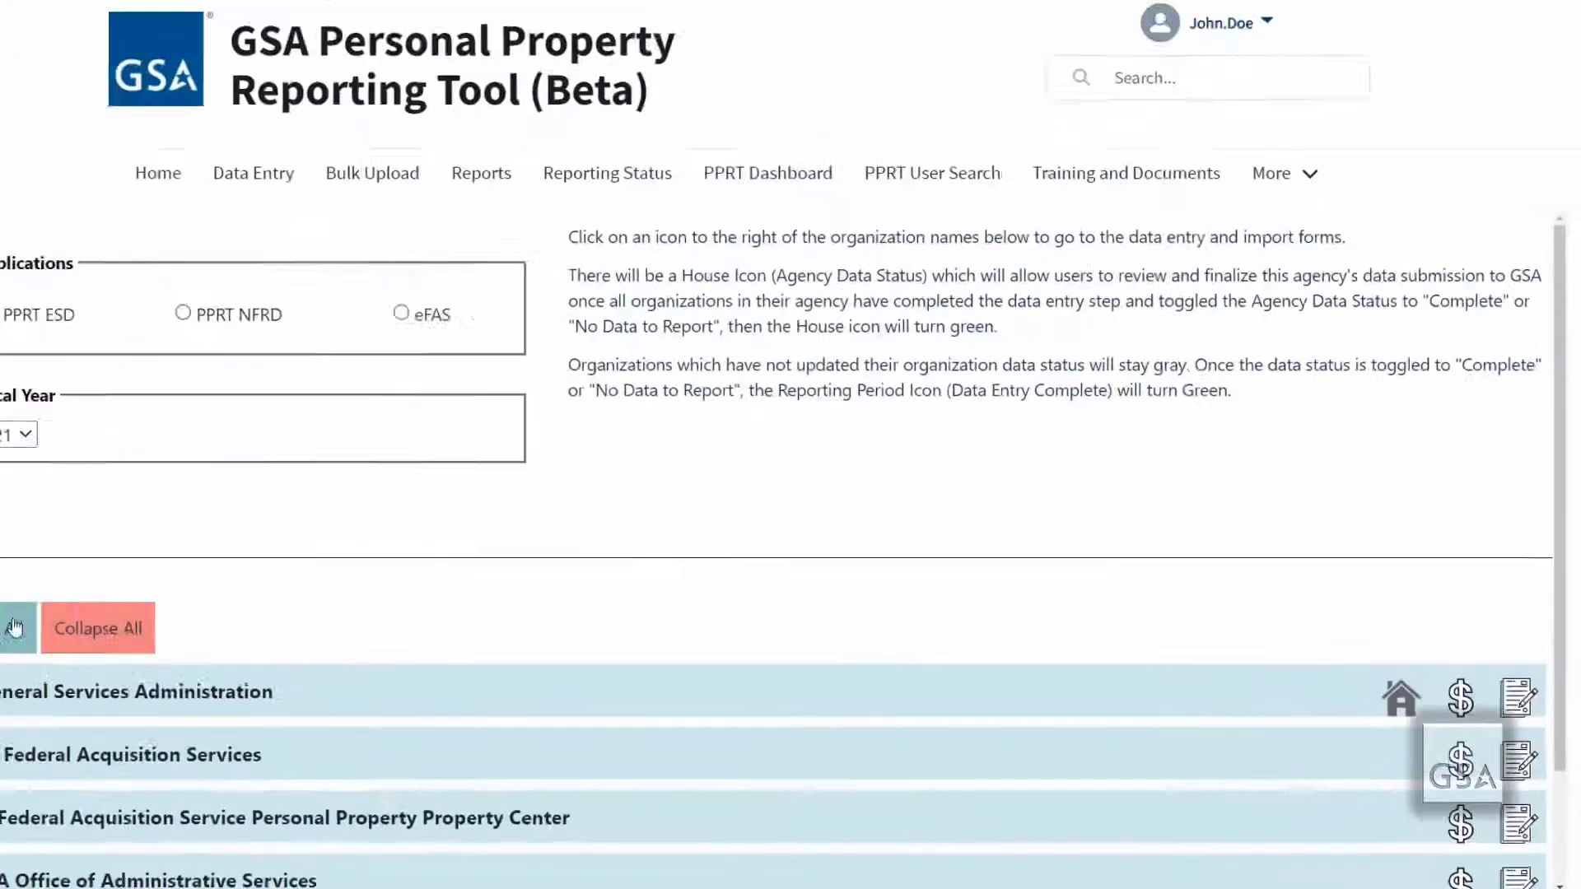
# - Open and cancel the Create Property form, then select reporting period ID RP-00049756 in the header
pyautogui.click(1521, 774)
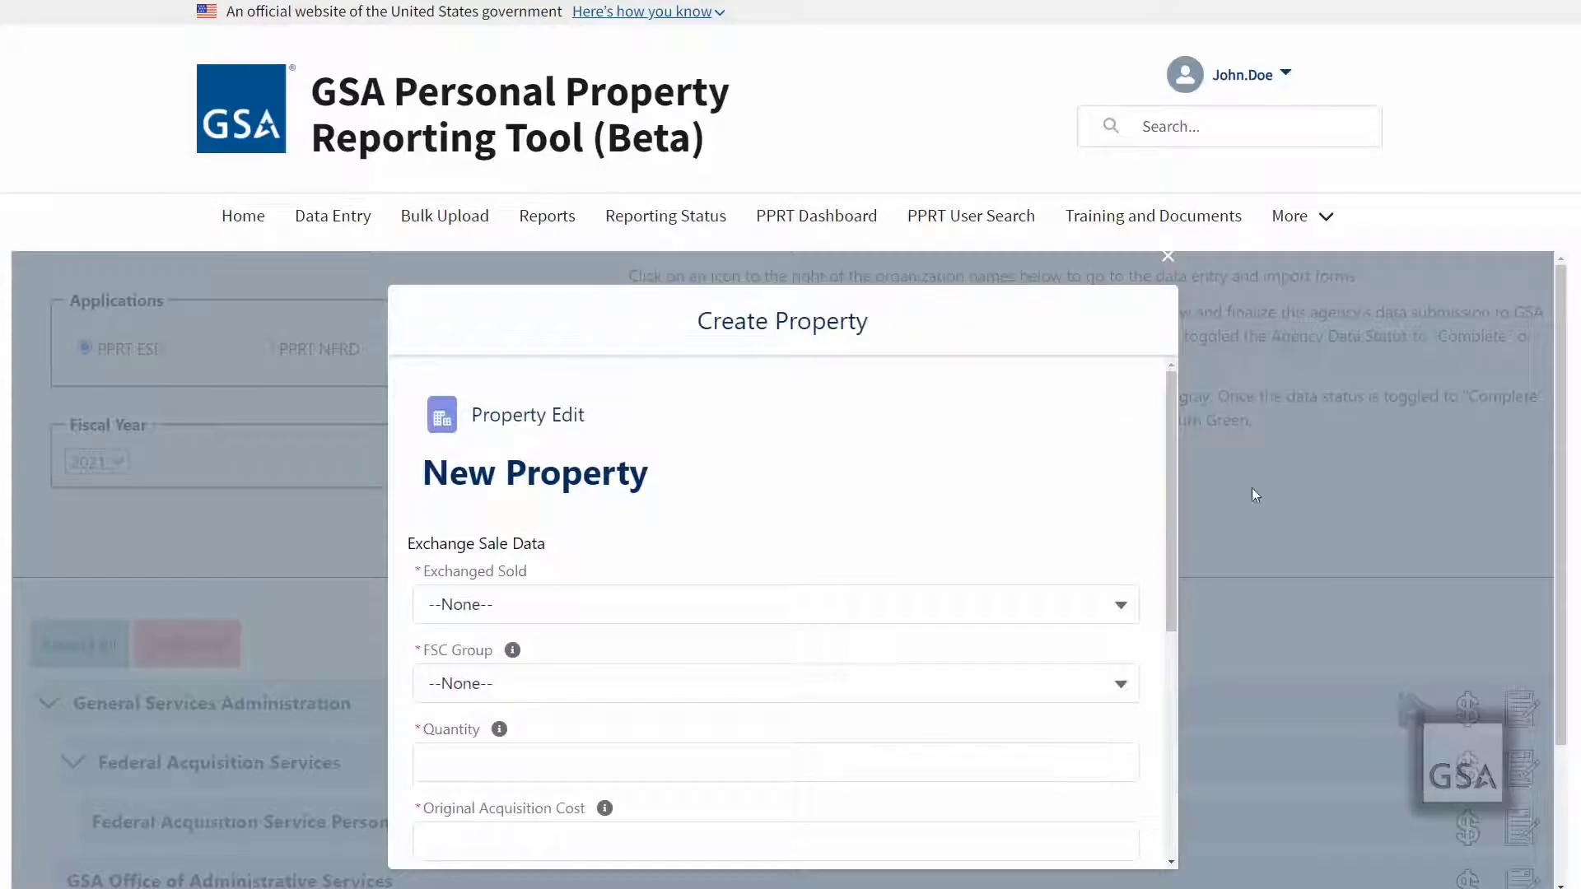
pyautogui.click(1170, 255)
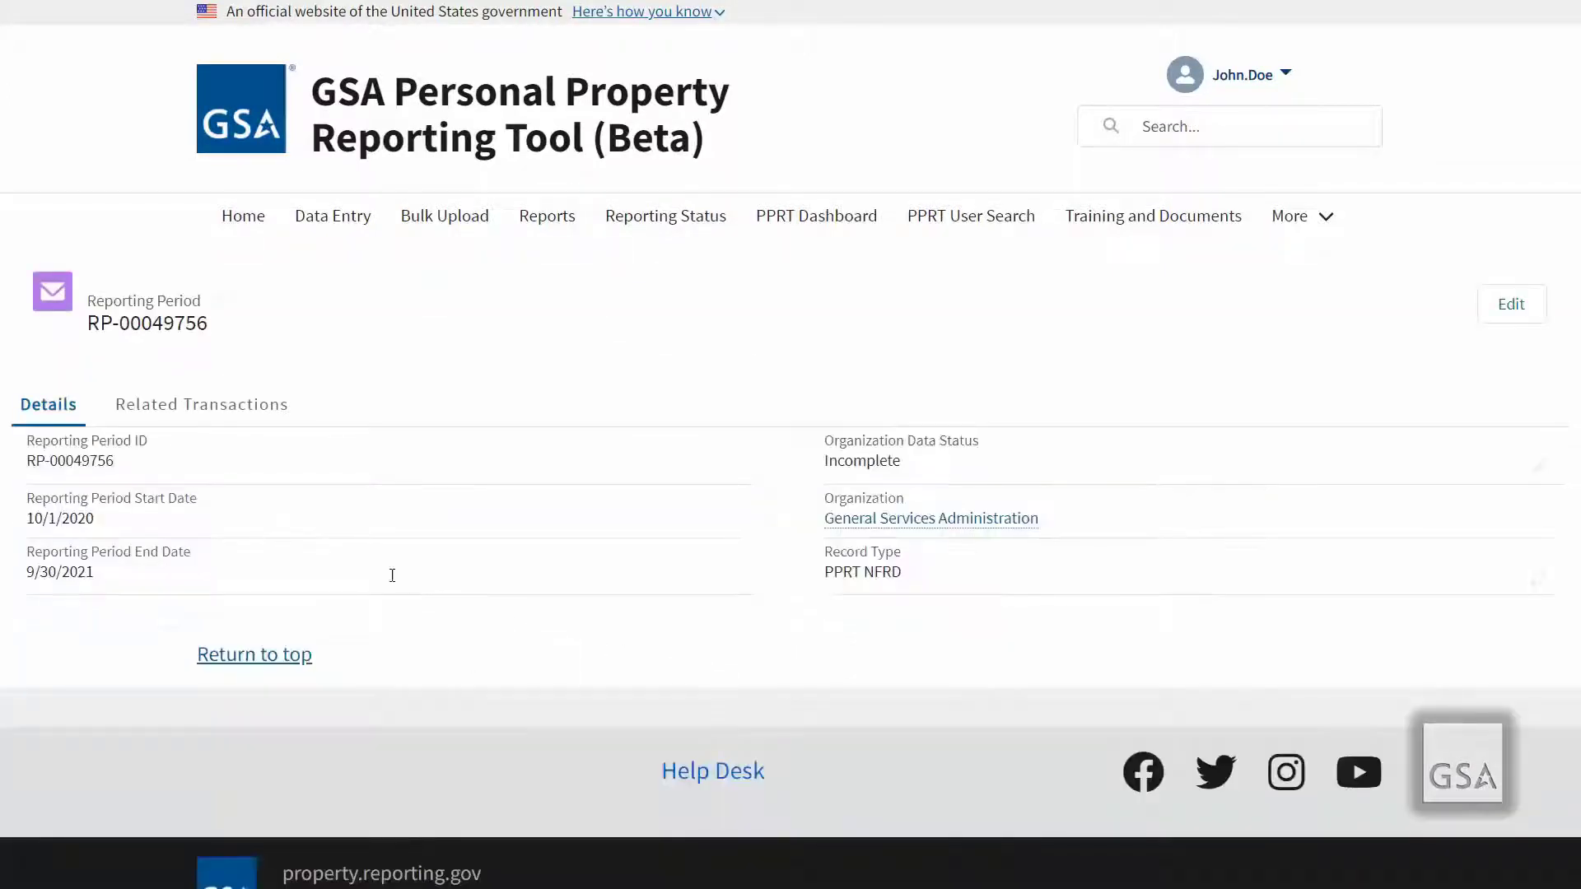
pyautogui.tripleClick(201, 324)
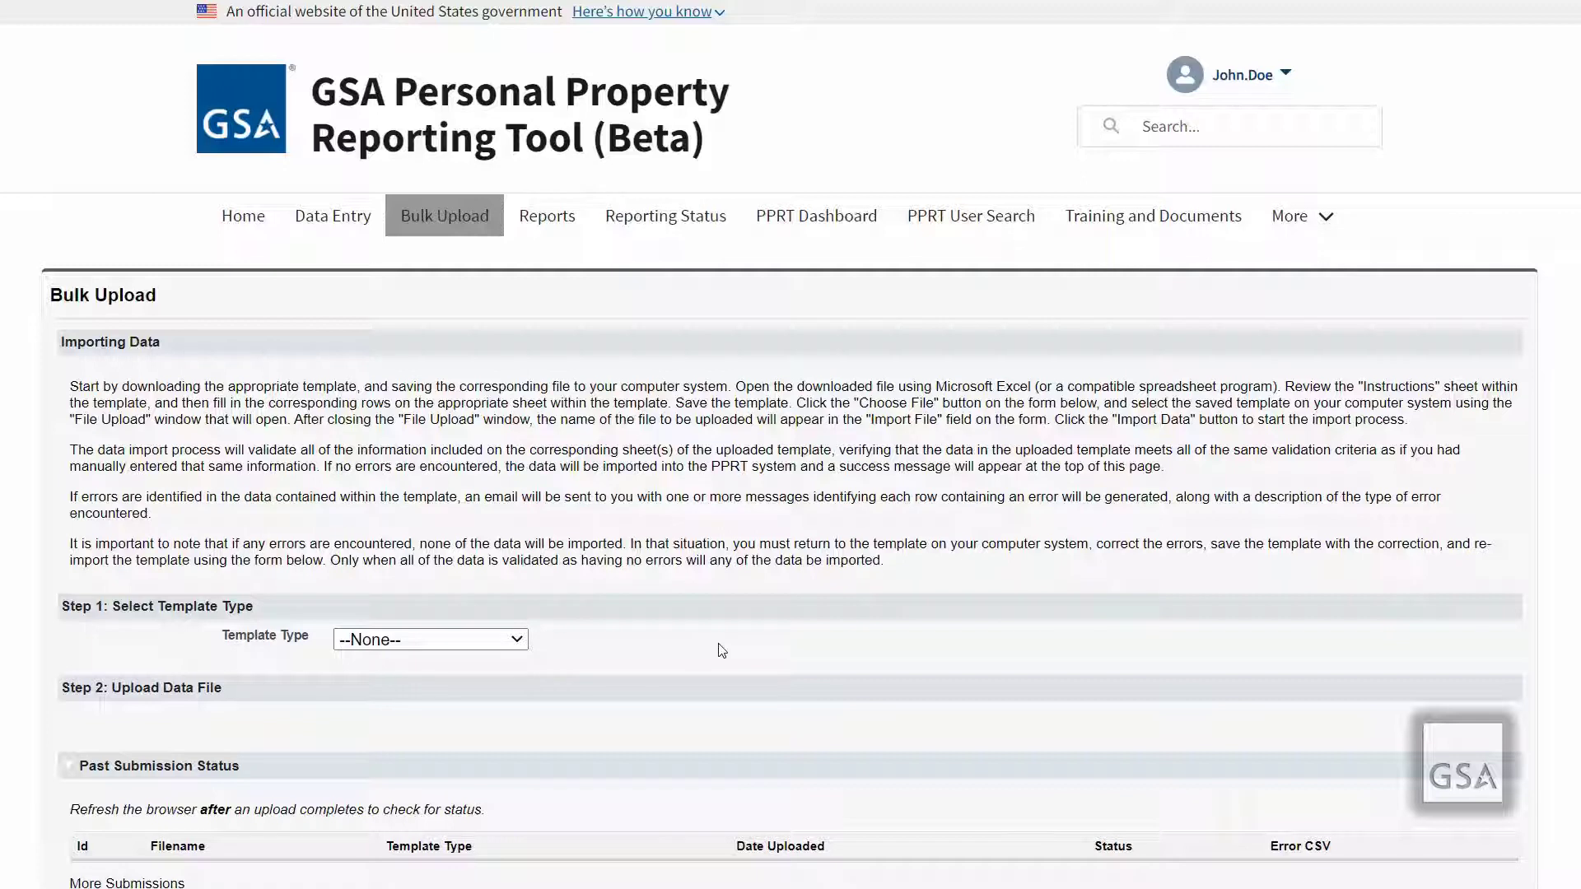
# - On the Bulk Upload page, list the template types PPRT ESD and PPRT NFRD
pyautogui.click(513, 644)
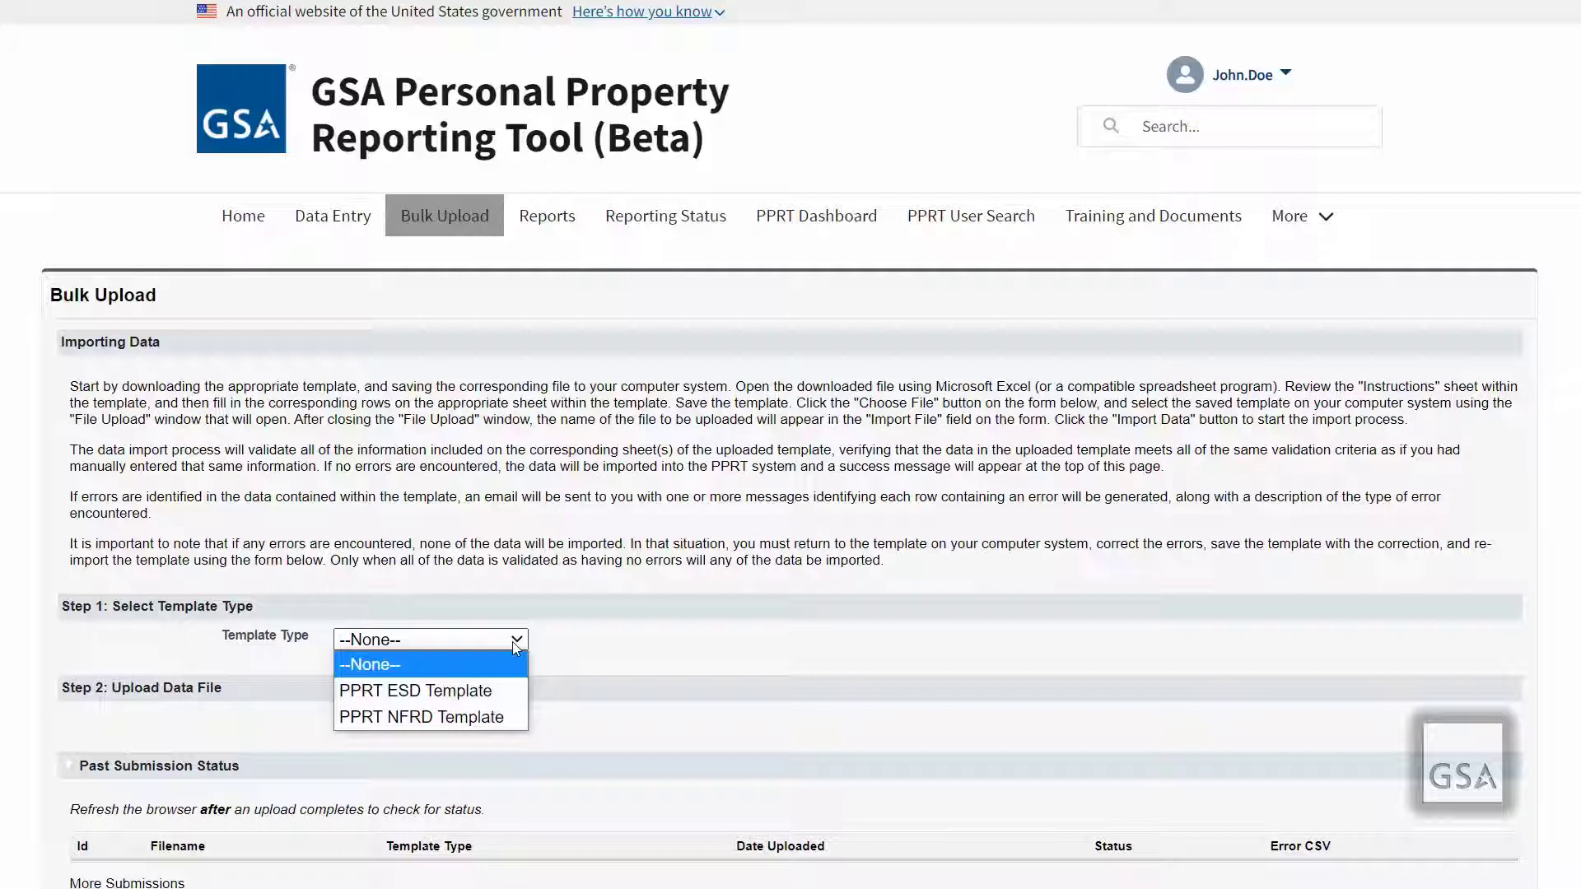
# - Select PPRT ESD Template and open the downloaded Exchange/Sale Data Import workbook
pyautogui.click(504, 694)
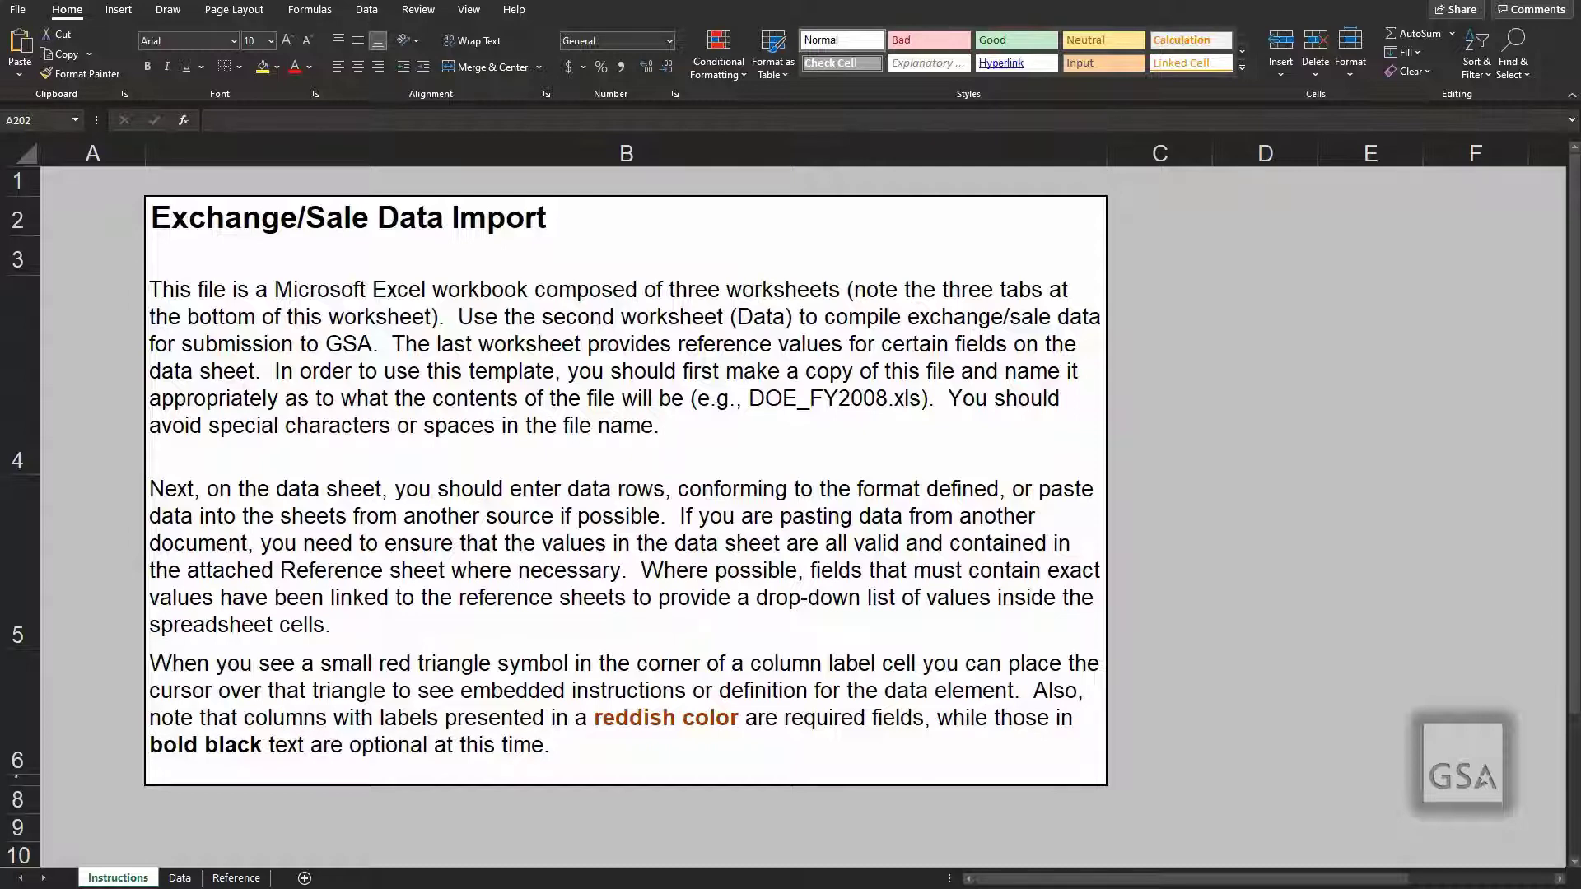
# - Review the Data and Reference sheets, then paste the 19 copied rows as values from A2
pyautogui.click(180, 878)
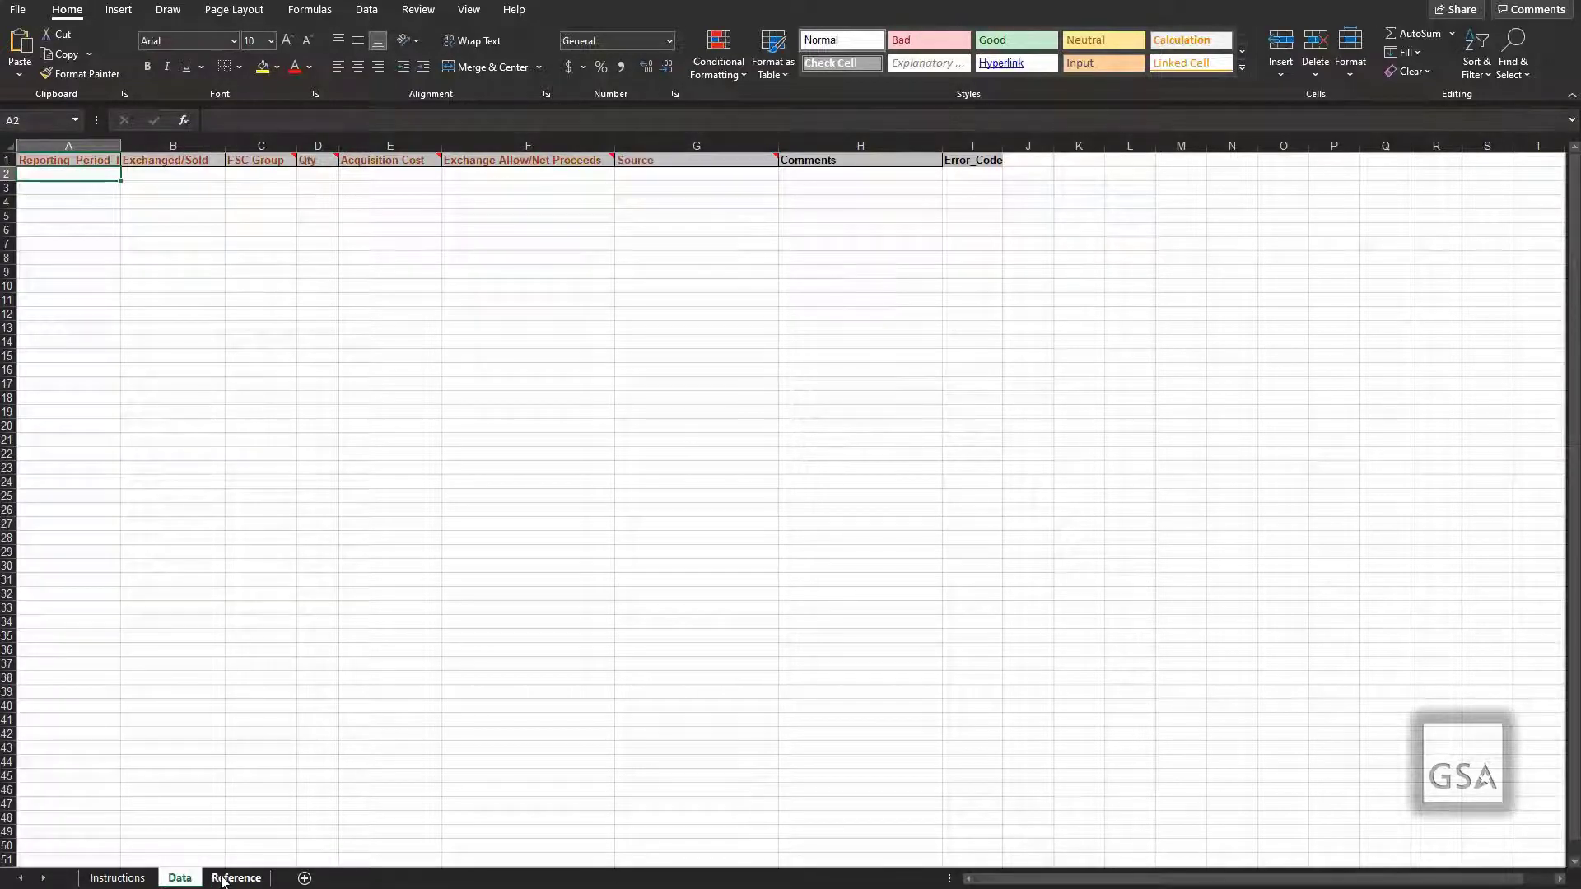
pyautogui.click(221, 880)
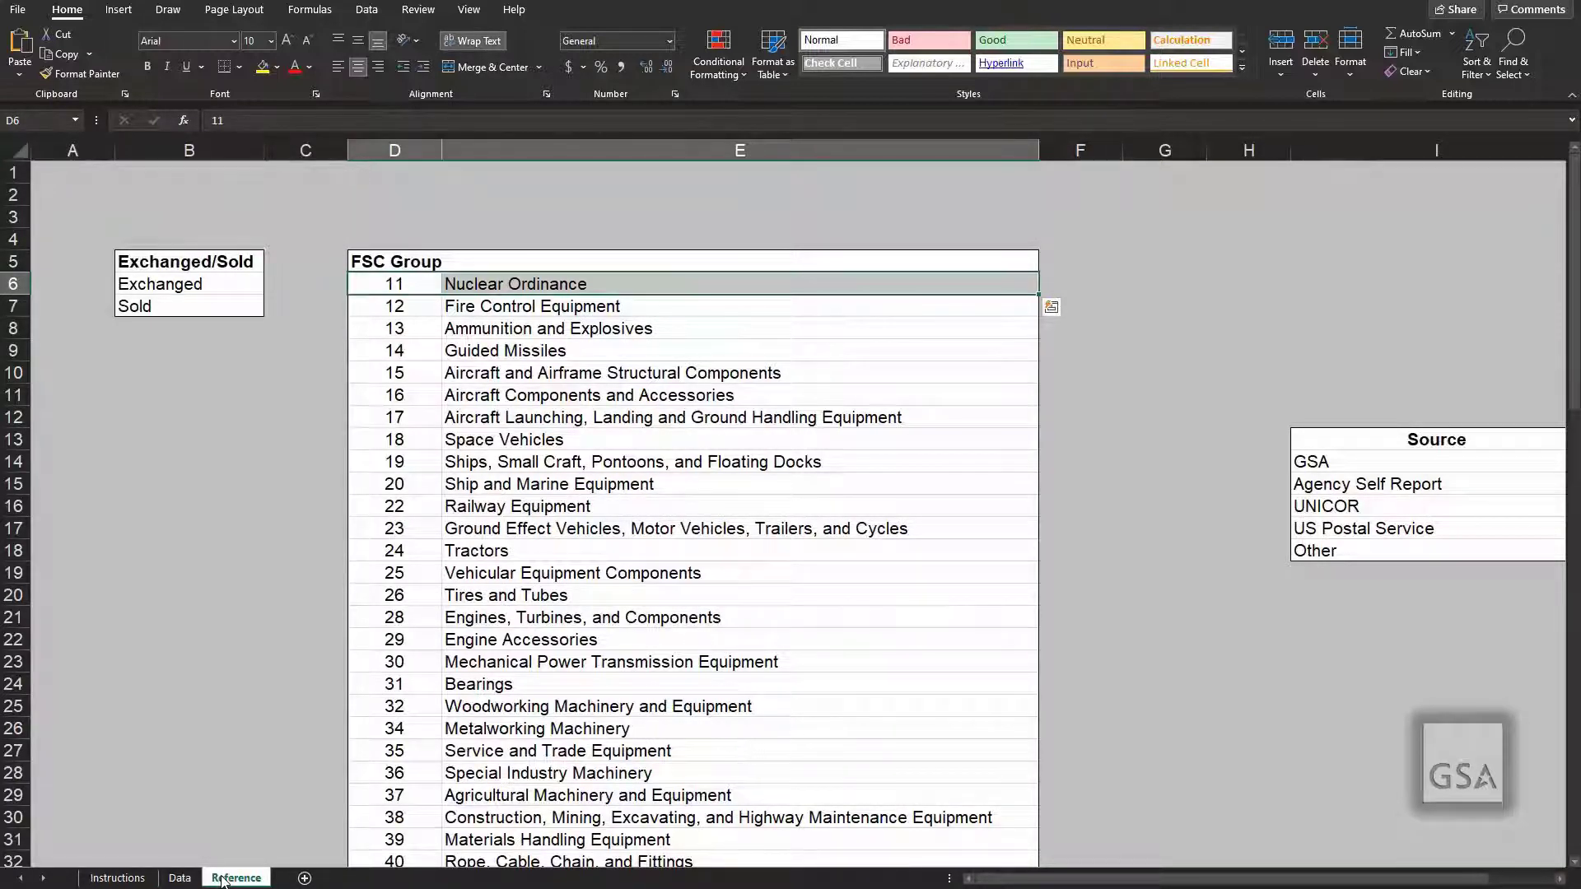
pyautogui.click(177, 879)
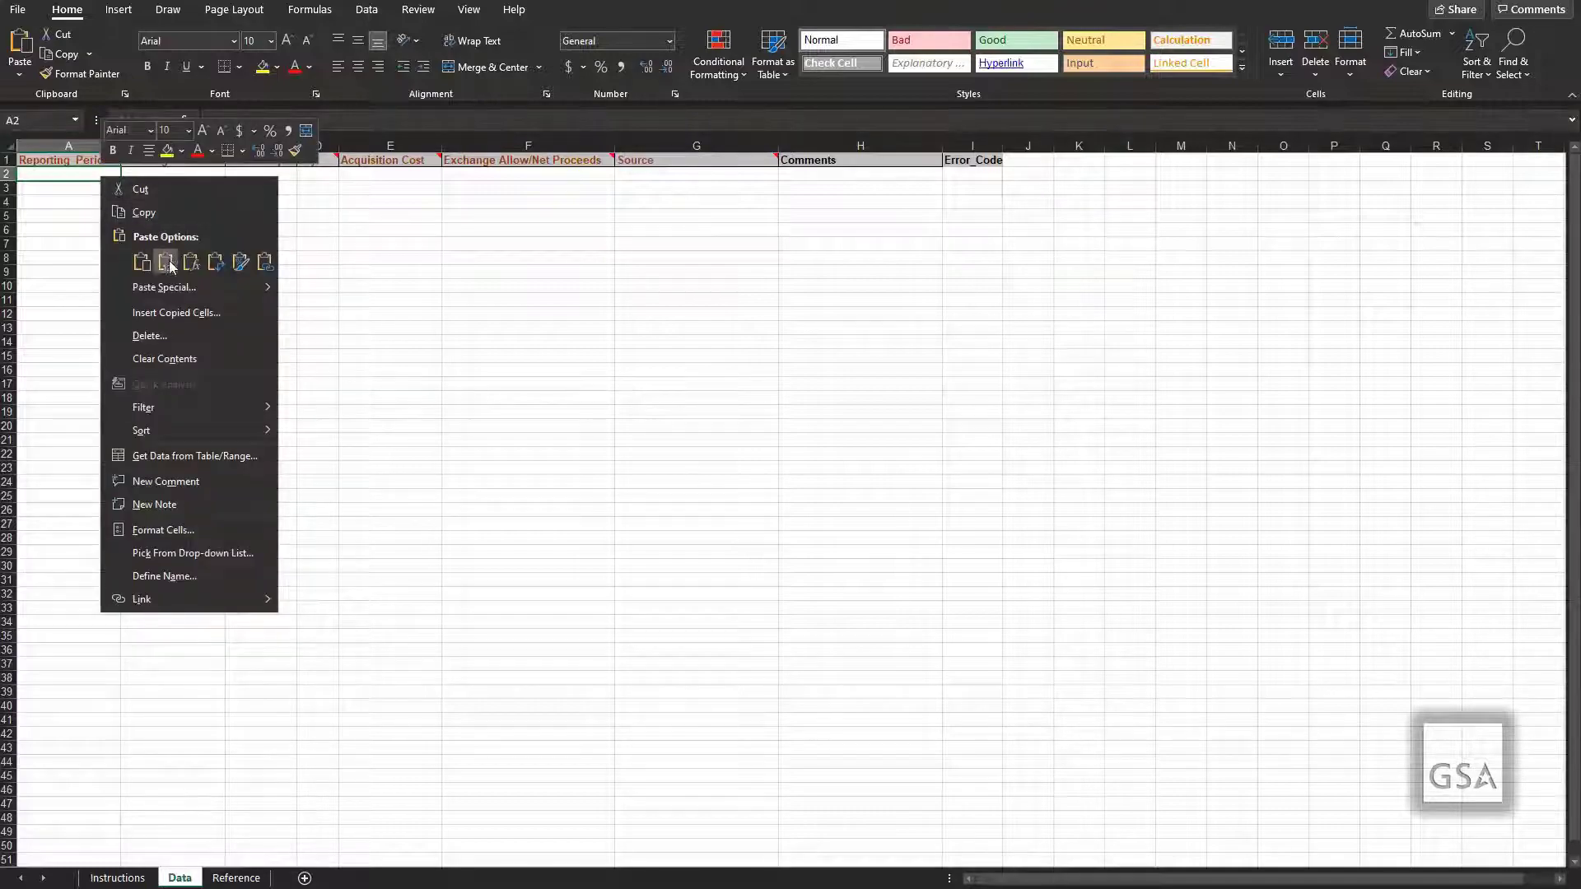
pyautogui.click(166, 262)
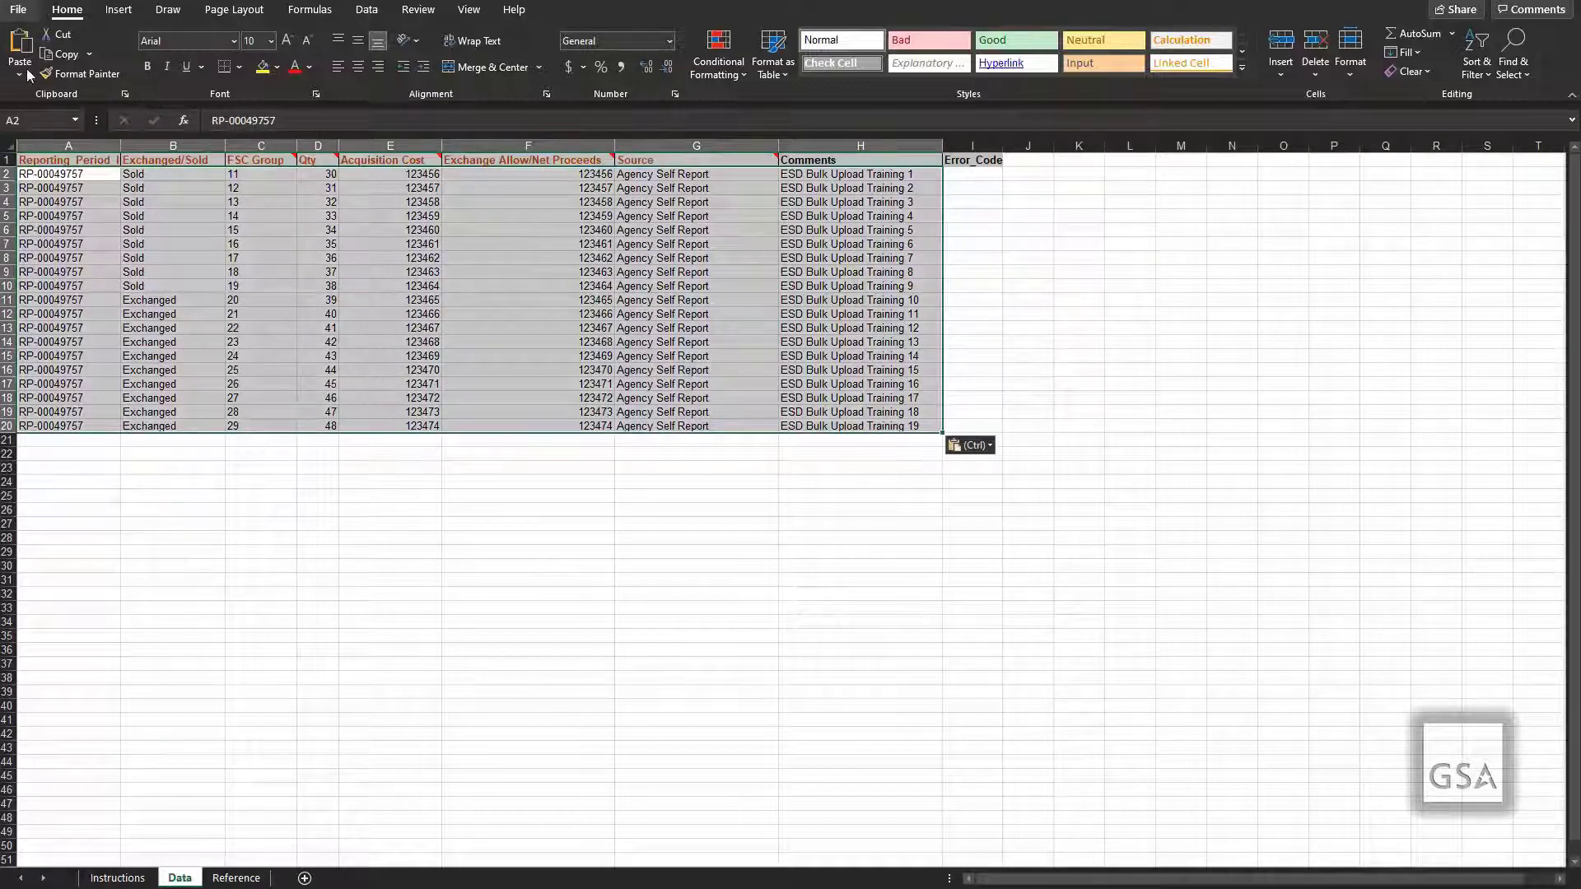
# - Save the workbook as PPRT ESD Training Records RP-00049757.xlsx in Downloads
pyautogui.click(20, 10)
pyautogui.click(47, 230)
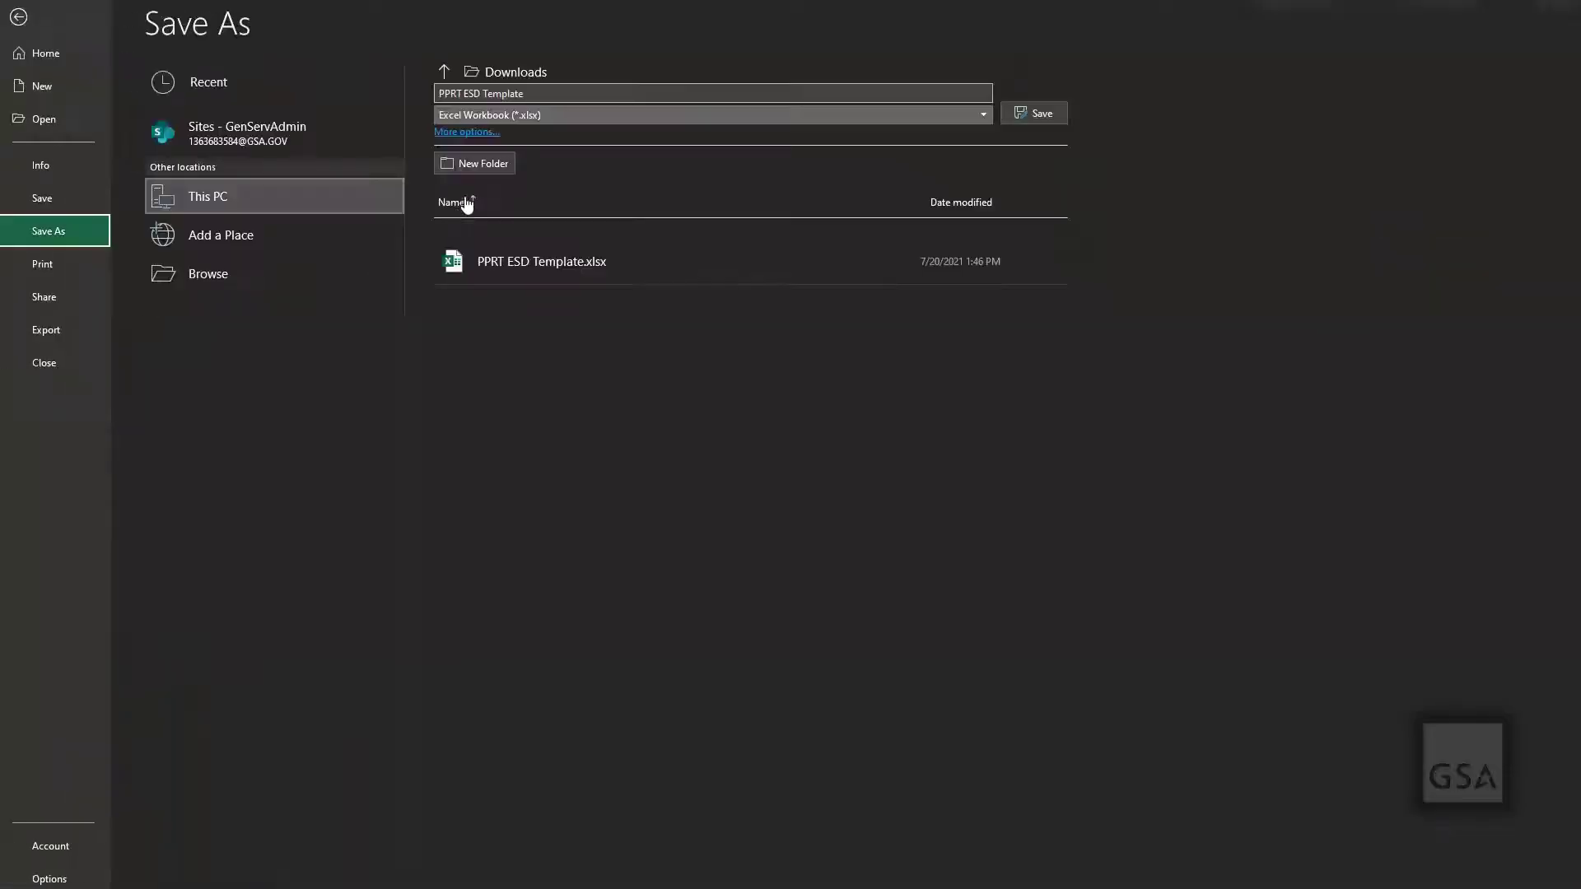
pyautogui.click(481, 135)
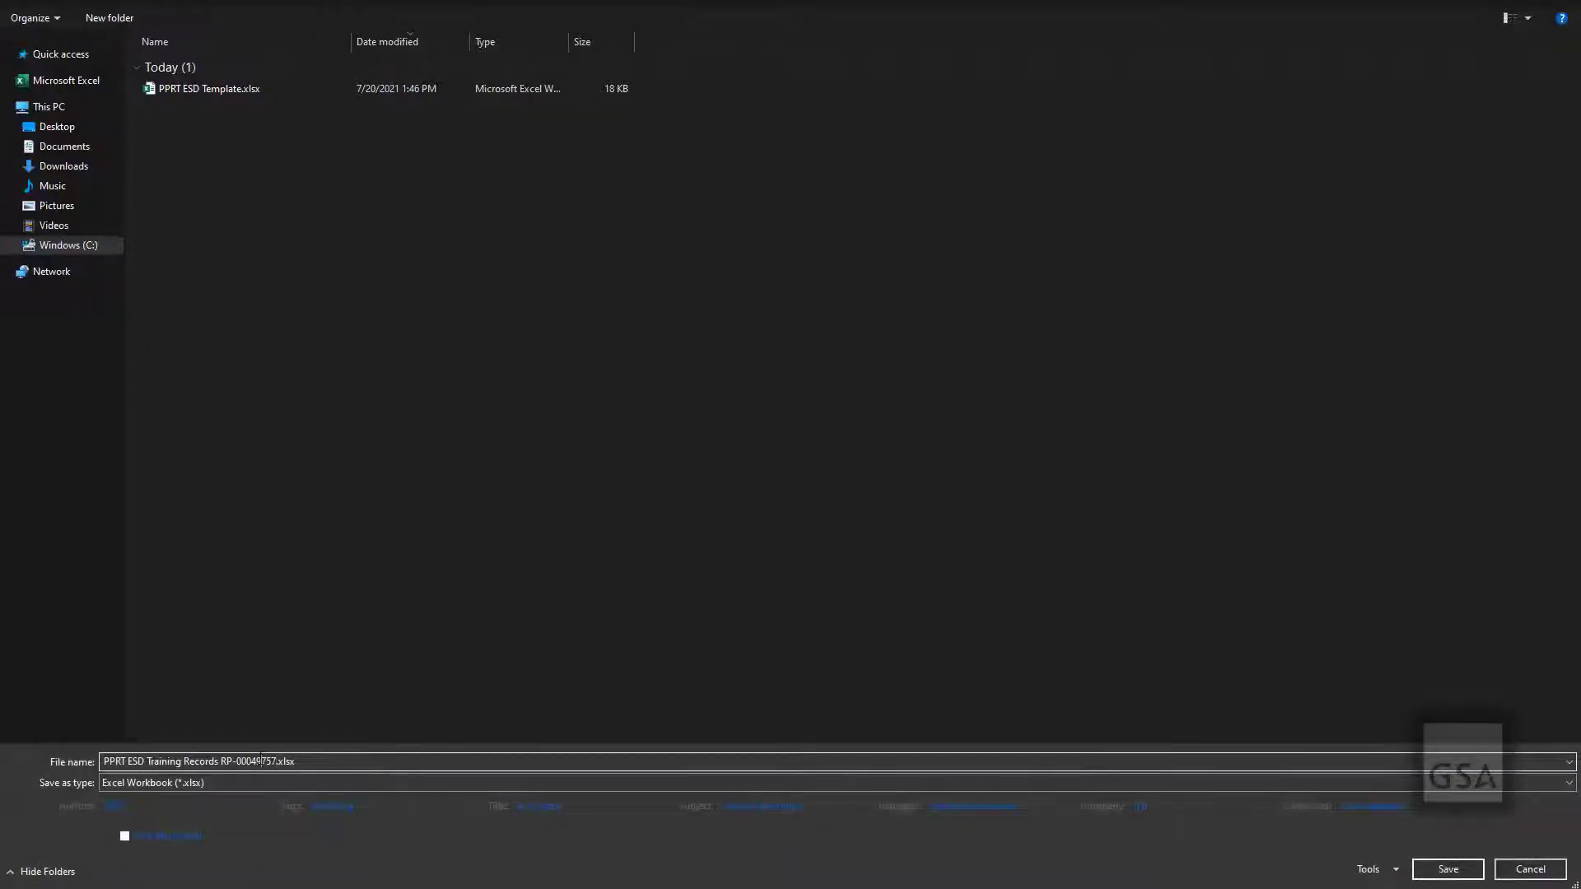
pyautogui.click(1447, 869)
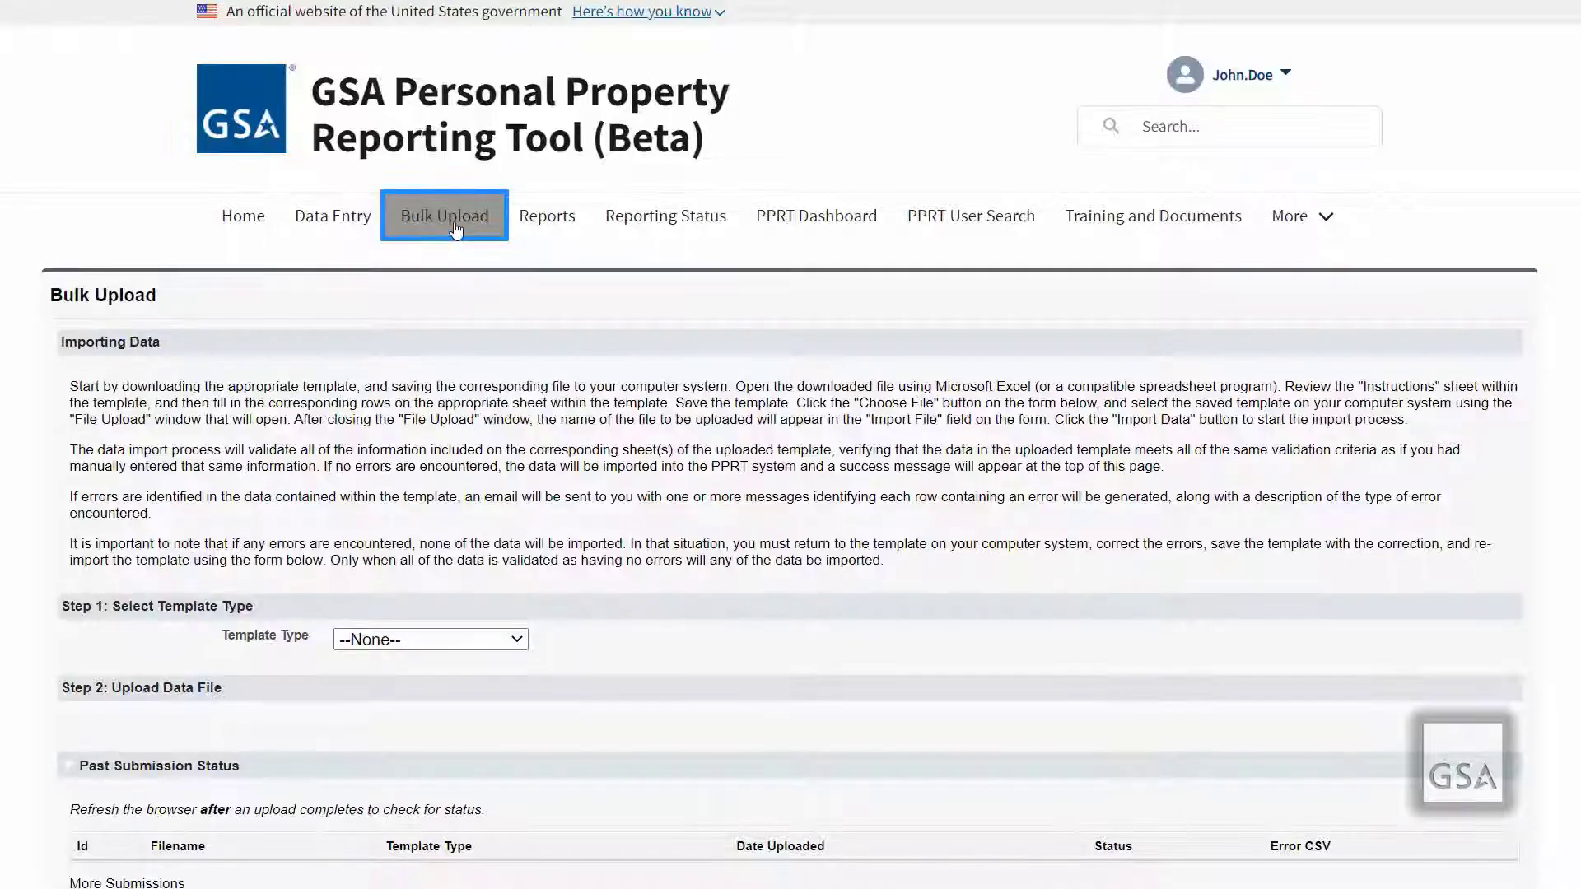
# - Import PPRT ESD Training Records RP-00049757.xlsx using the PPRT ESD Template
pyautogui.click(475, 642)
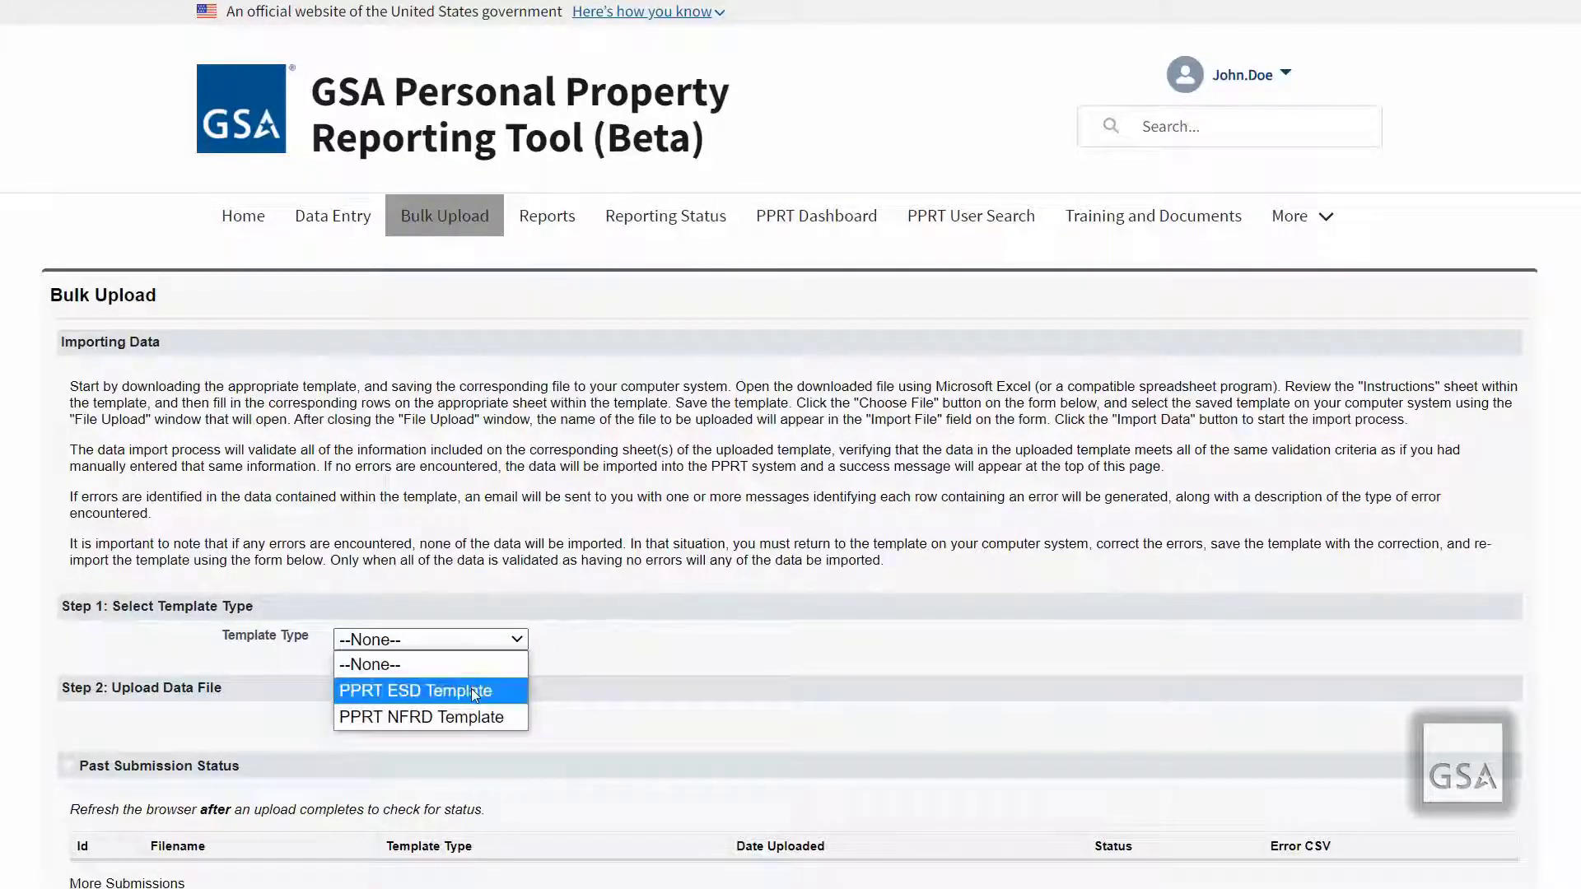
pyautogui.click(471, 689)
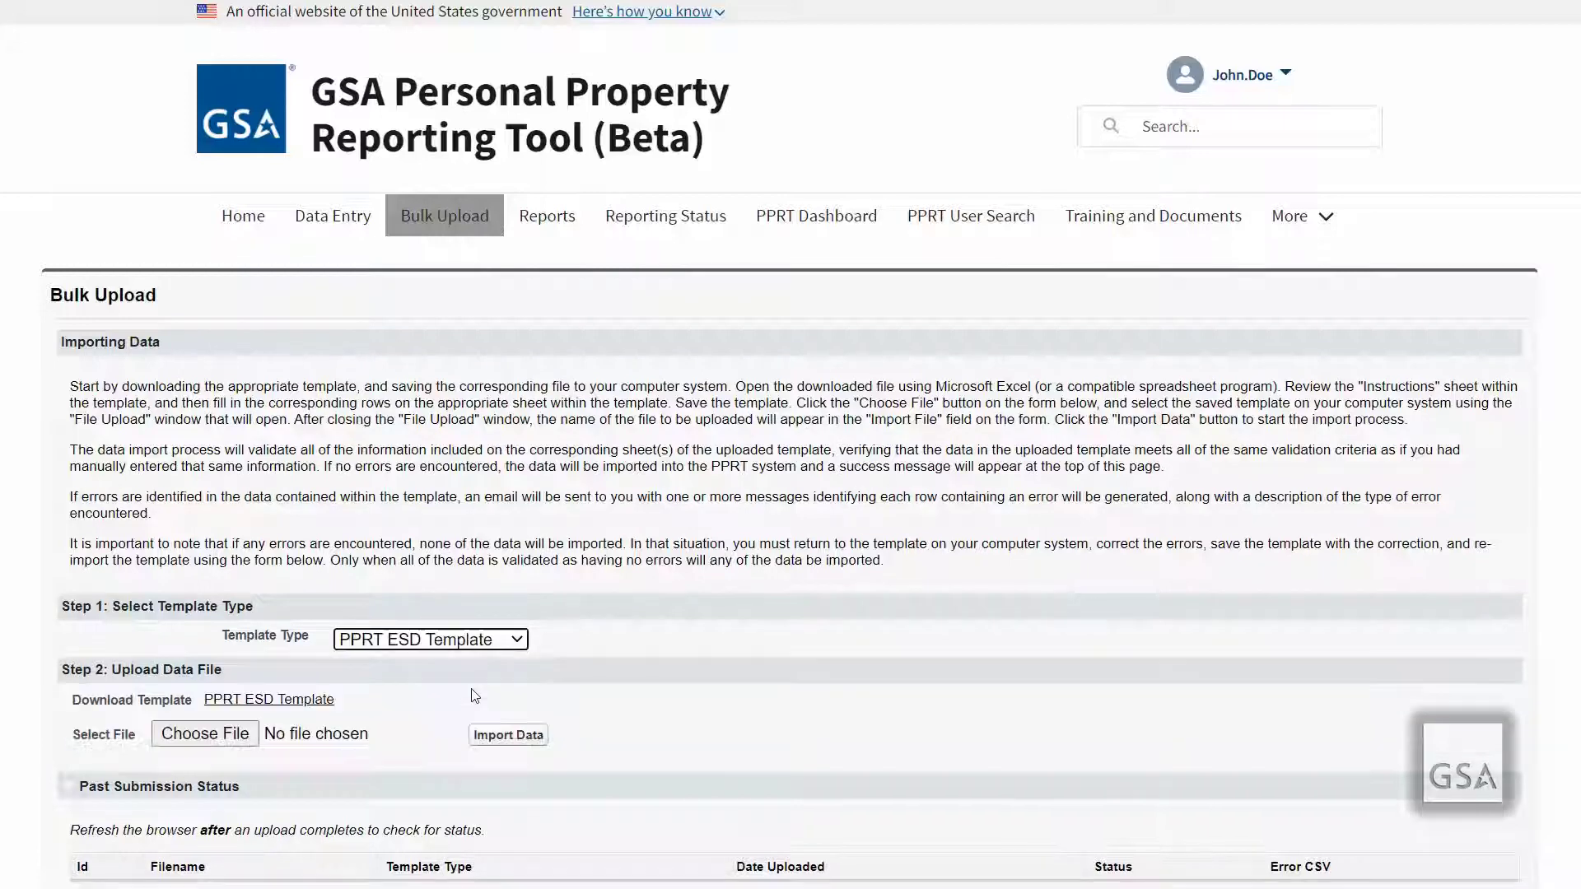
pyautogui.click(238, 733)
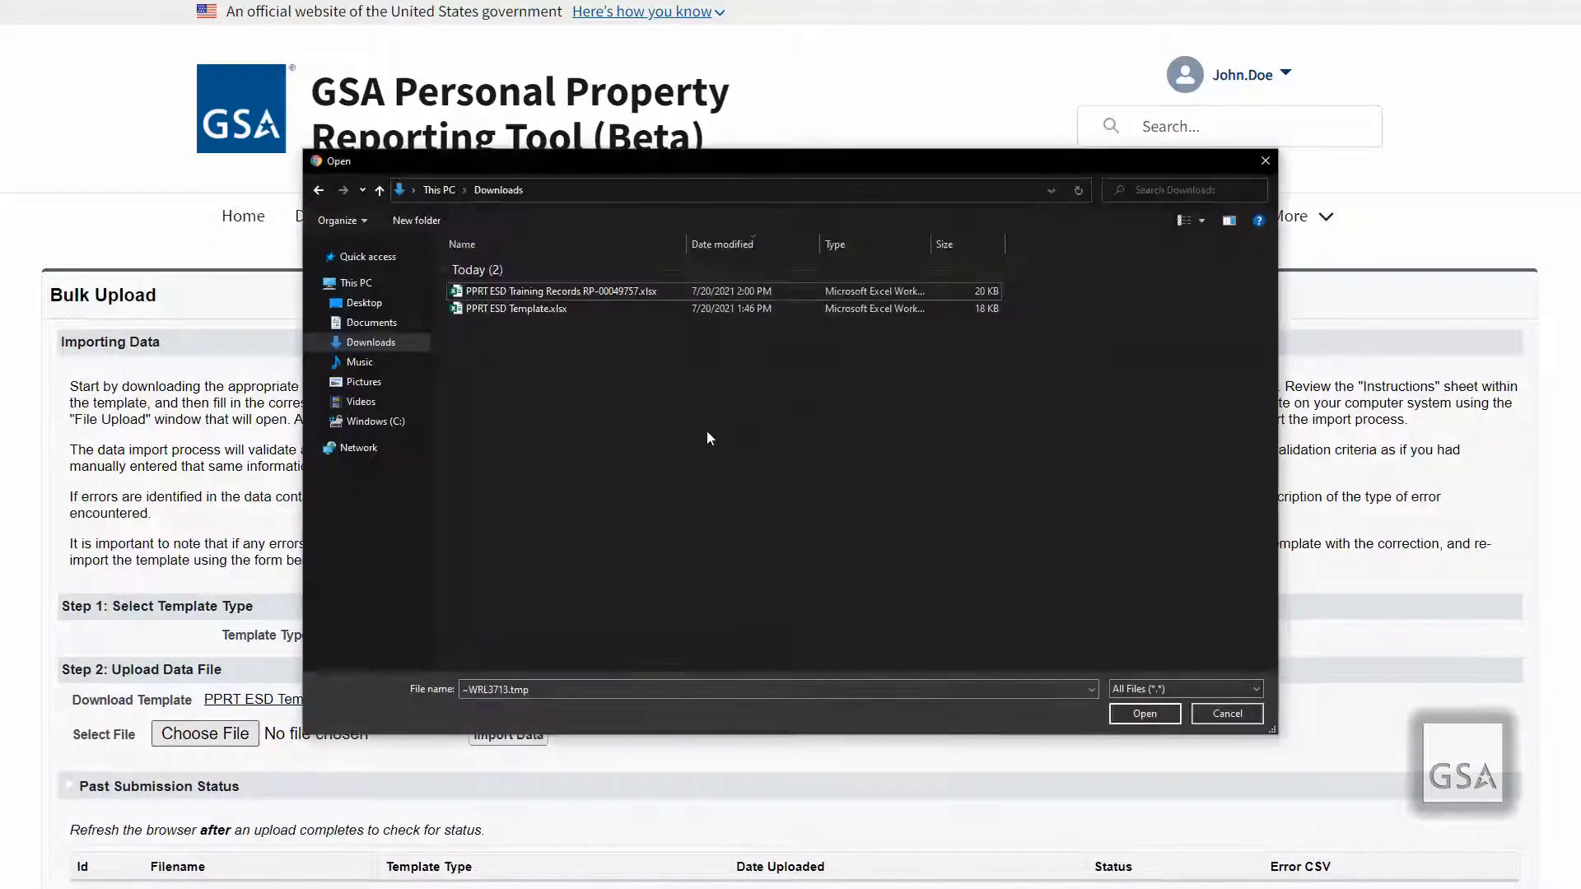
pyautogui.click(695, 292)
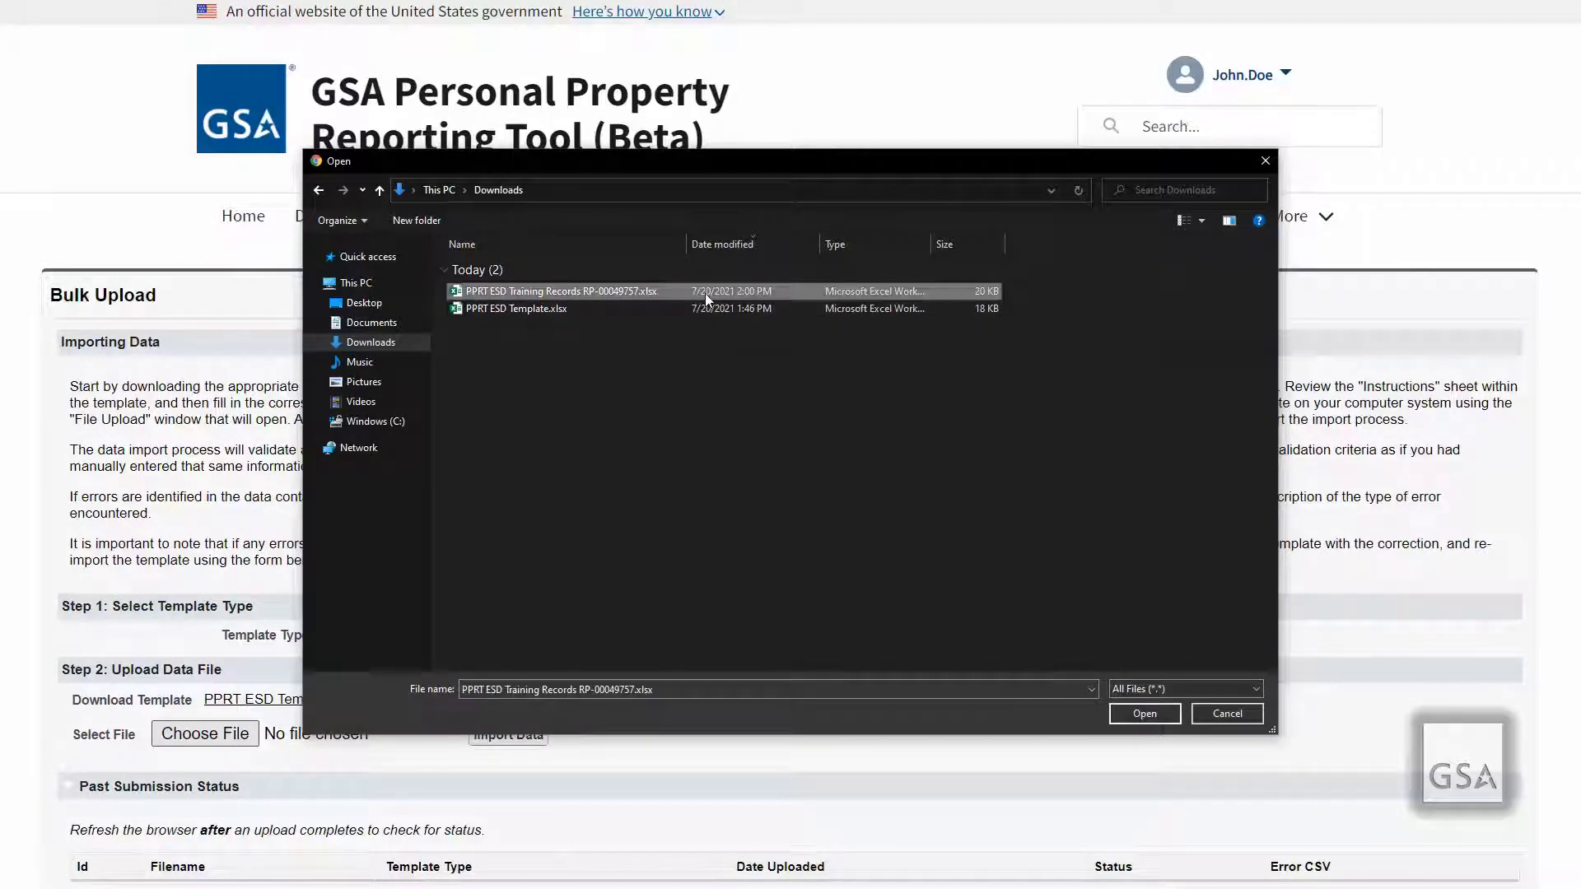
pyautogui.click(1144, 713)
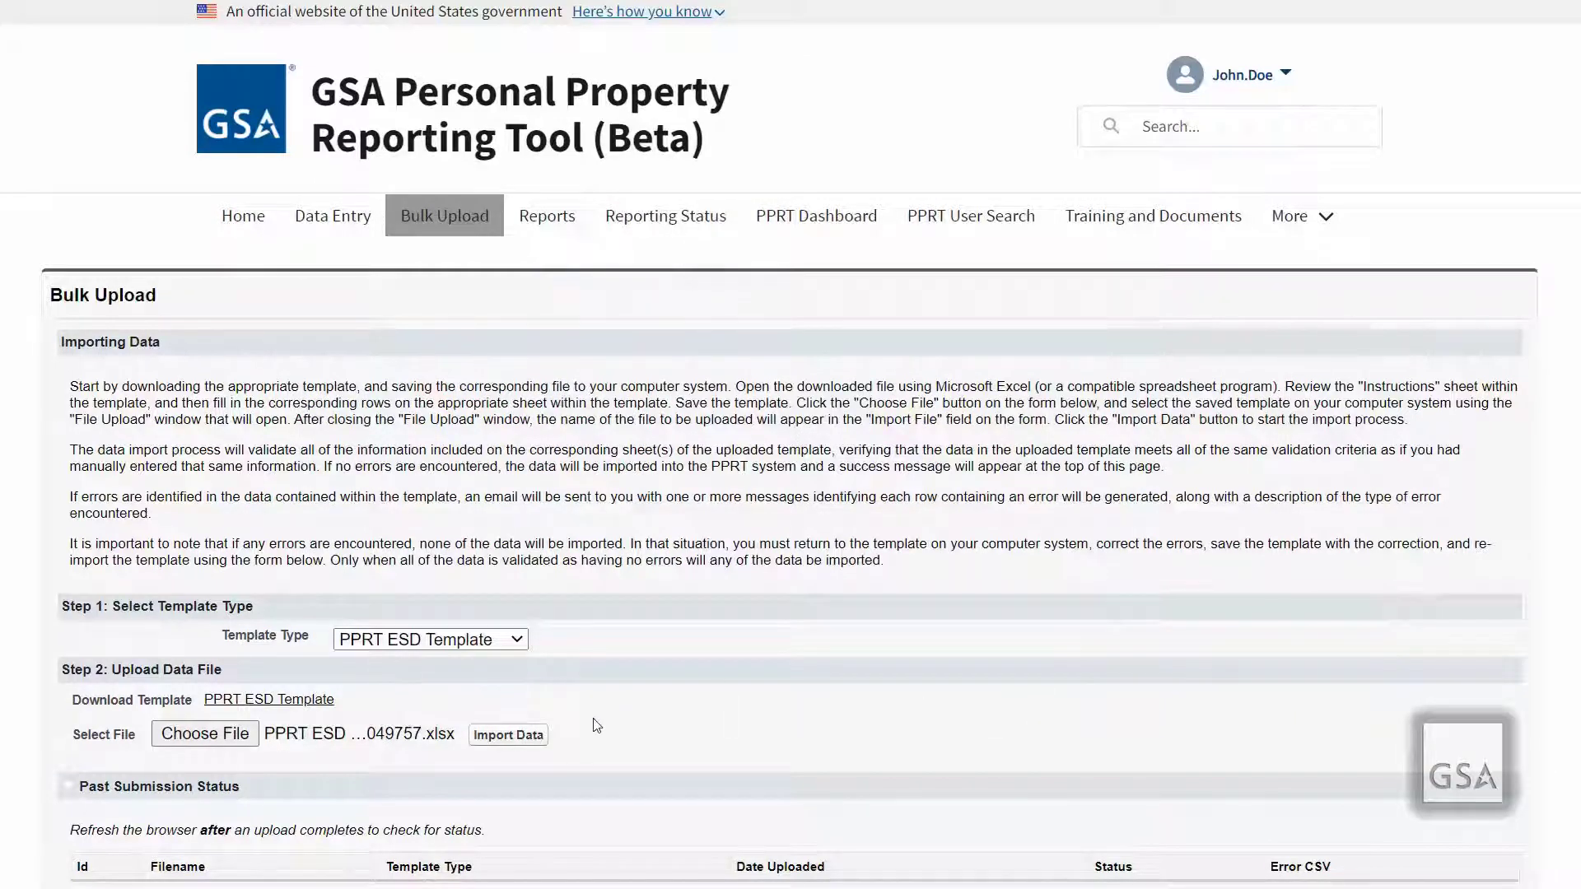
pyautogui.click(525, 742)
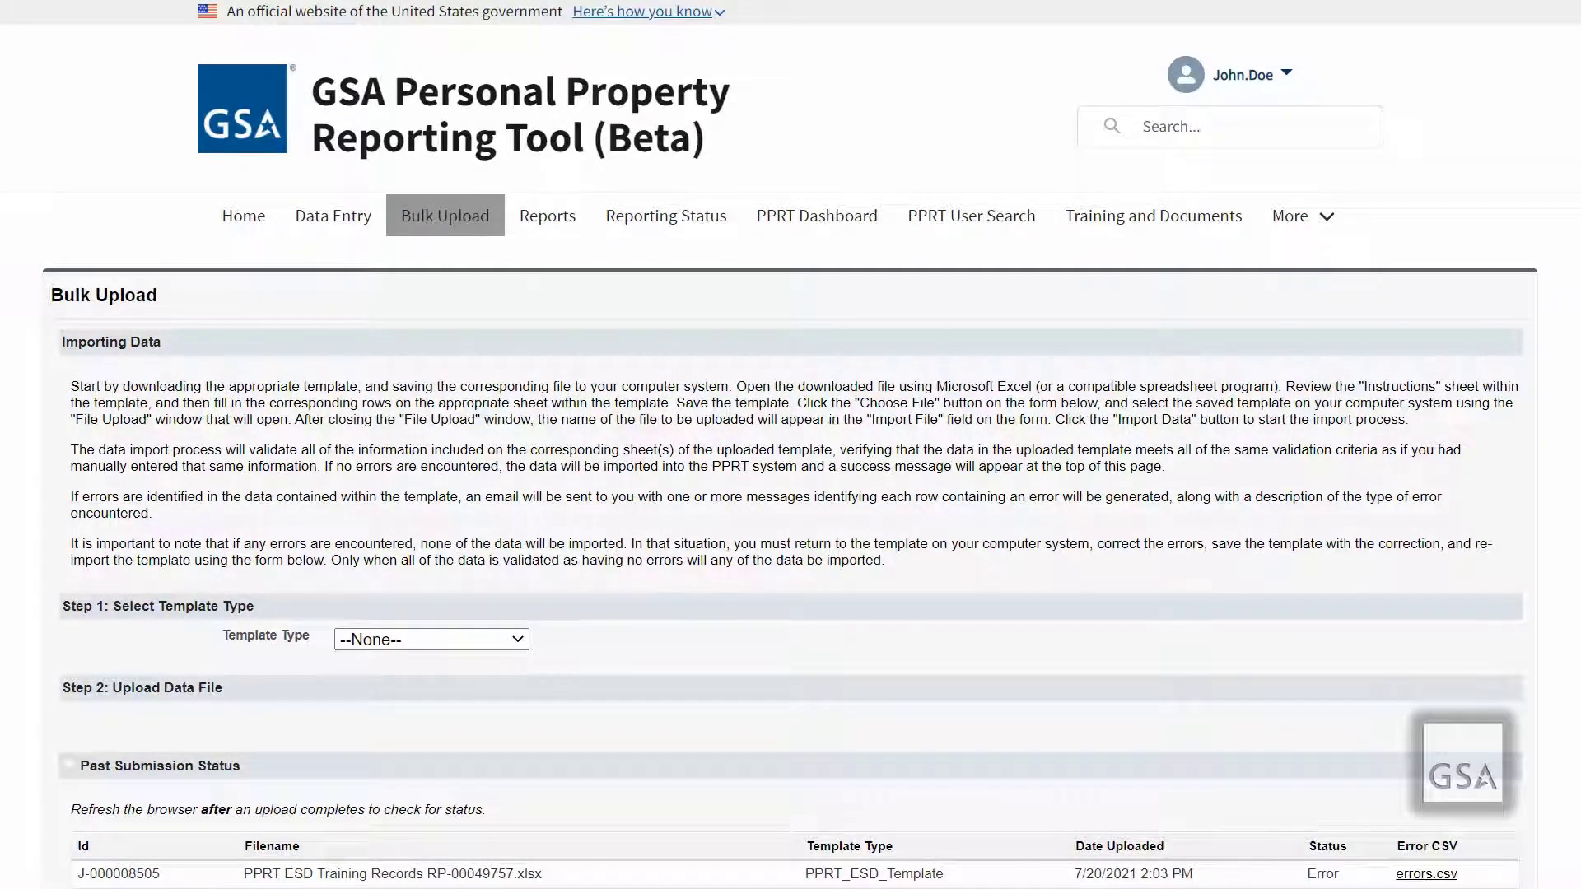
# - Refresh Bulk Upload and open errors.csv for the failed upload J-000008505
pyautogui.click(489, 219)
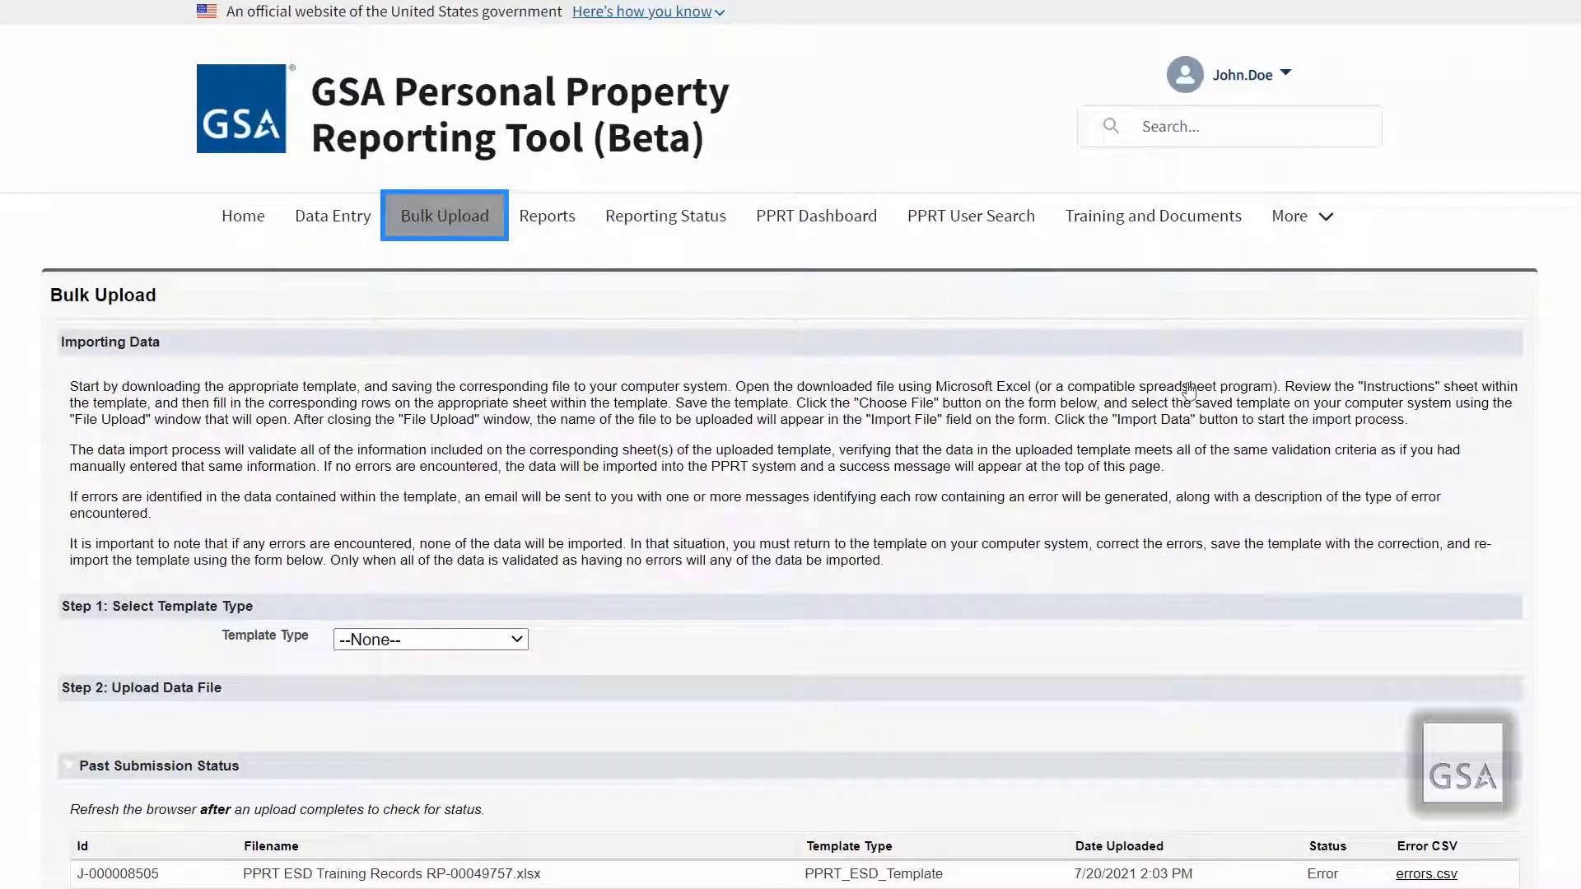
pyautogui.click(1427, 873)
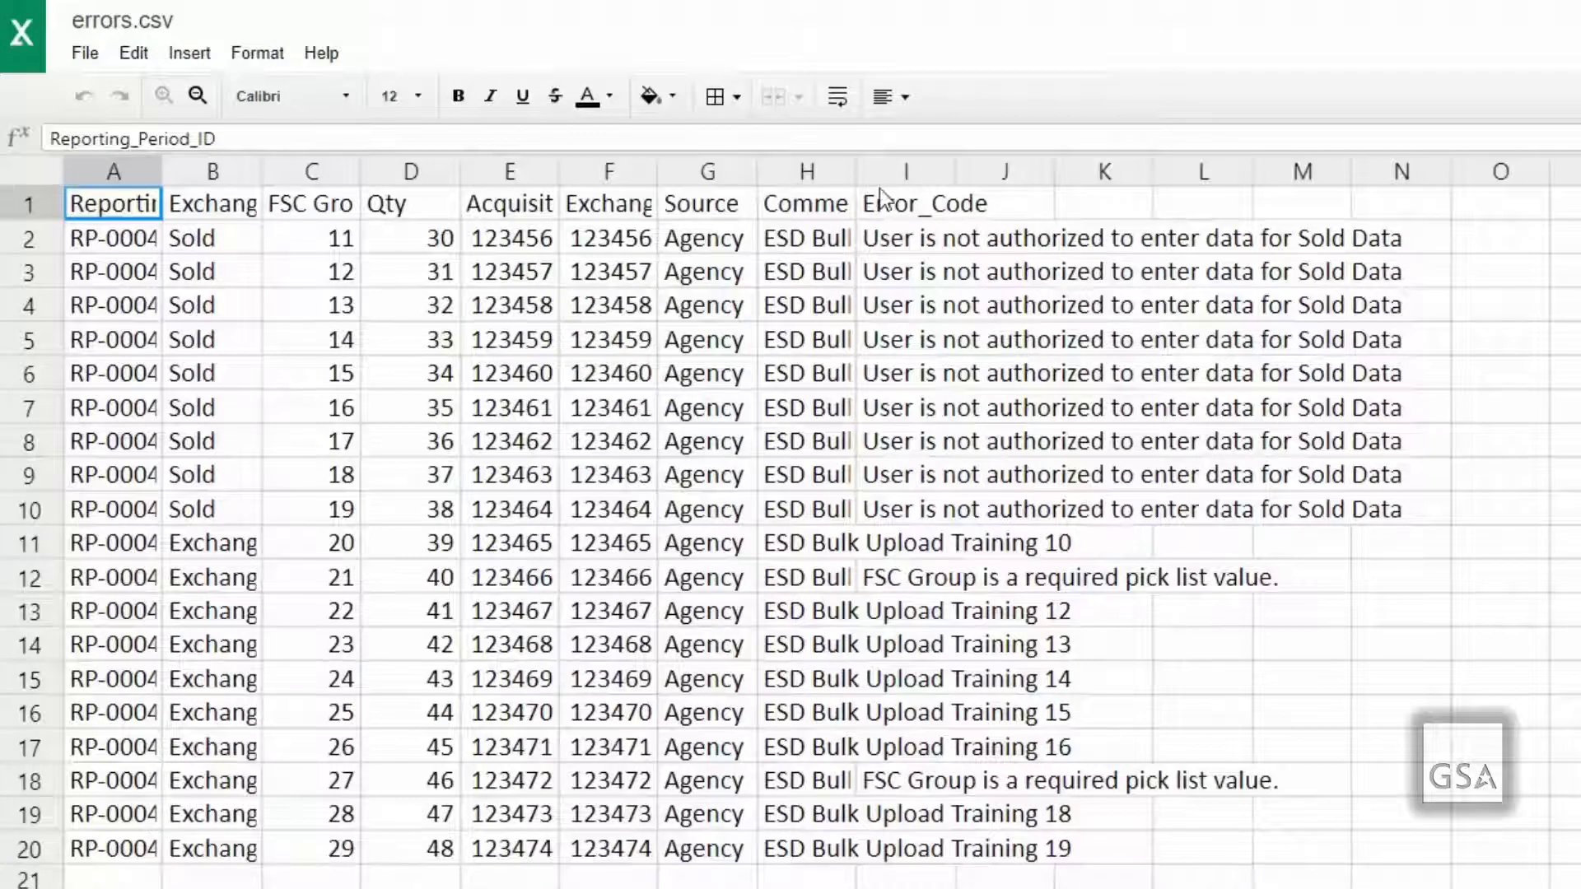
# - Read the Error_Code messages in column I of errors.csv
pyautogui.click(930, 202)
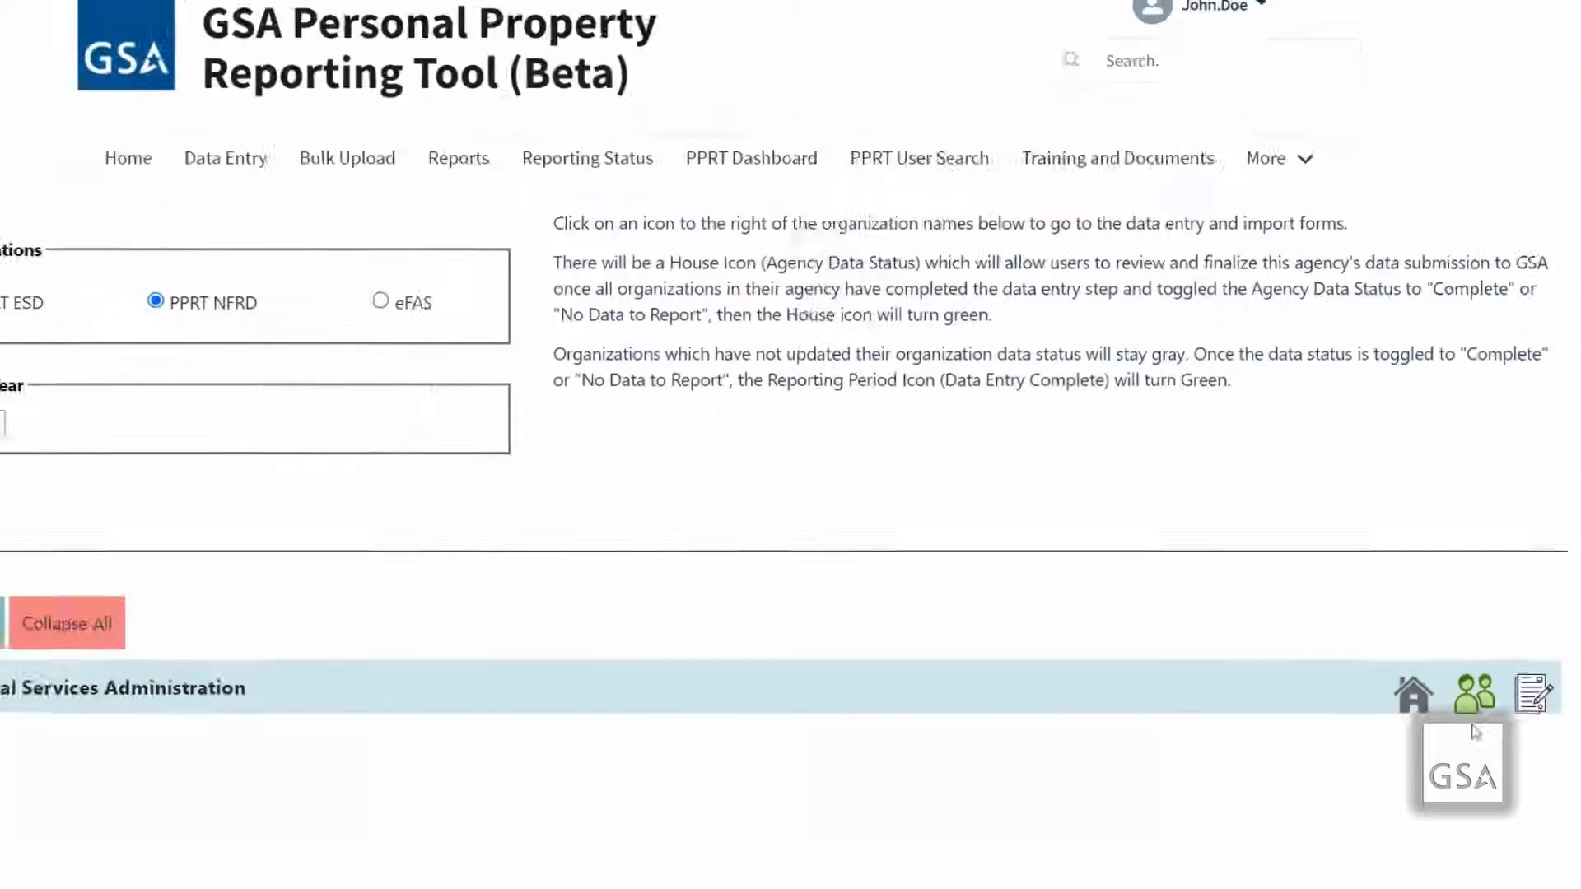
# - Set the NFRD Agency Data Status to Complete, then select PPRT NFRD on Data Entry
pyautogui.click(1420, 730)
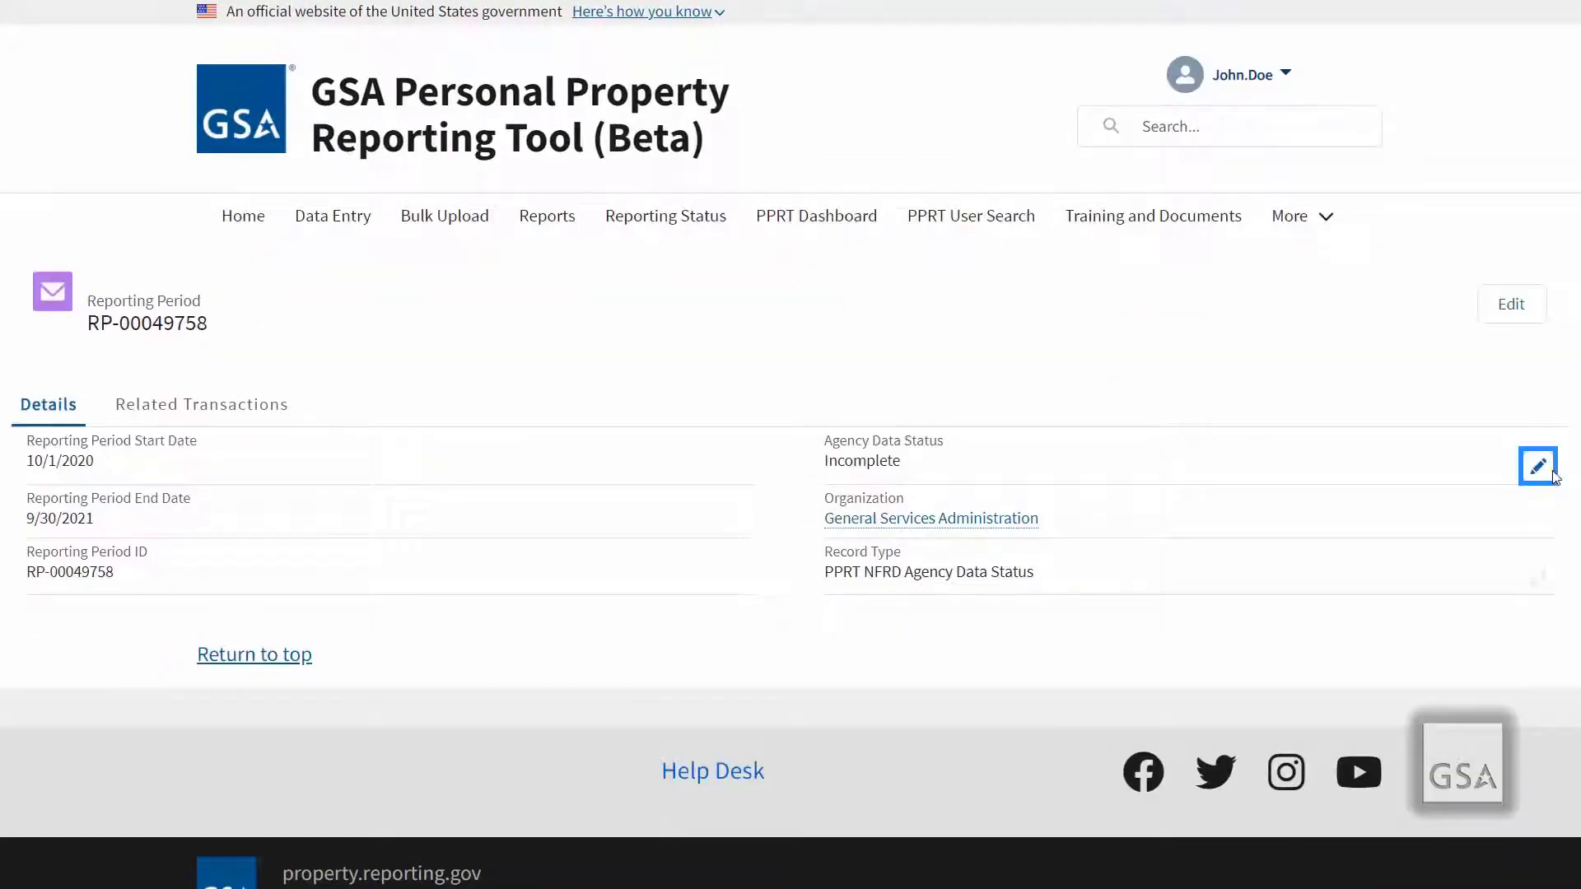
pyautogui.click(1551, 476)
pyautogui.click(1474, 451)
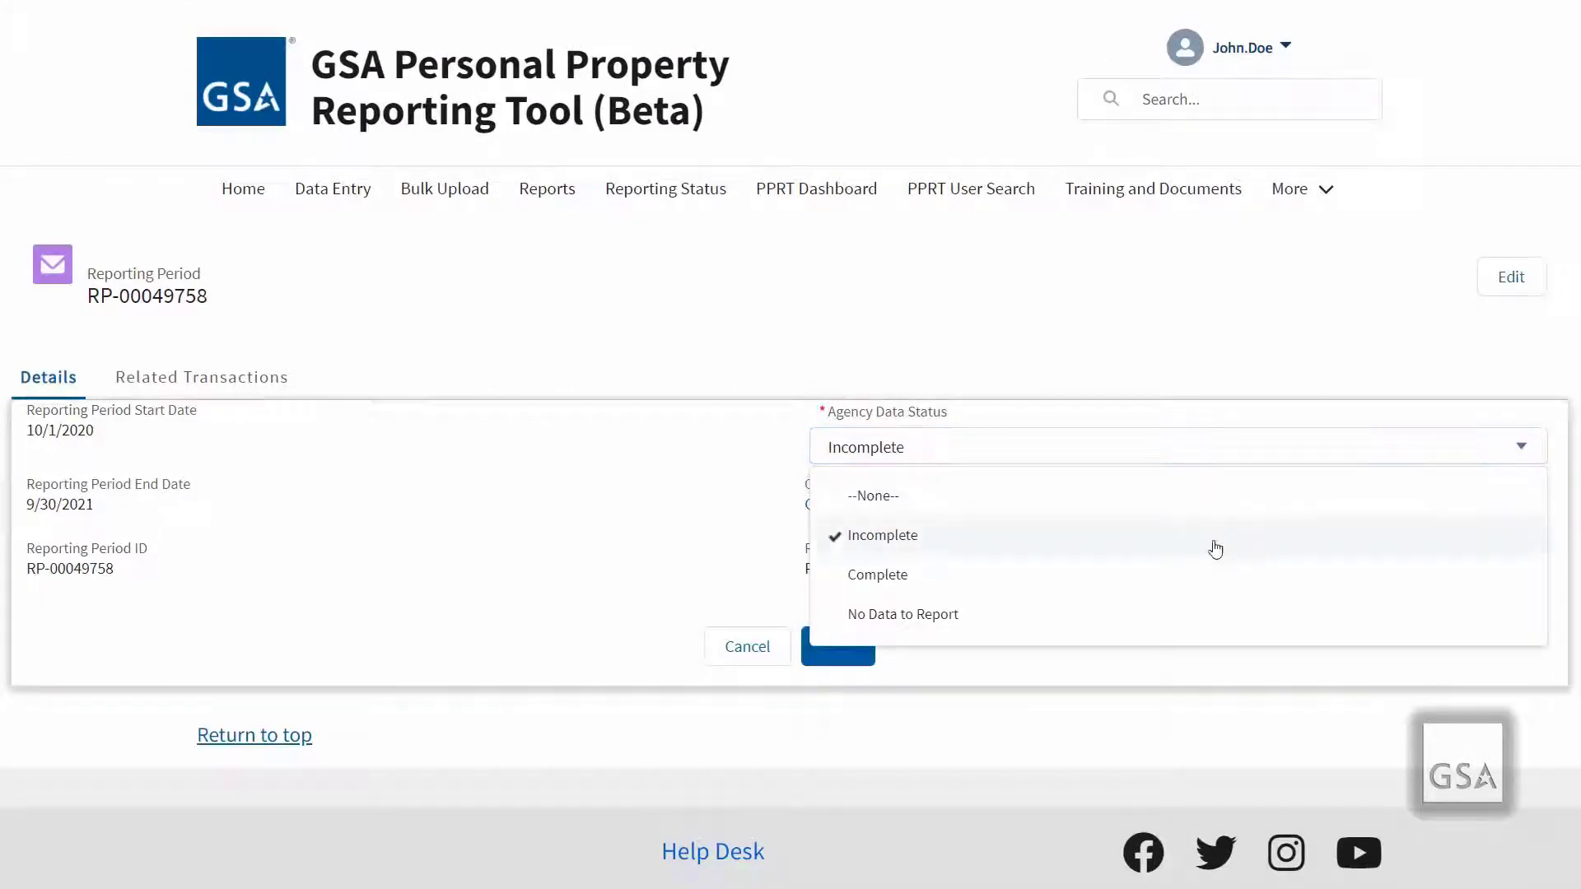
pyautogui.click(1202, 576)
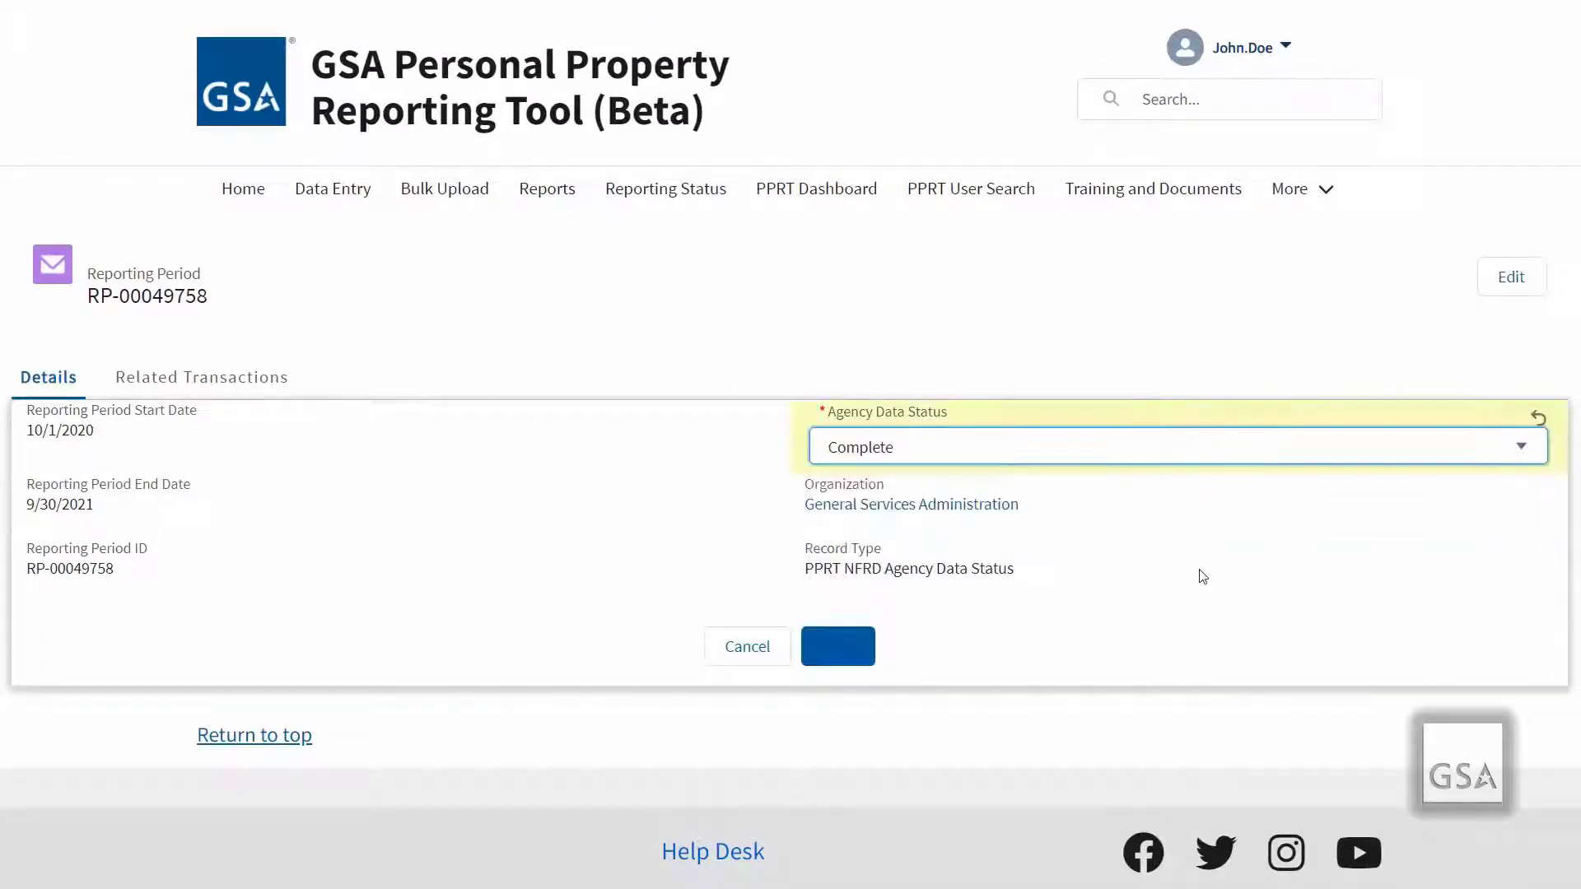
pyautogui.click(856, 653)
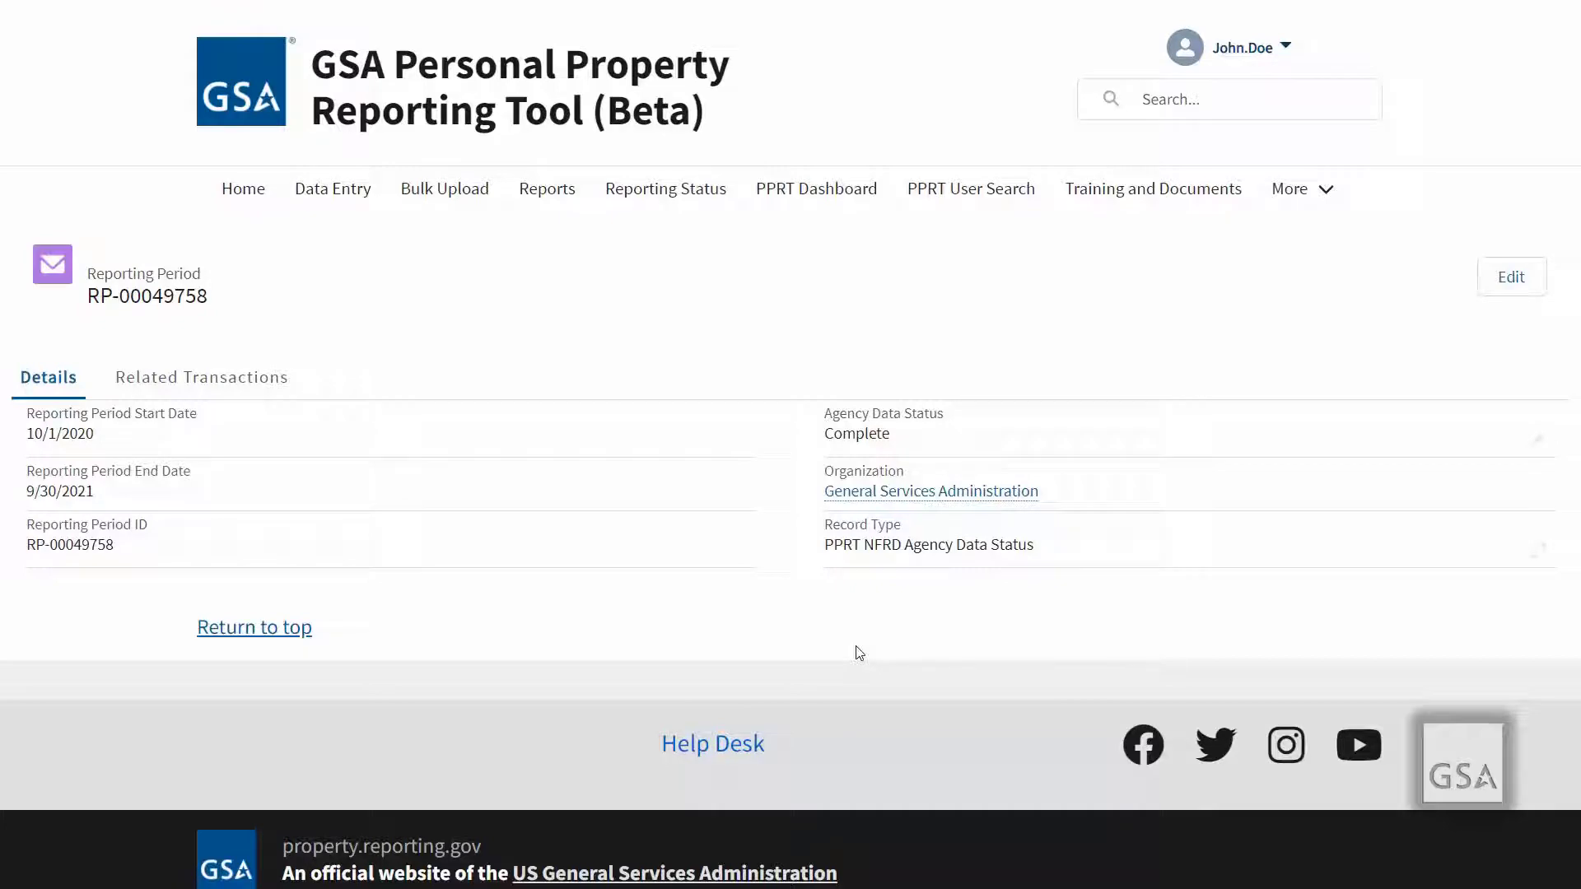
pyautogui.click(306, 192)
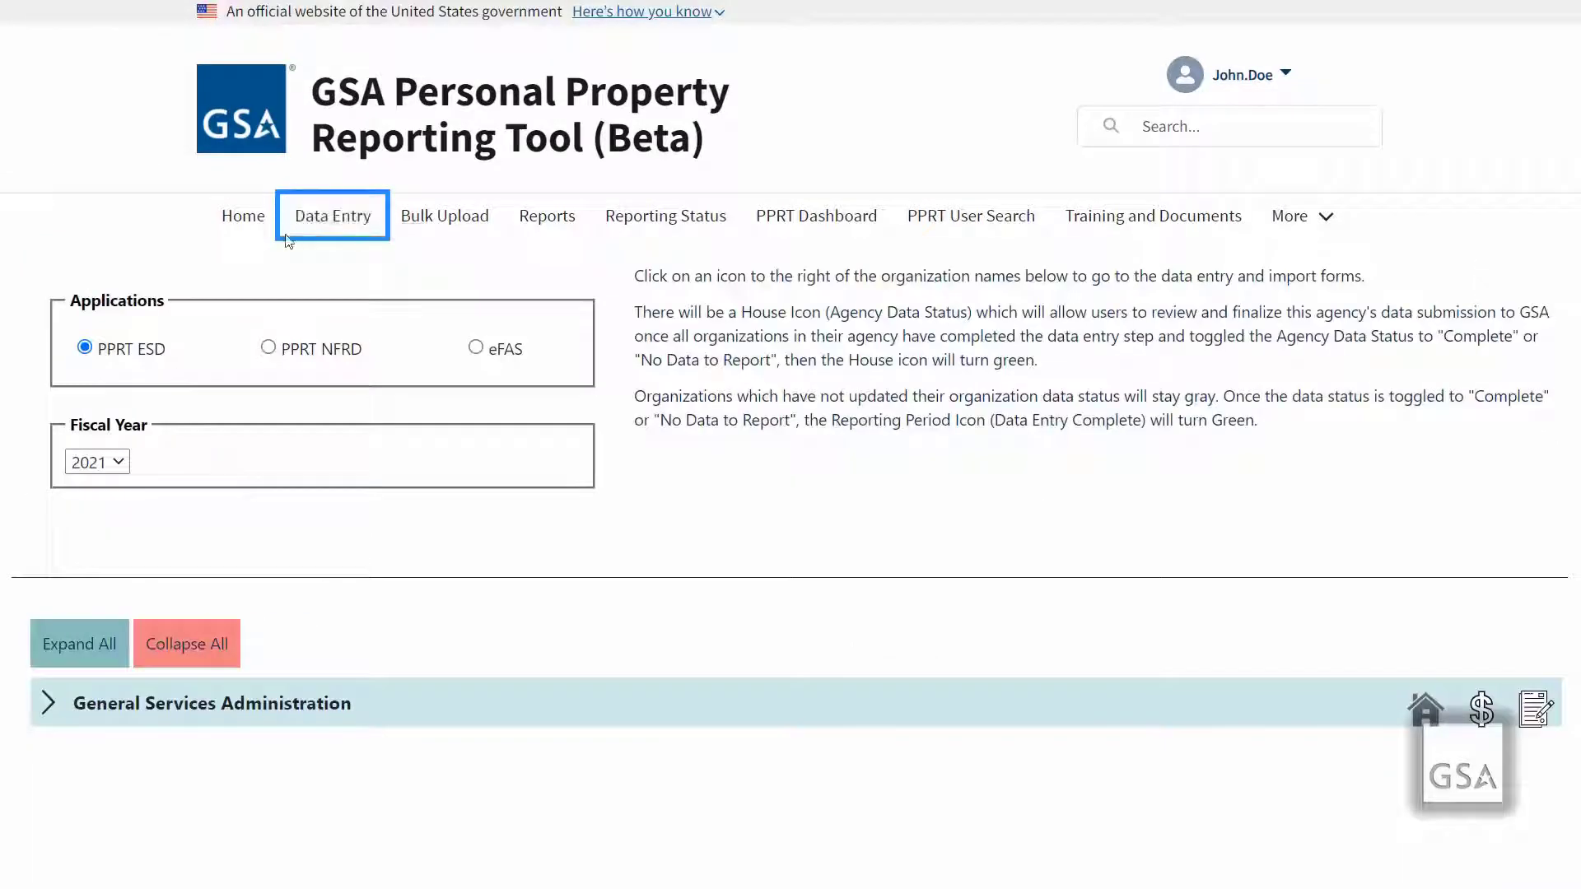
pyautogui.click(285, 350)
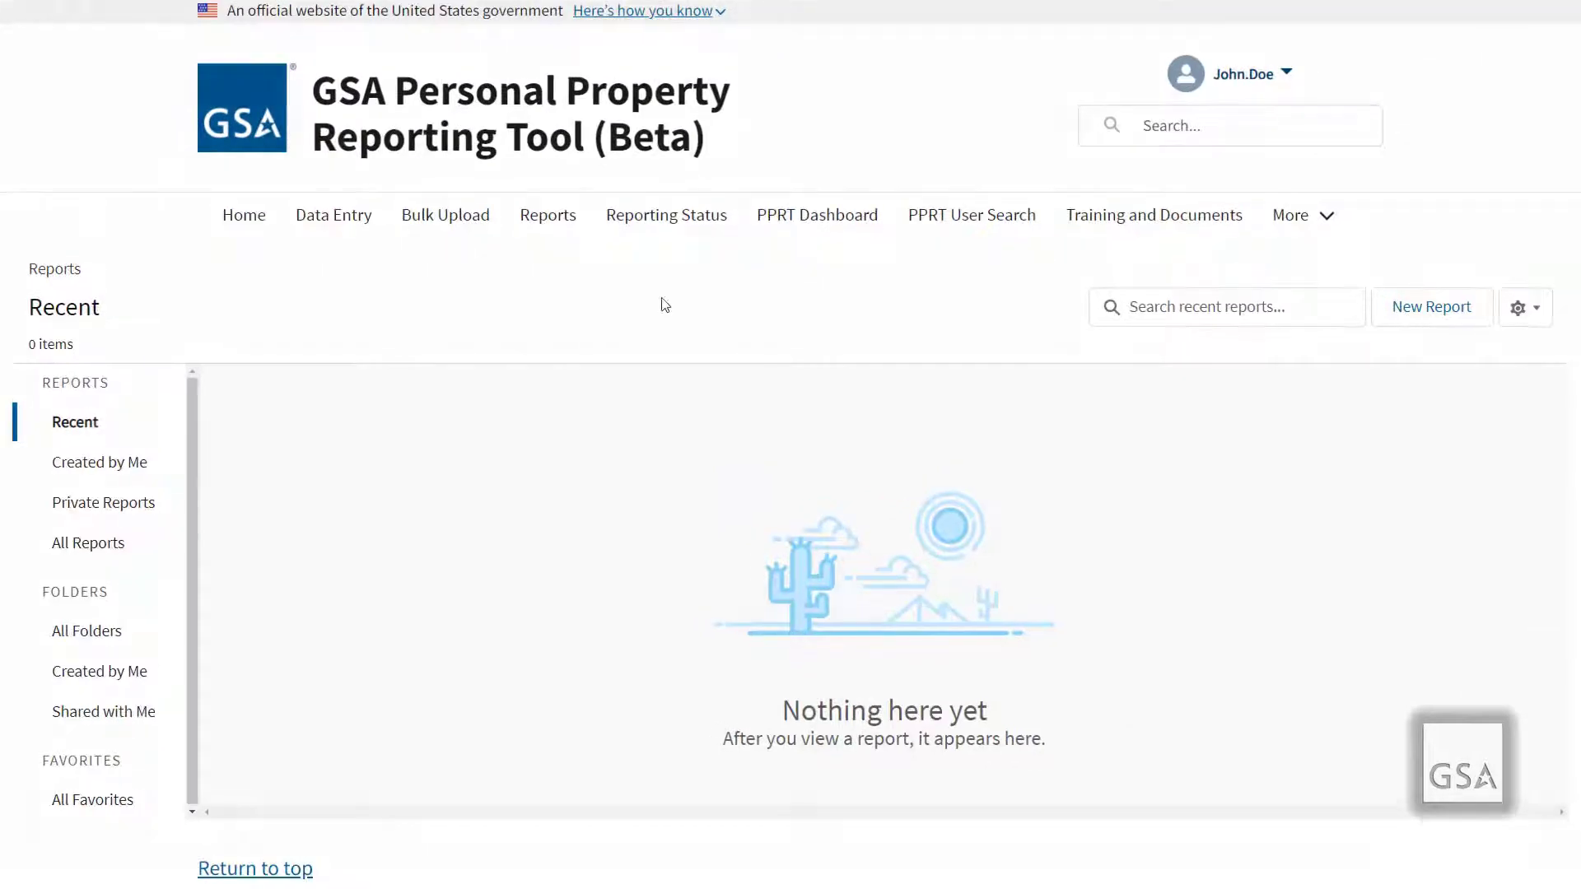
# - Run the NFRD by Authority report from PPRT Reports (7 records, $134,690.00) and return to Reports
pyautogui.click(99, 633)
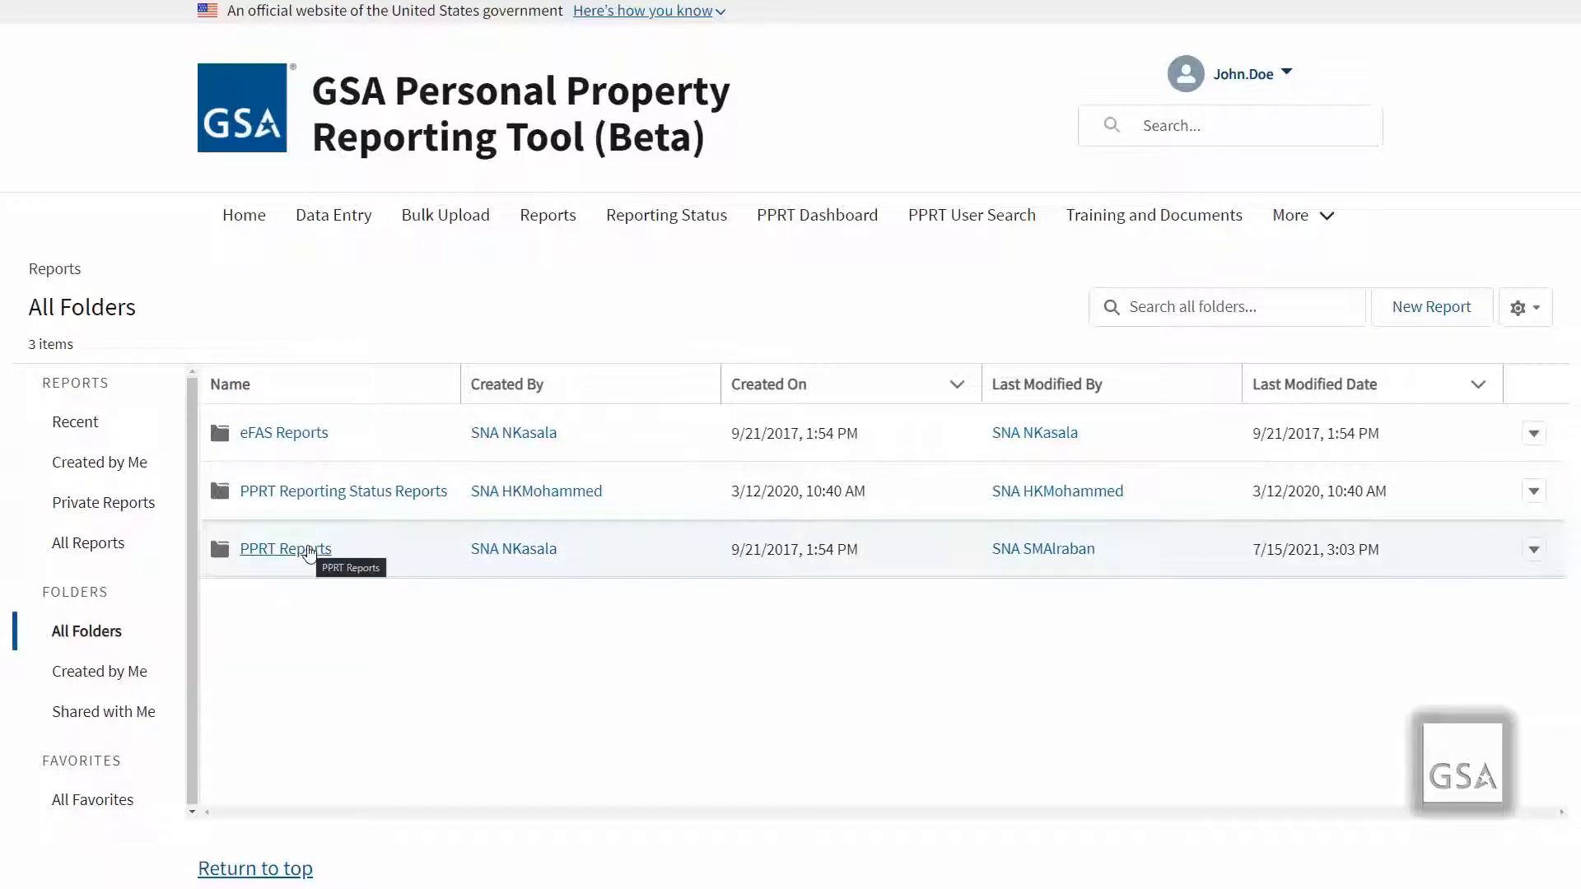
pyautogui.click(309, 551)
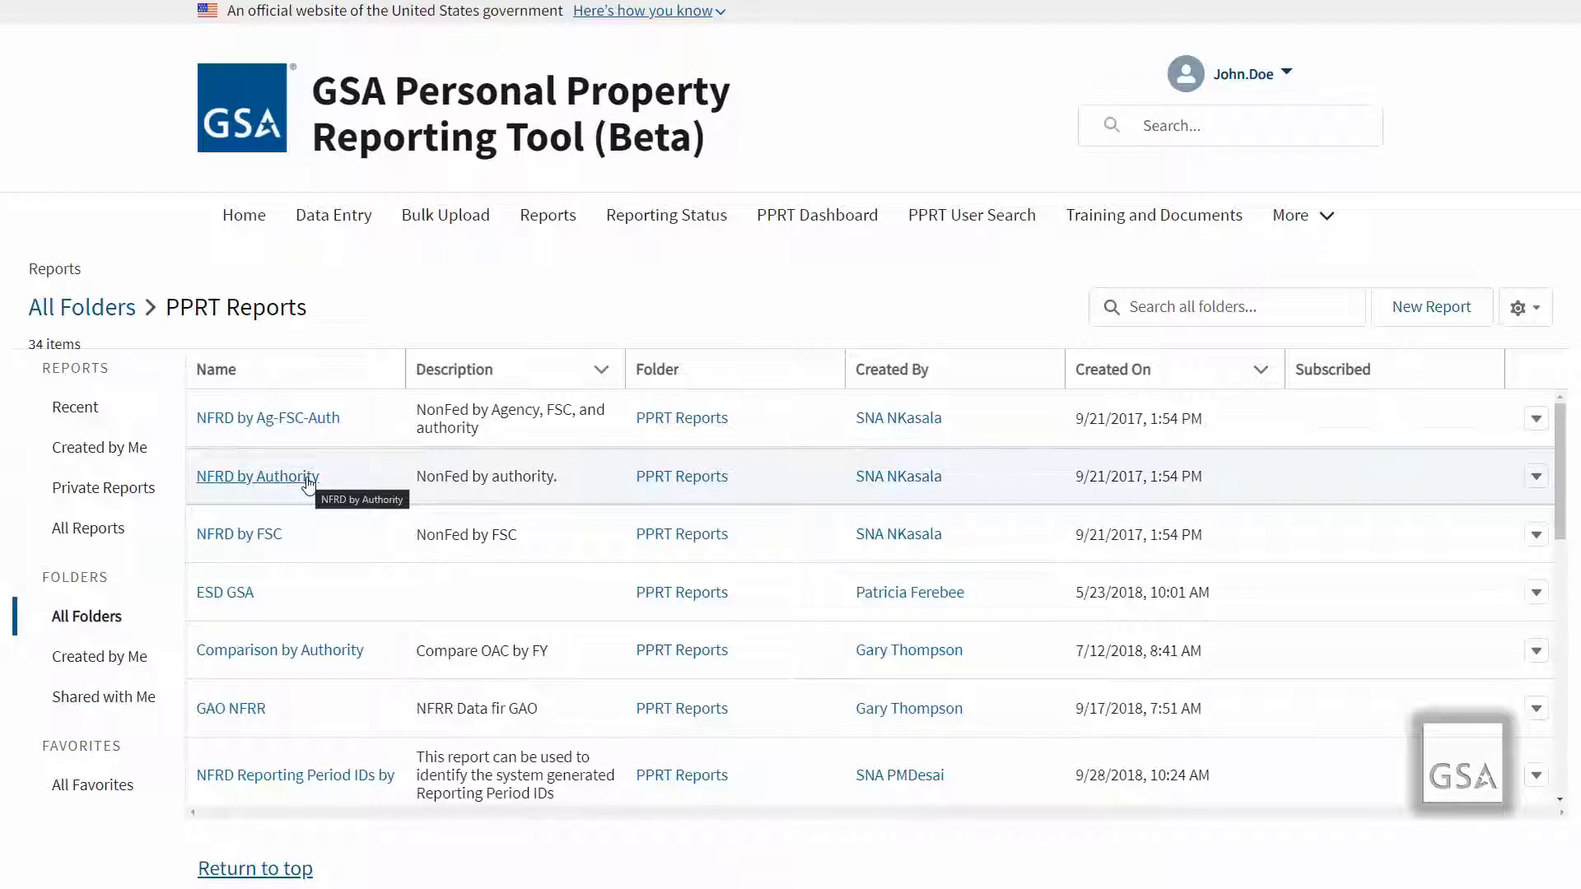
pyautogui.click(307, 481)
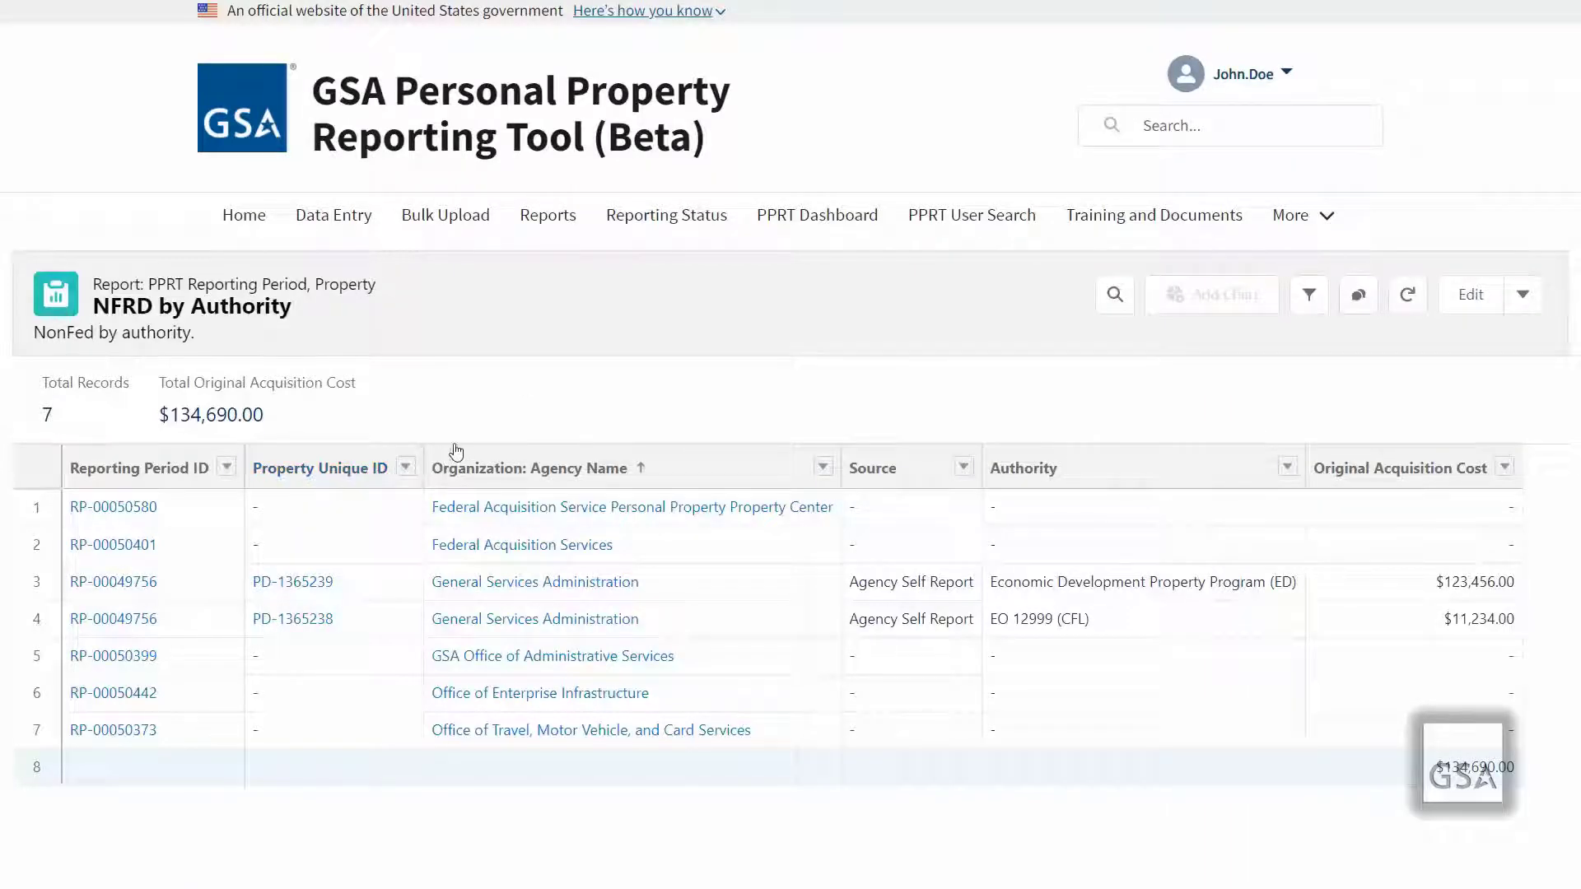
pyautogui.click(553, 224)
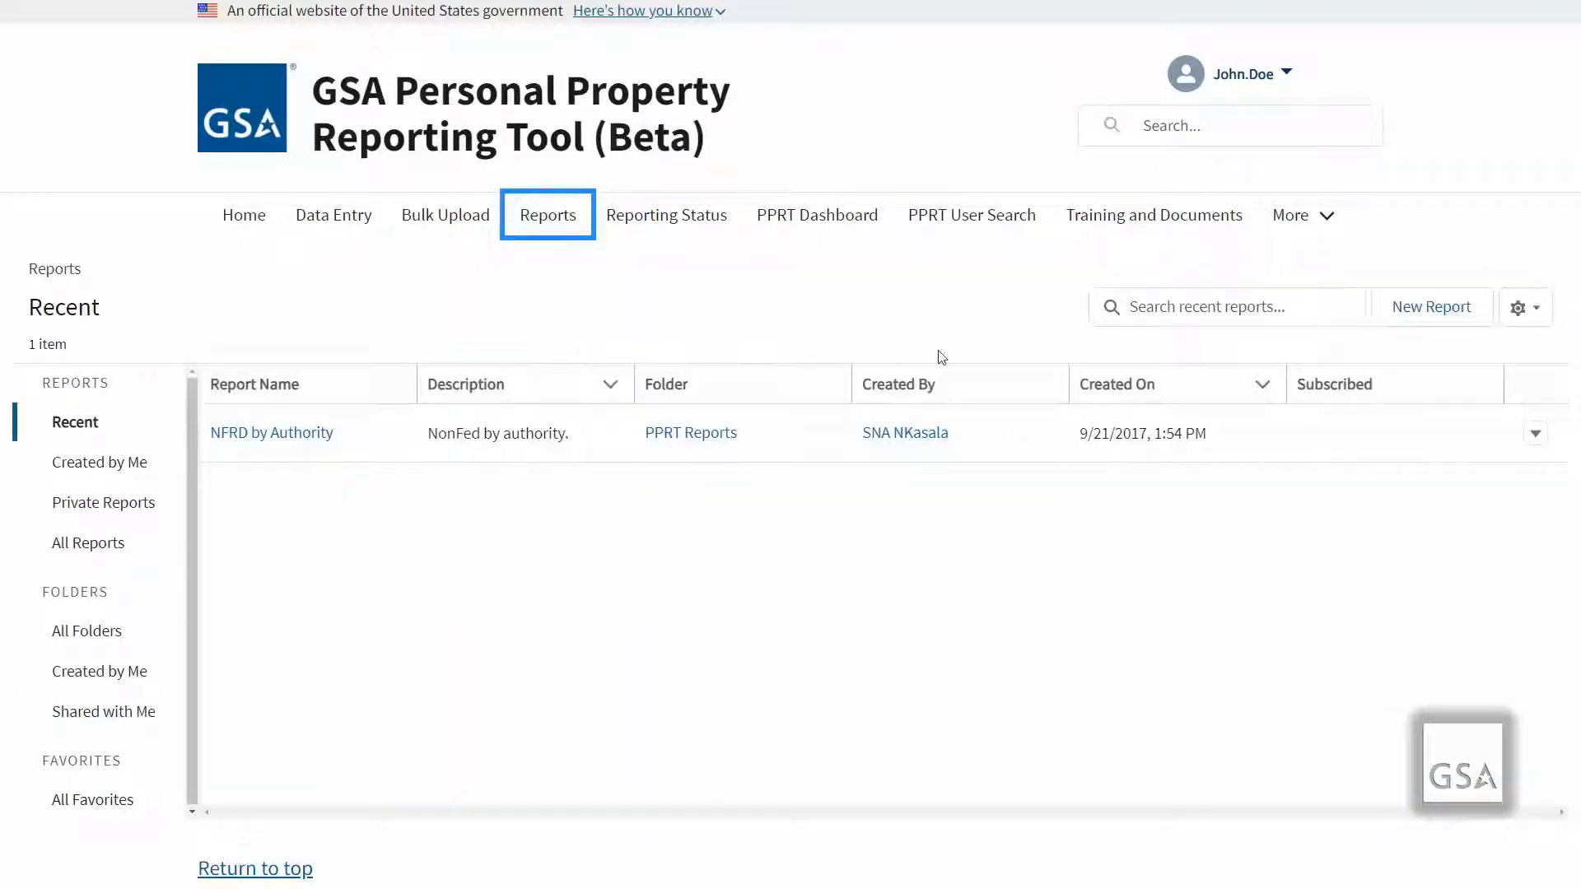
# - Create a new report of type PPRT Reporting Period, Property
pyautogui.click(1435, 309)
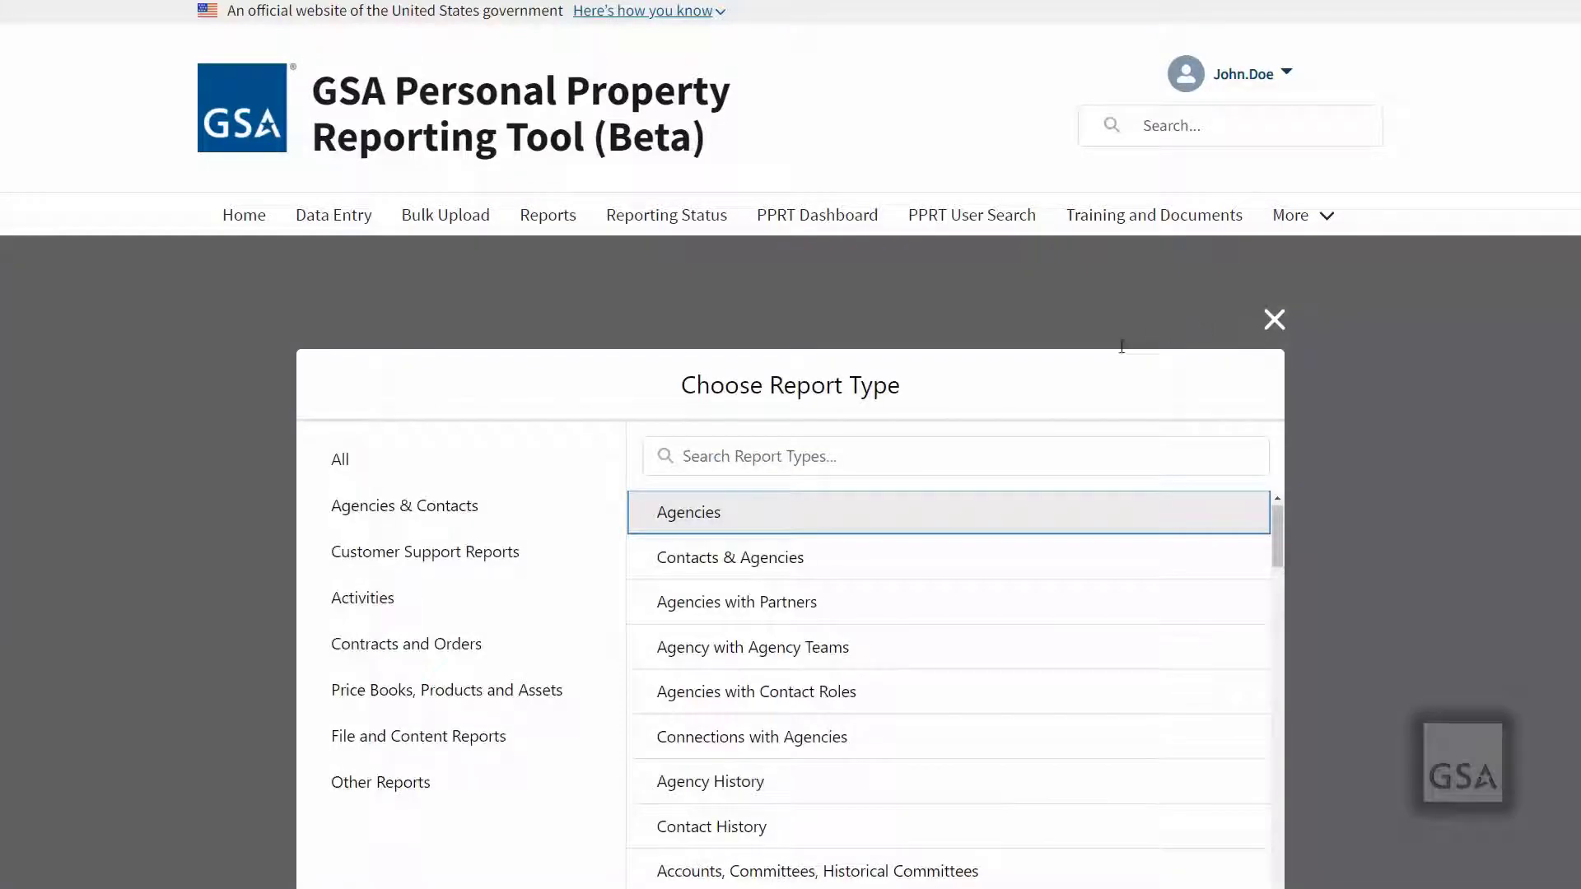
pyautogui.click(993, 459)
pyautogui.write('Property')
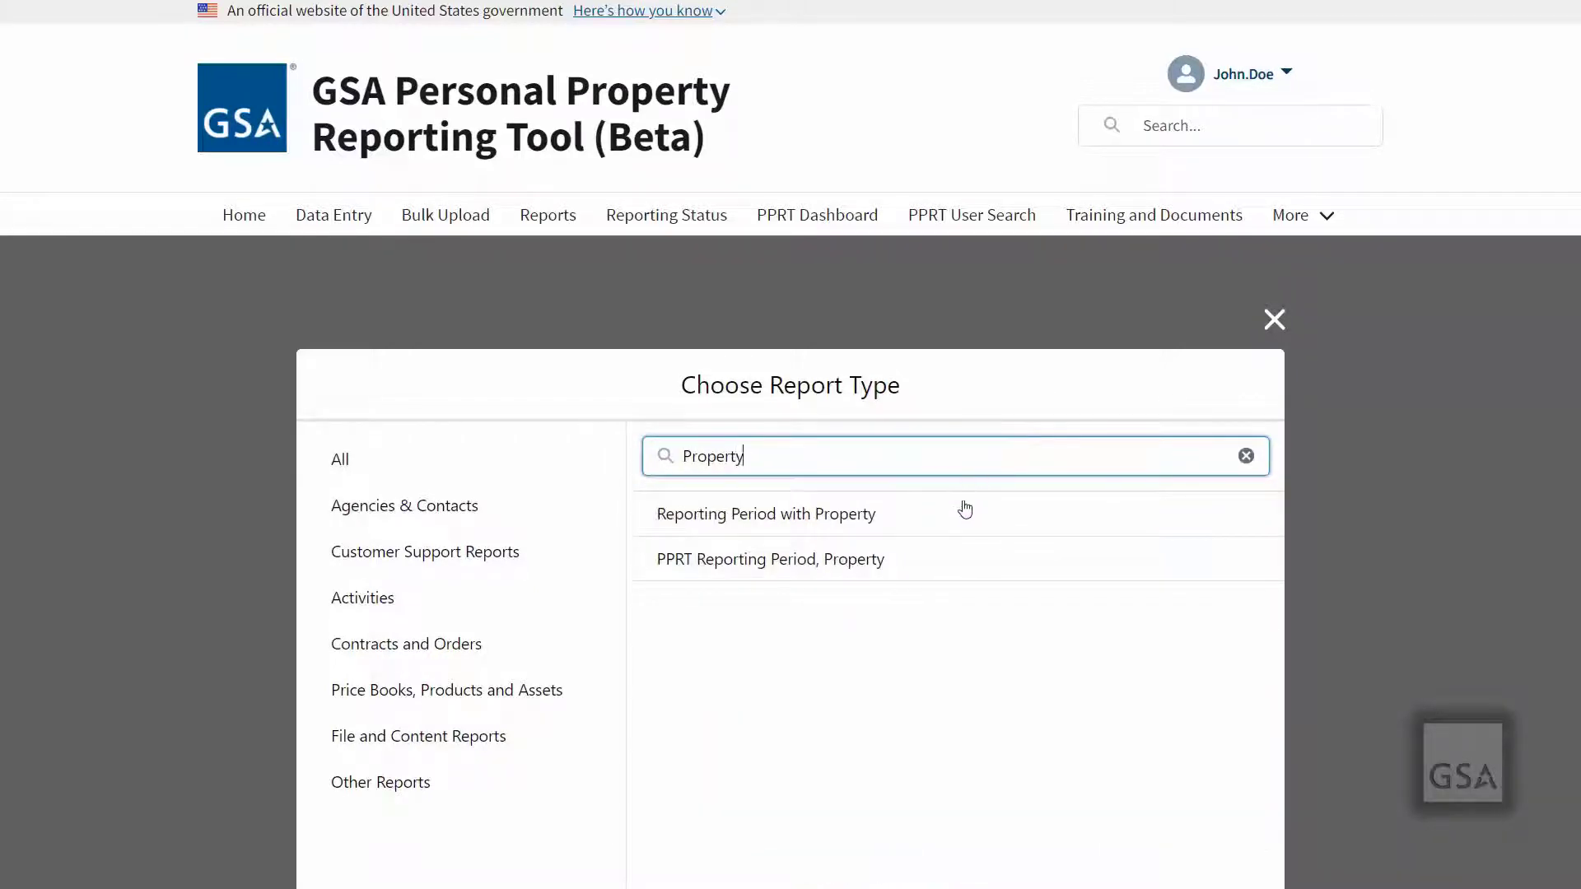
pyautogui.click(959, 561)
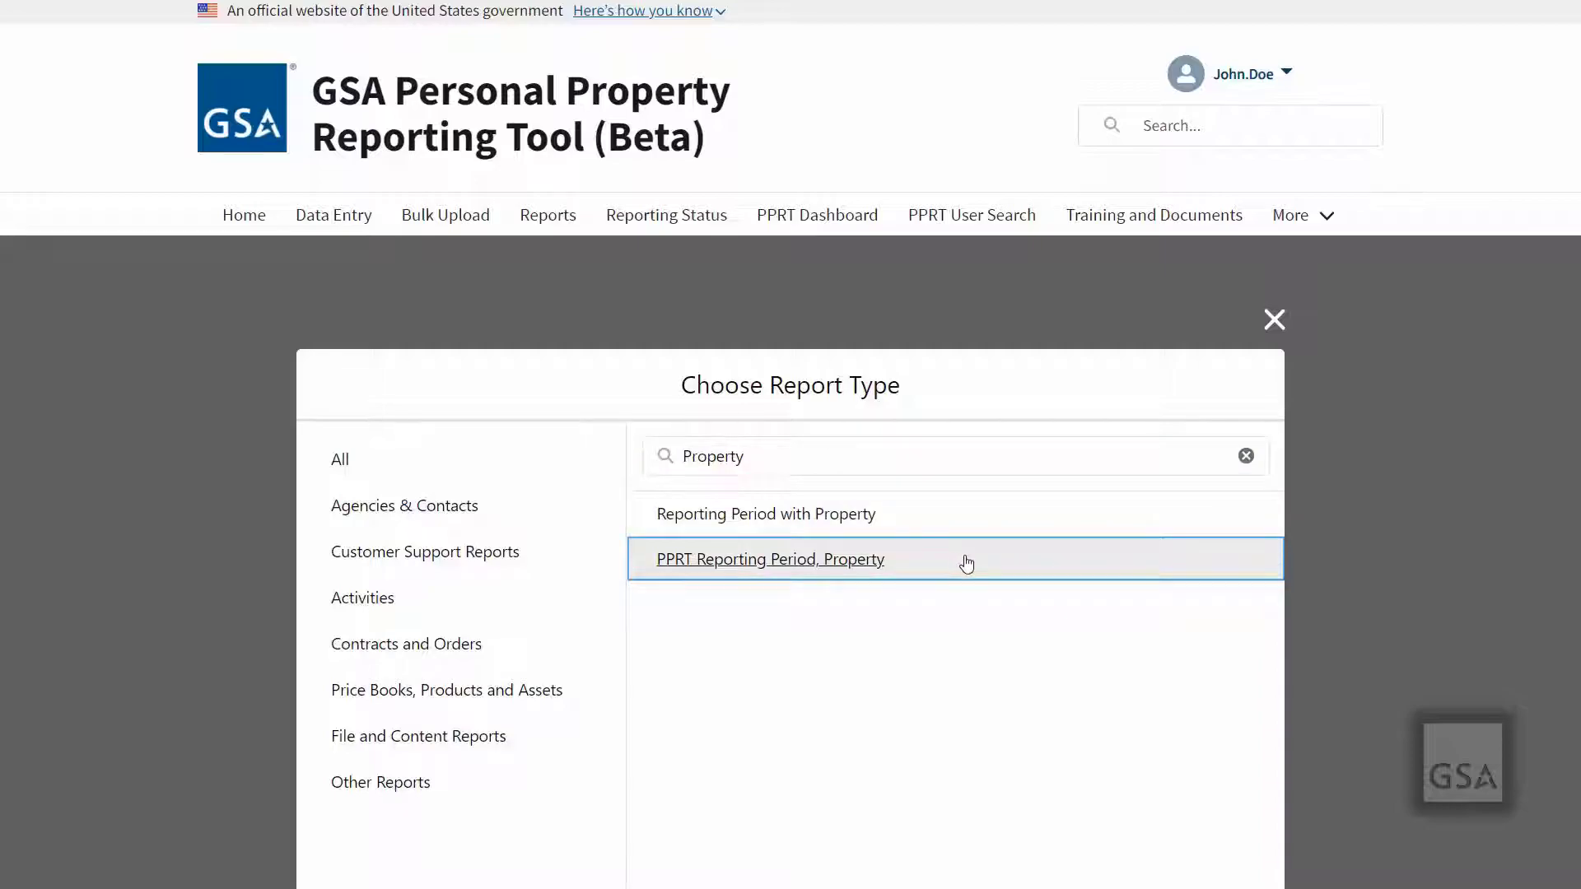
pyautogui.scroll(-3, 960, 560)
pyautogui.click(1212, 811)
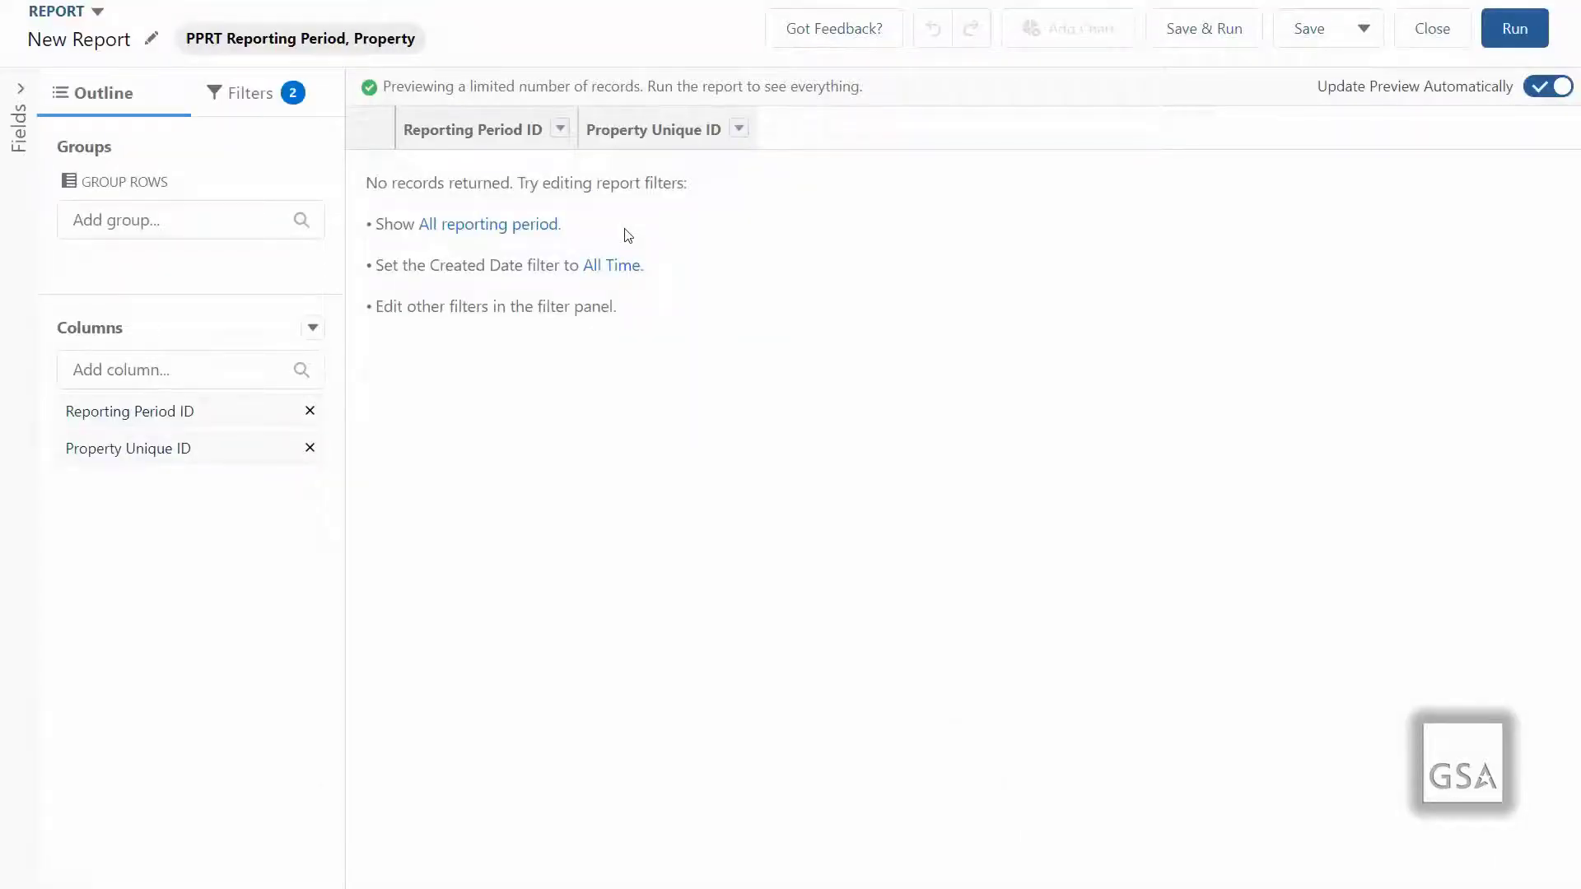
# - Add Agency Data Status and Organization Data Status columns, placing Agency Data Status third
pyautogui.click(15, 298)
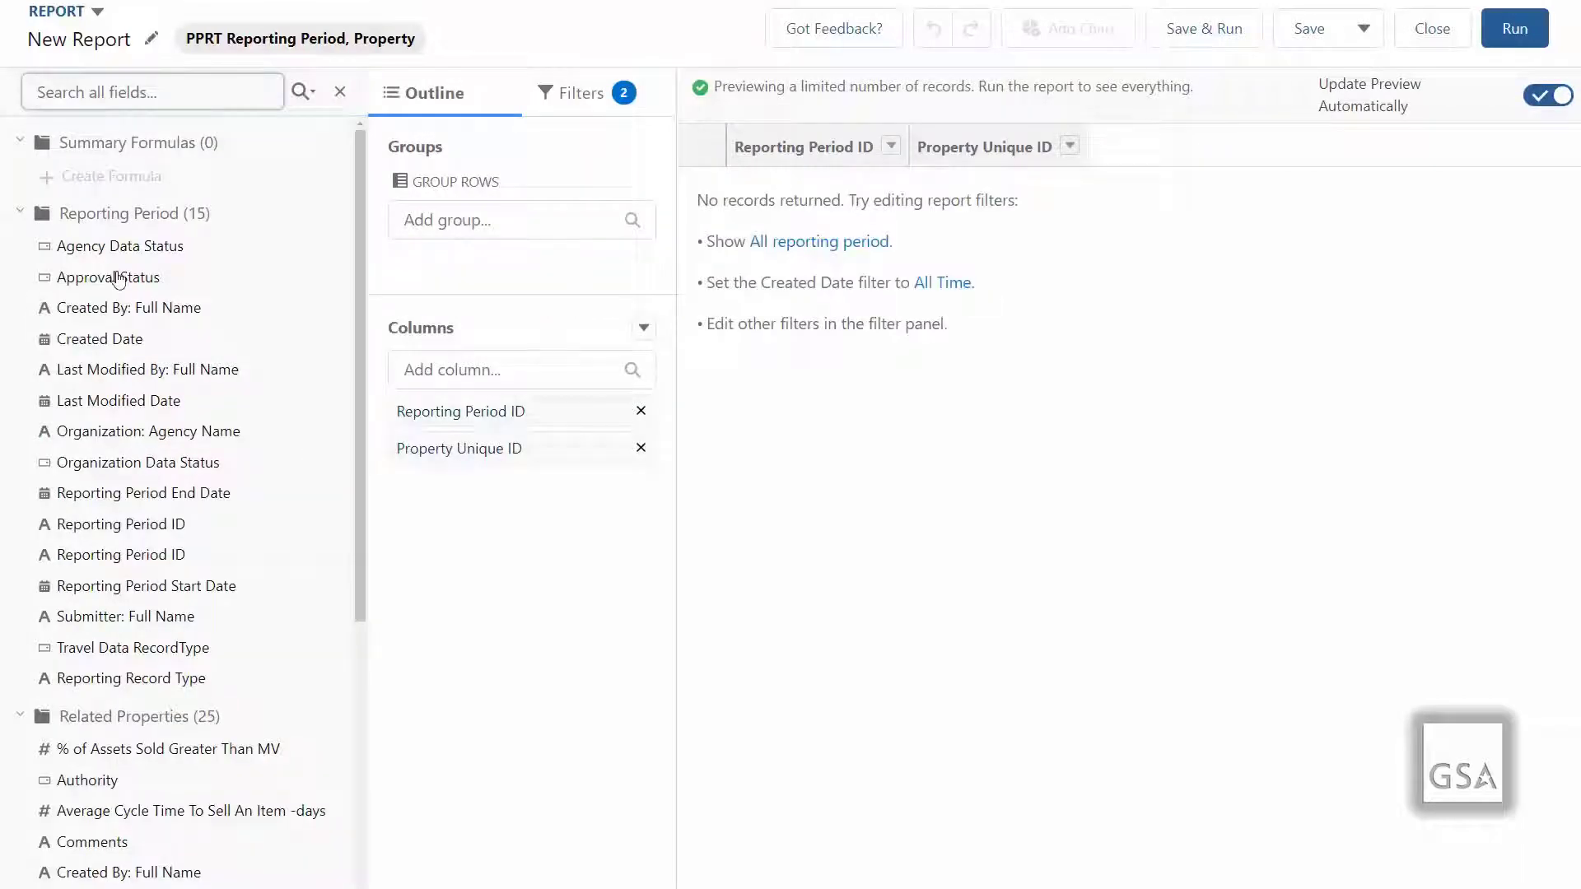
pyautogui.doubleClick(124, 246)
pyautogui.click(486, 372)
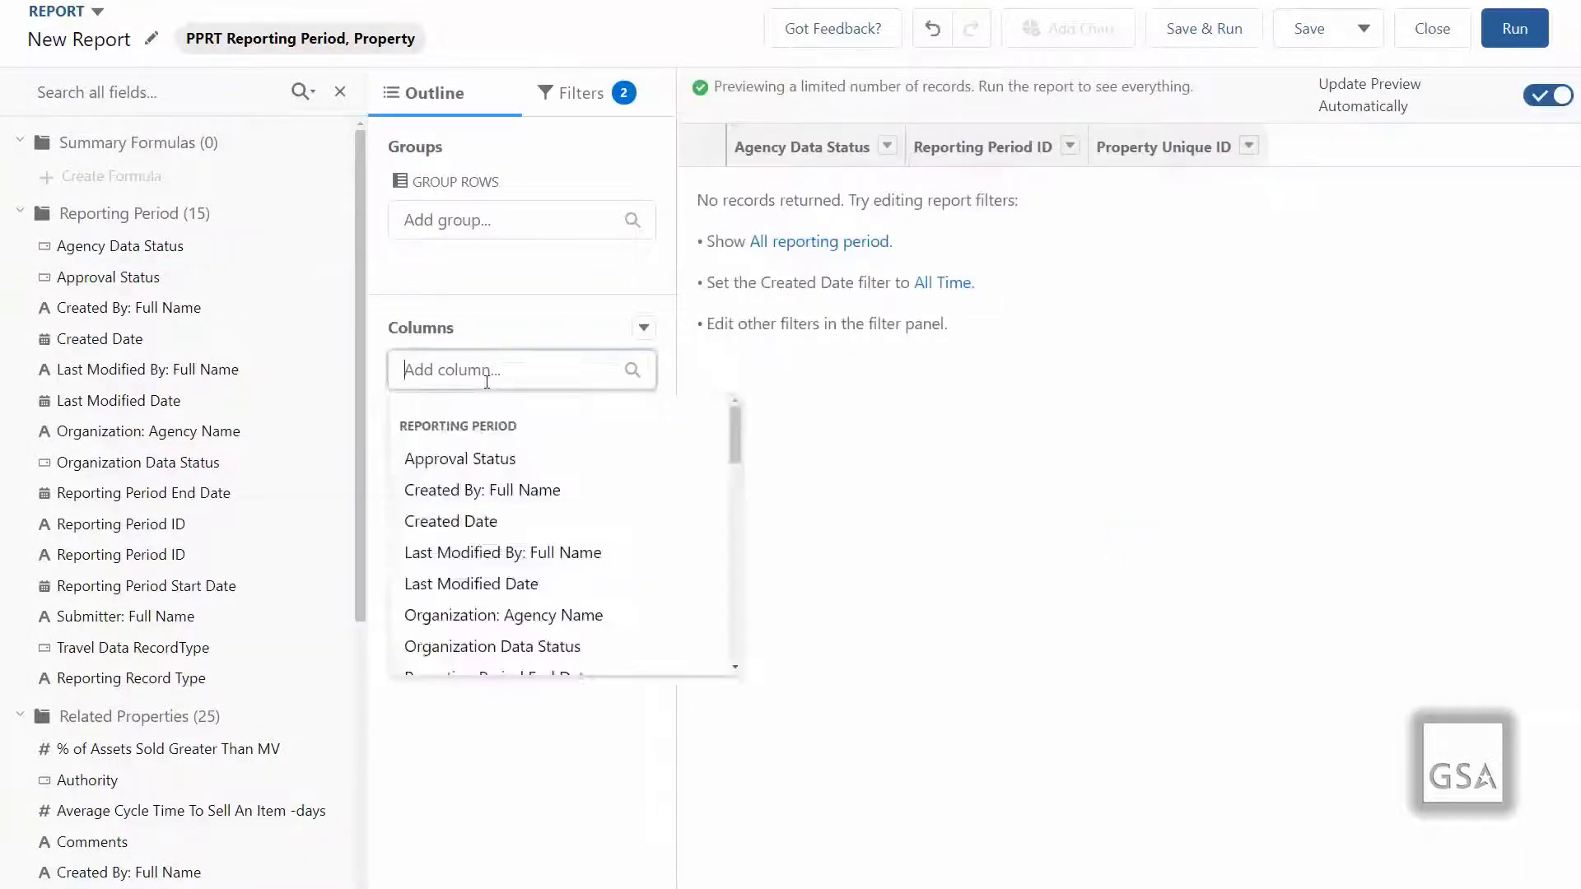
pyautogui.write('organ')
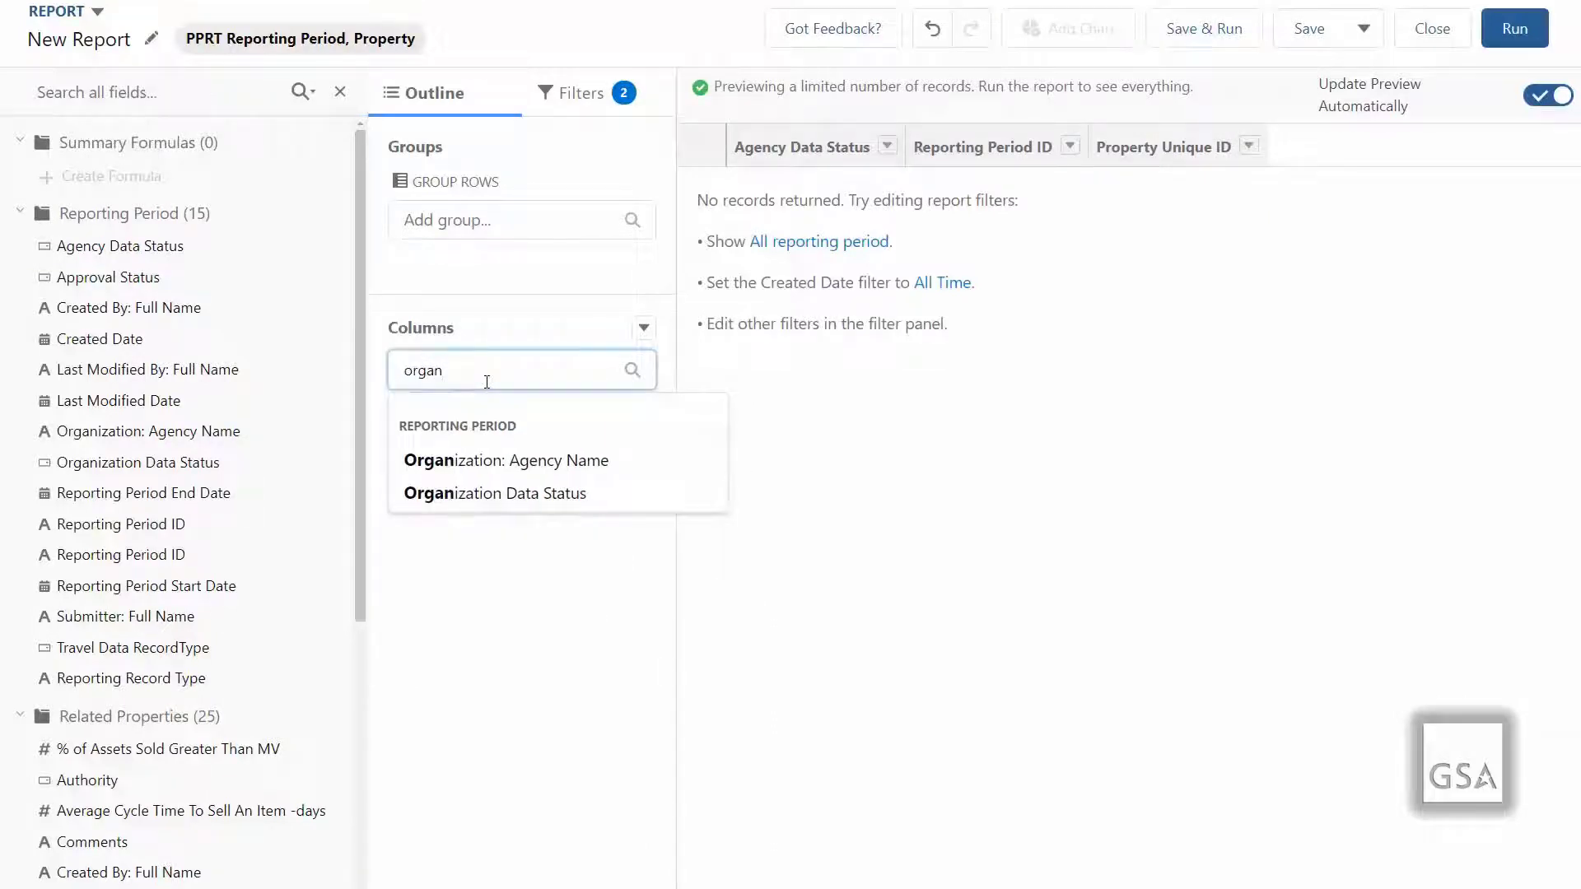
pyautogui.click(510, 496)
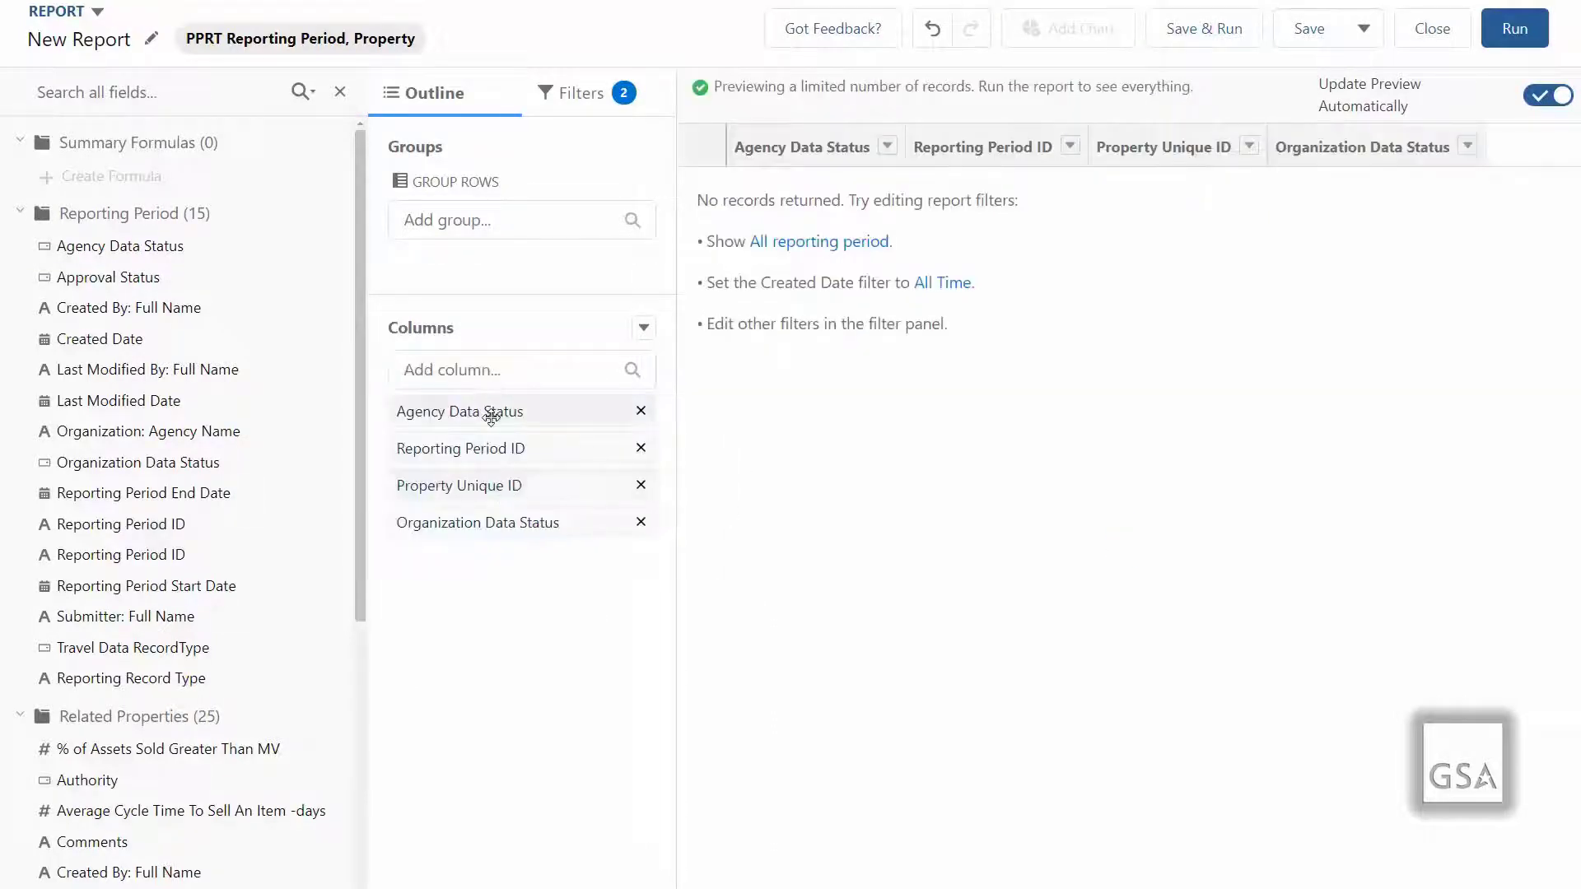
pyautogui.moveTo(492, 418); pyautogui.dragTo(491, 476)
# - Group rows by Created By: Full Name and add Agency Name and Submitter: Full Name columns
pyautogui.click(511, 224)
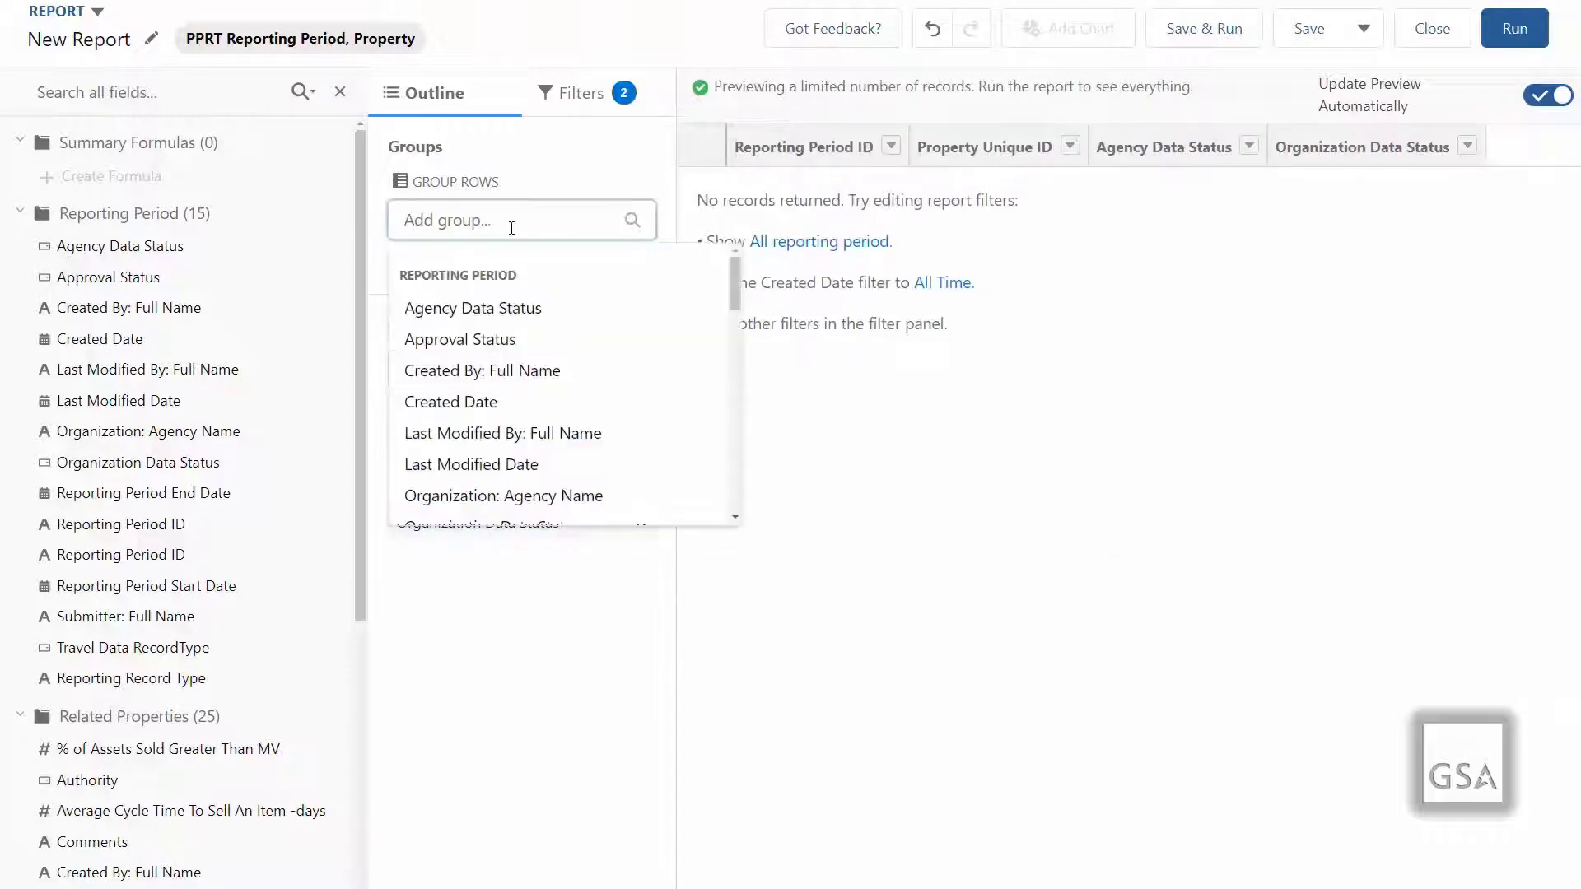
pyautogui.write('name')
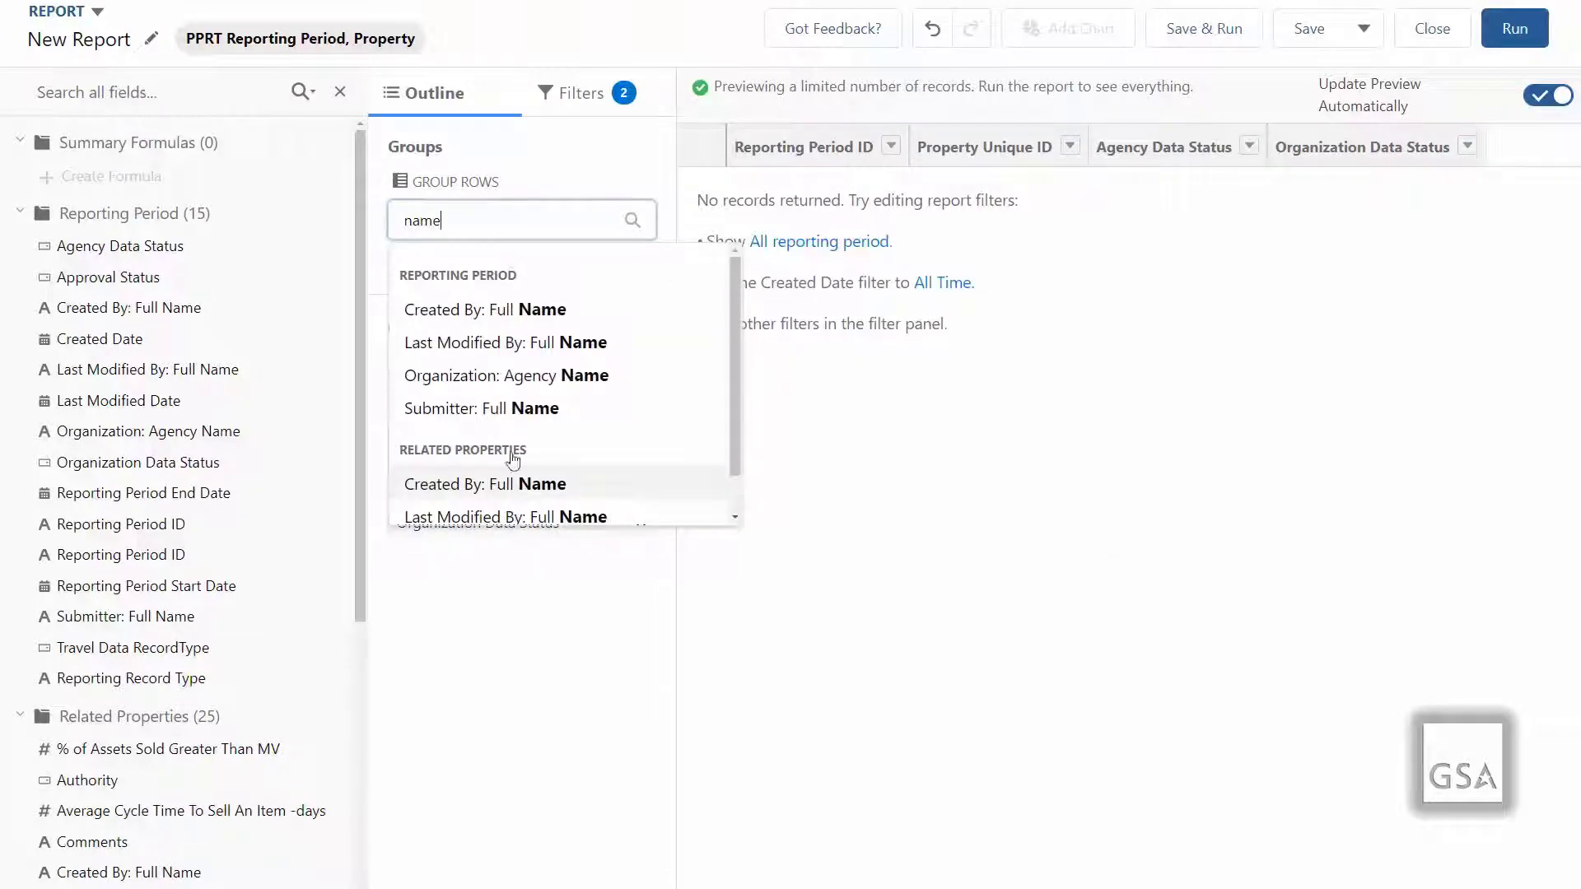
pyautogui.click(512, 486)
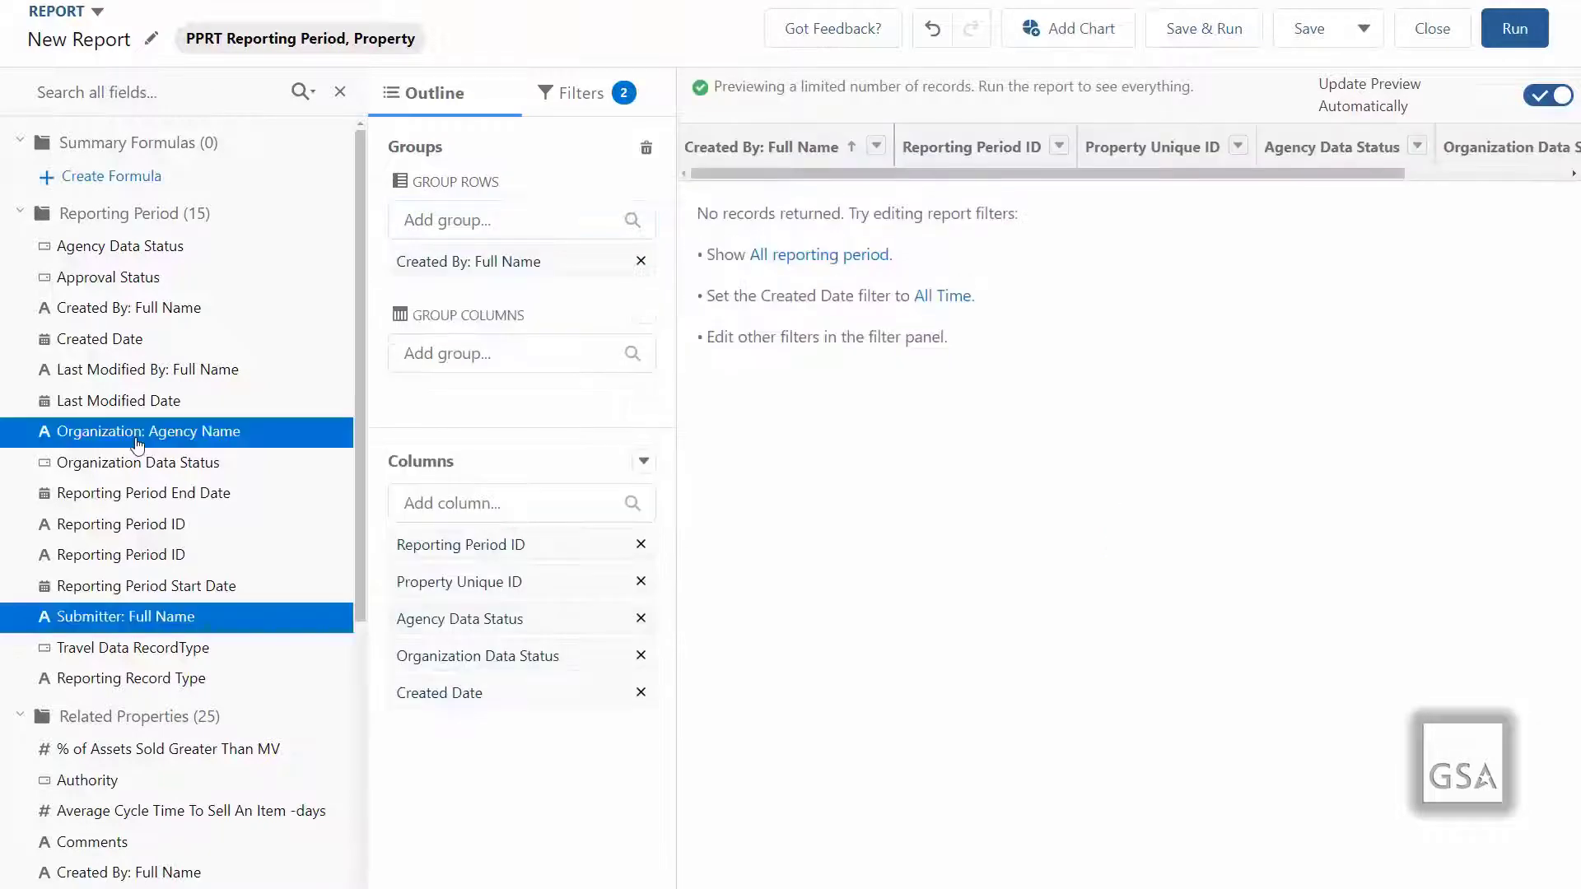
pyautogui.moveTo(138, 445); pyautogui.dragTo(477, 543)
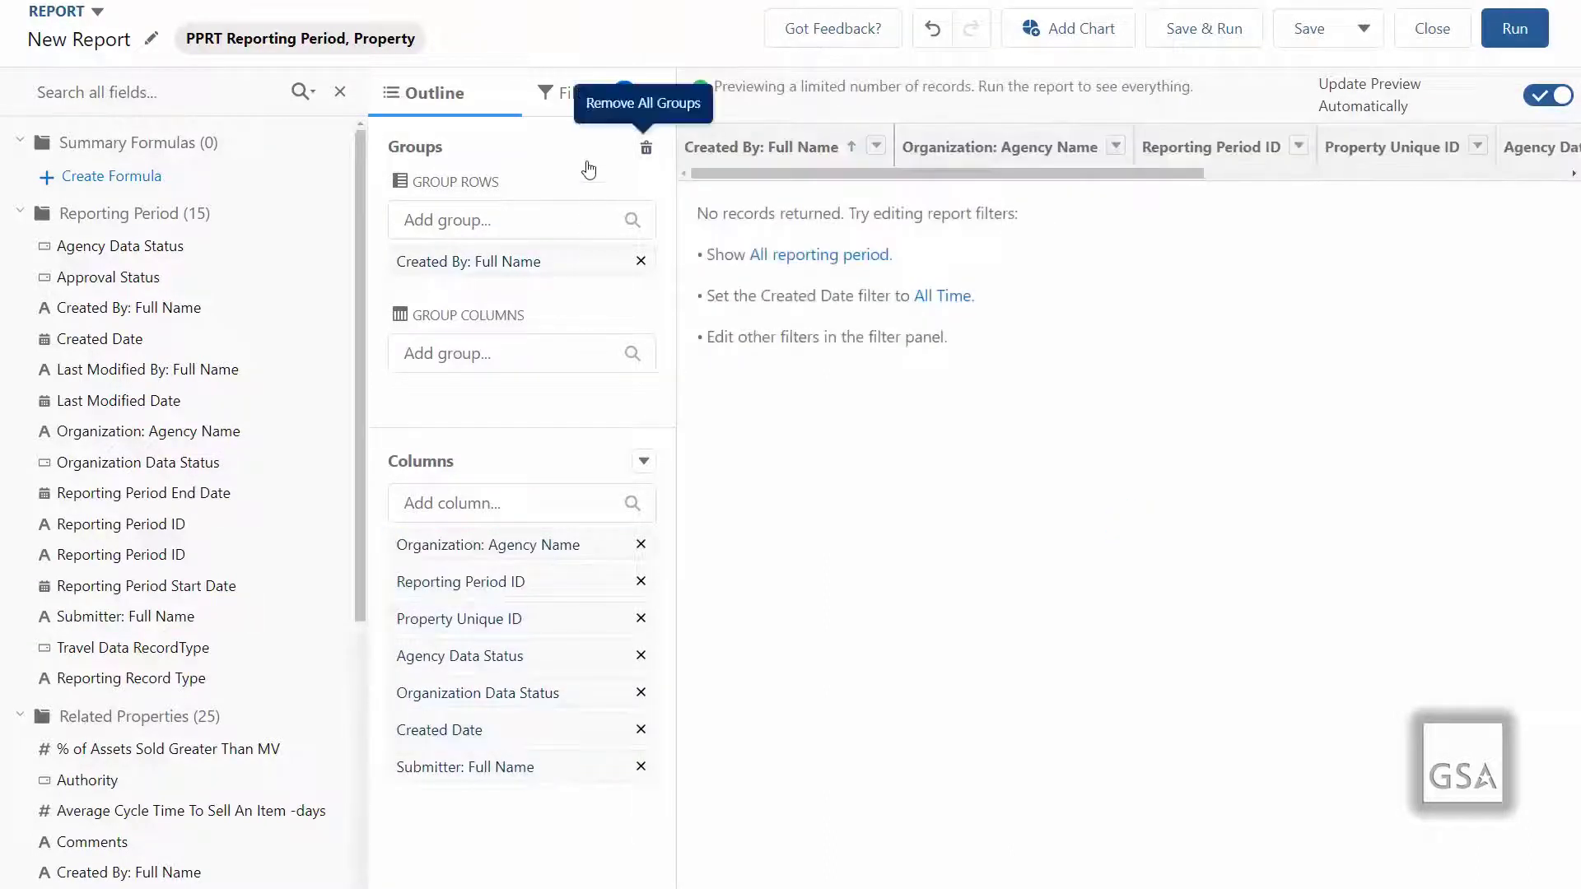
pyautogui.click(583, 92)
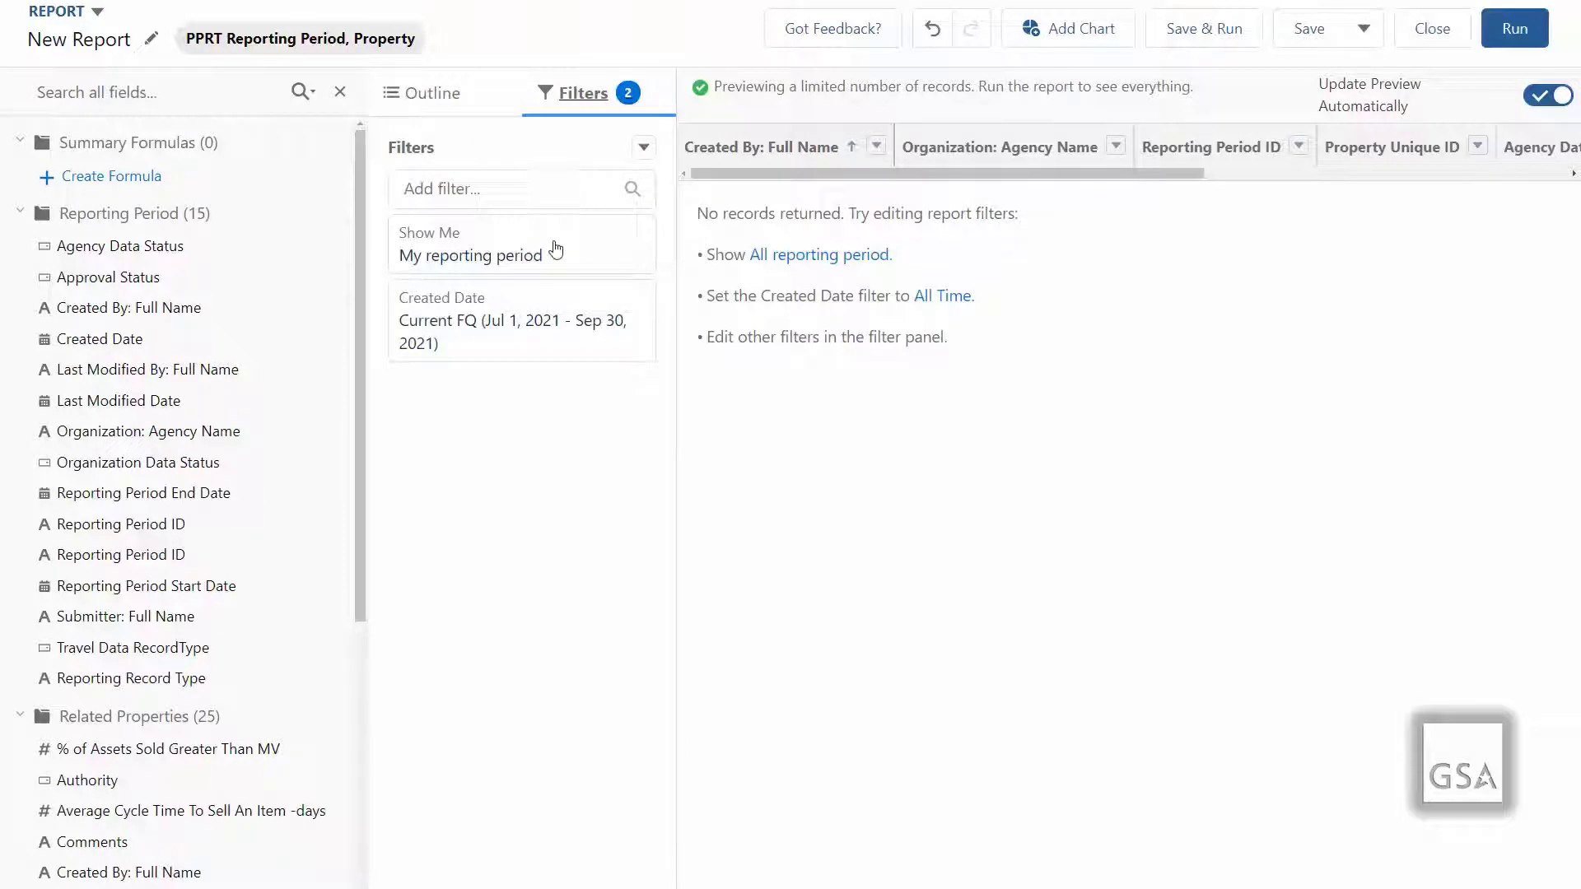
# - Filter the report to Created By: Full Name equal to the current user's name
pyautogui.click(528, 196)
pyautogui.write('created')
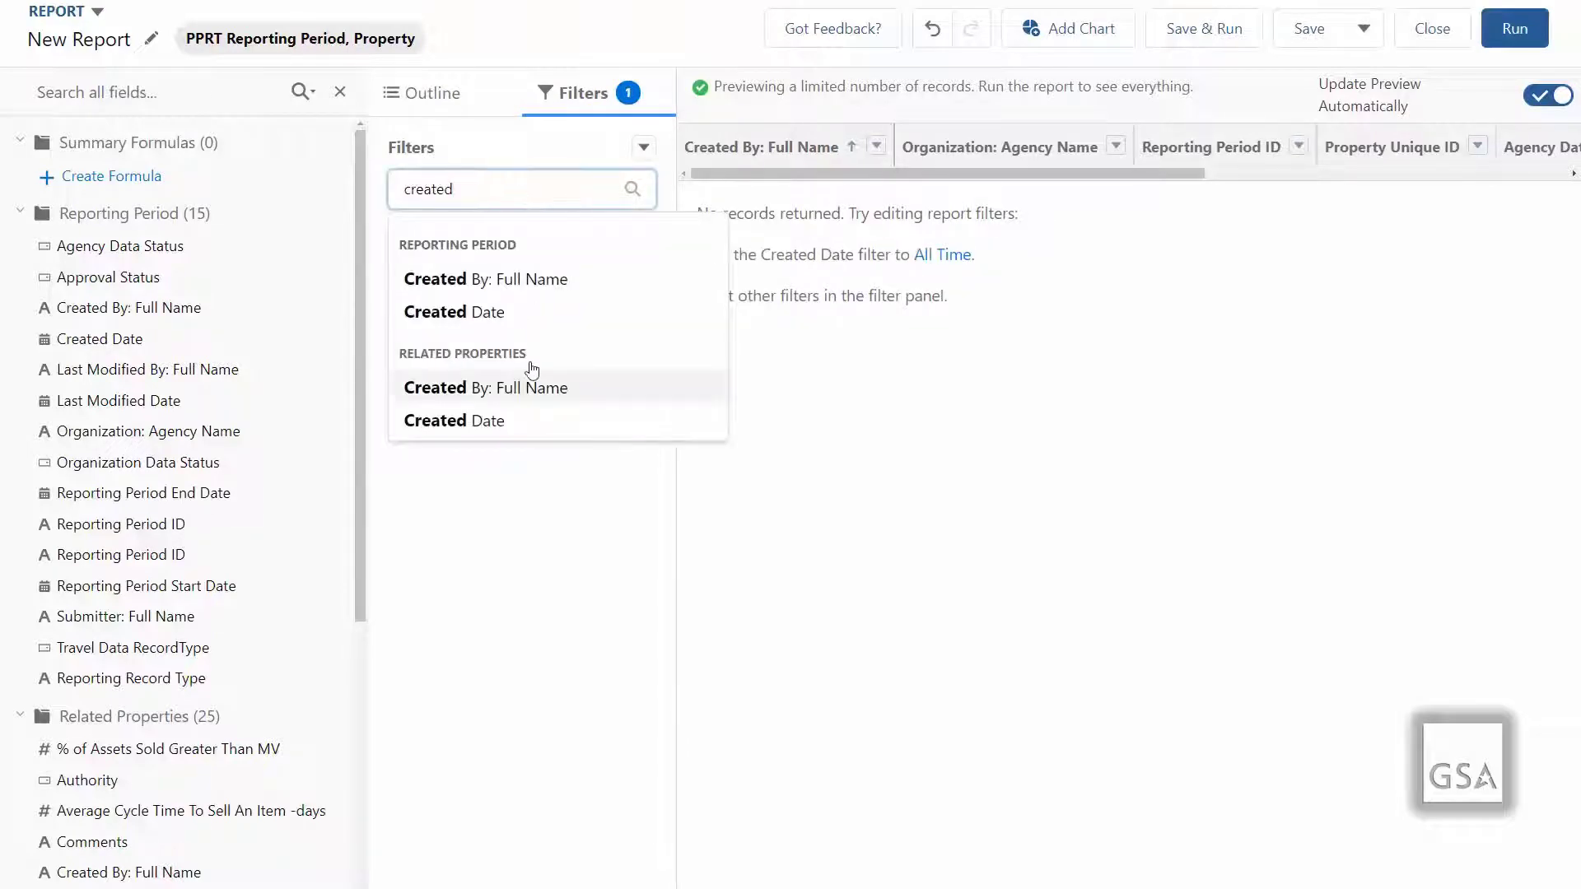
pyautogui.click(530, 387)
pyautogui.click(719, 417)
pyautogui.write('John Doe')
pyautogui.click(1050, 478)
# - Set the Created Date range to Current FY and rename the report 'Training Report'
pyautogui.click(576, 323)
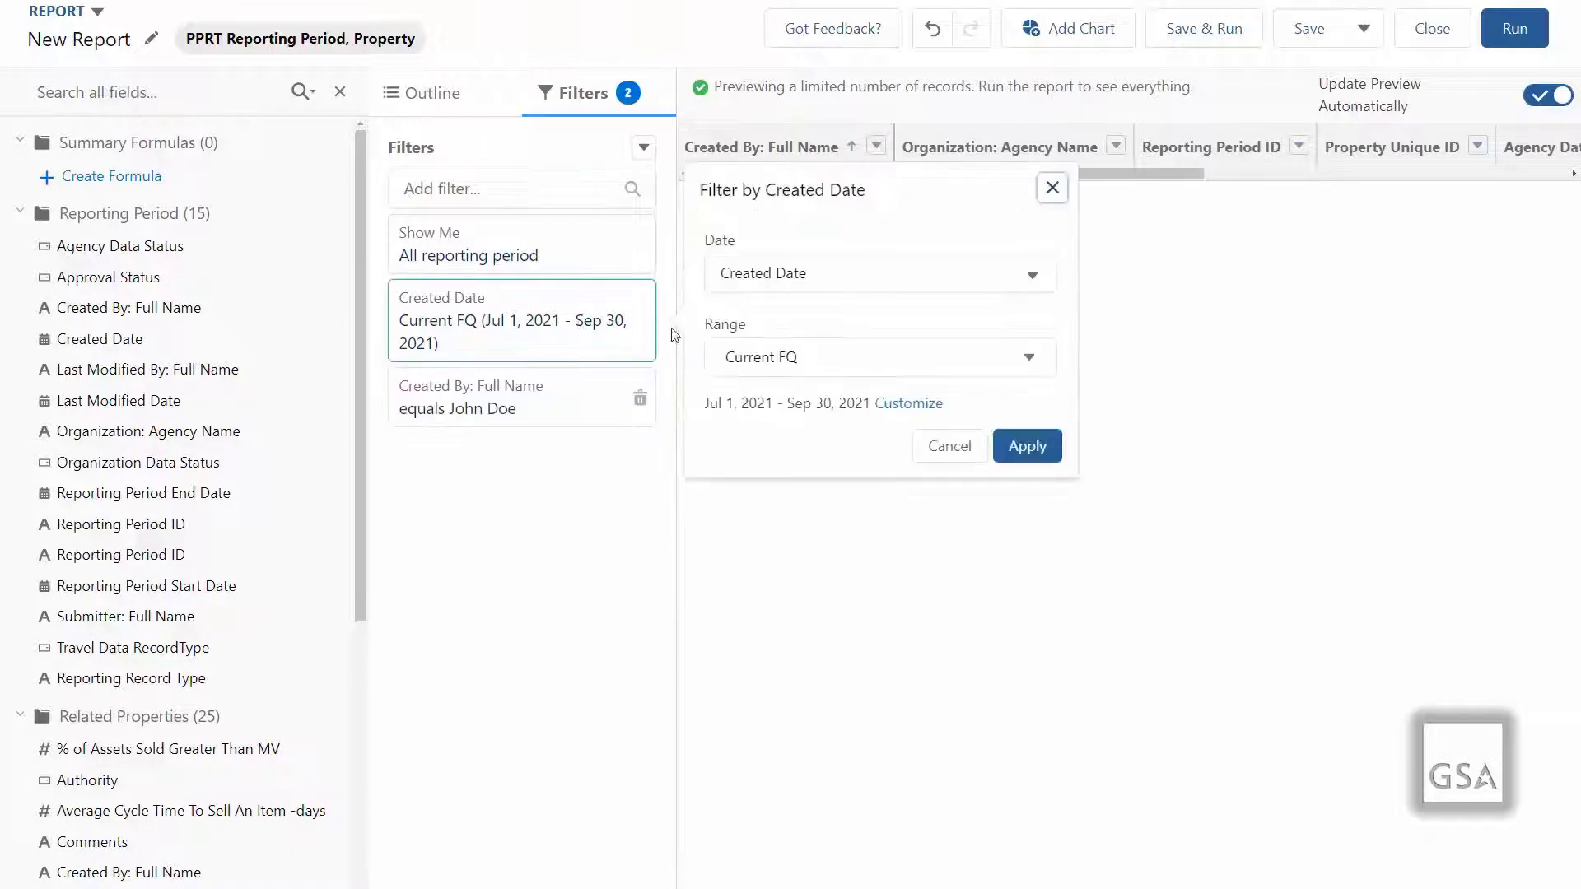
pyautogui.click(750, 358)
pyautogui.click(784, 547)
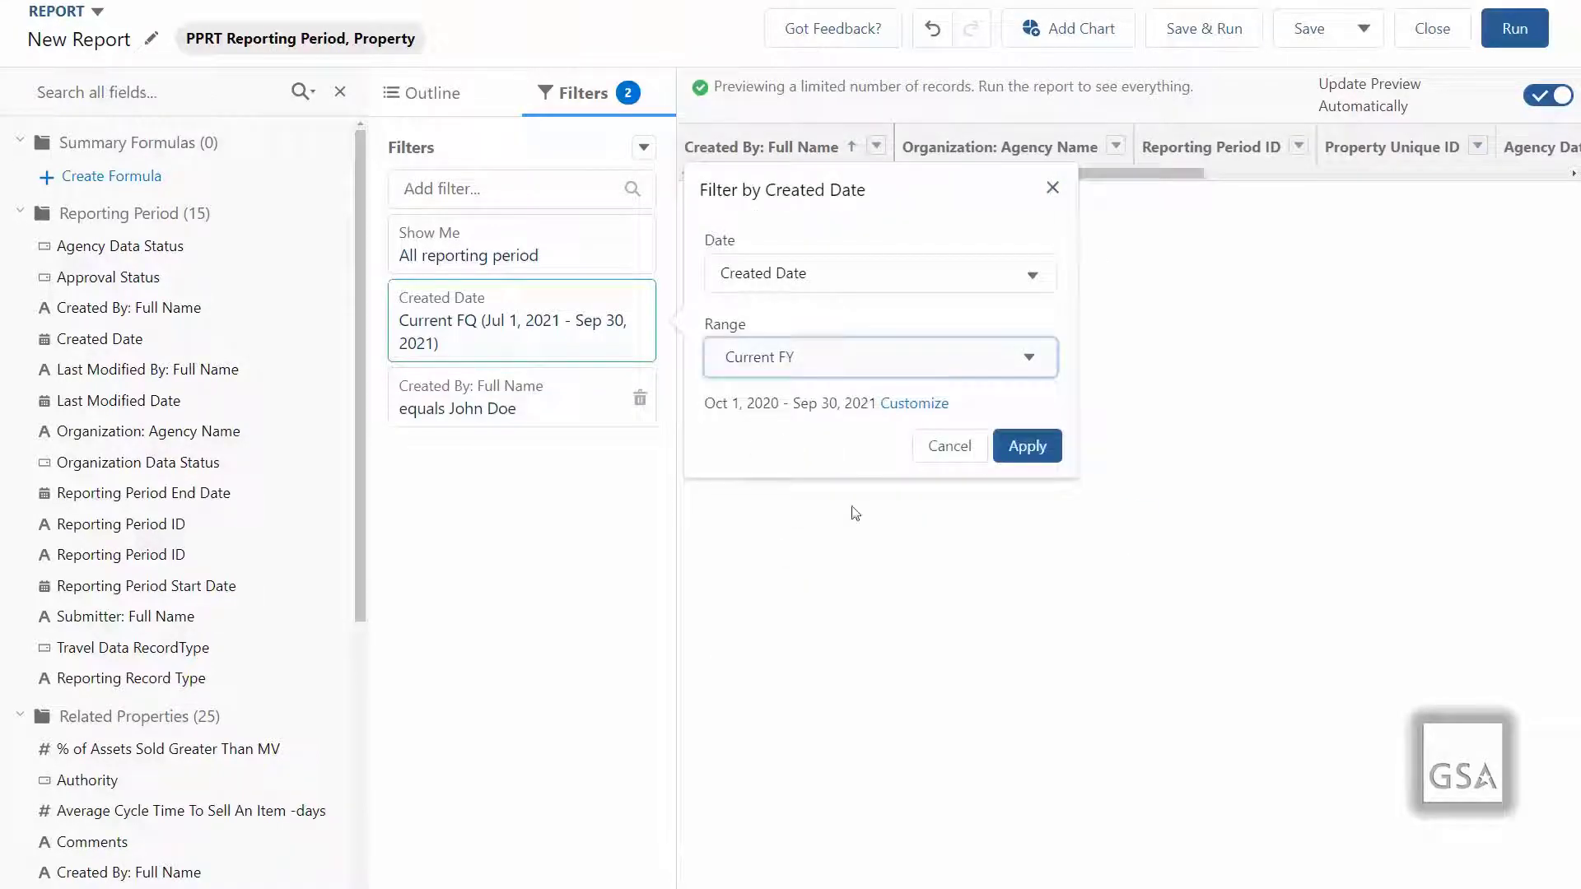
pyautogui.click(1027, 444)
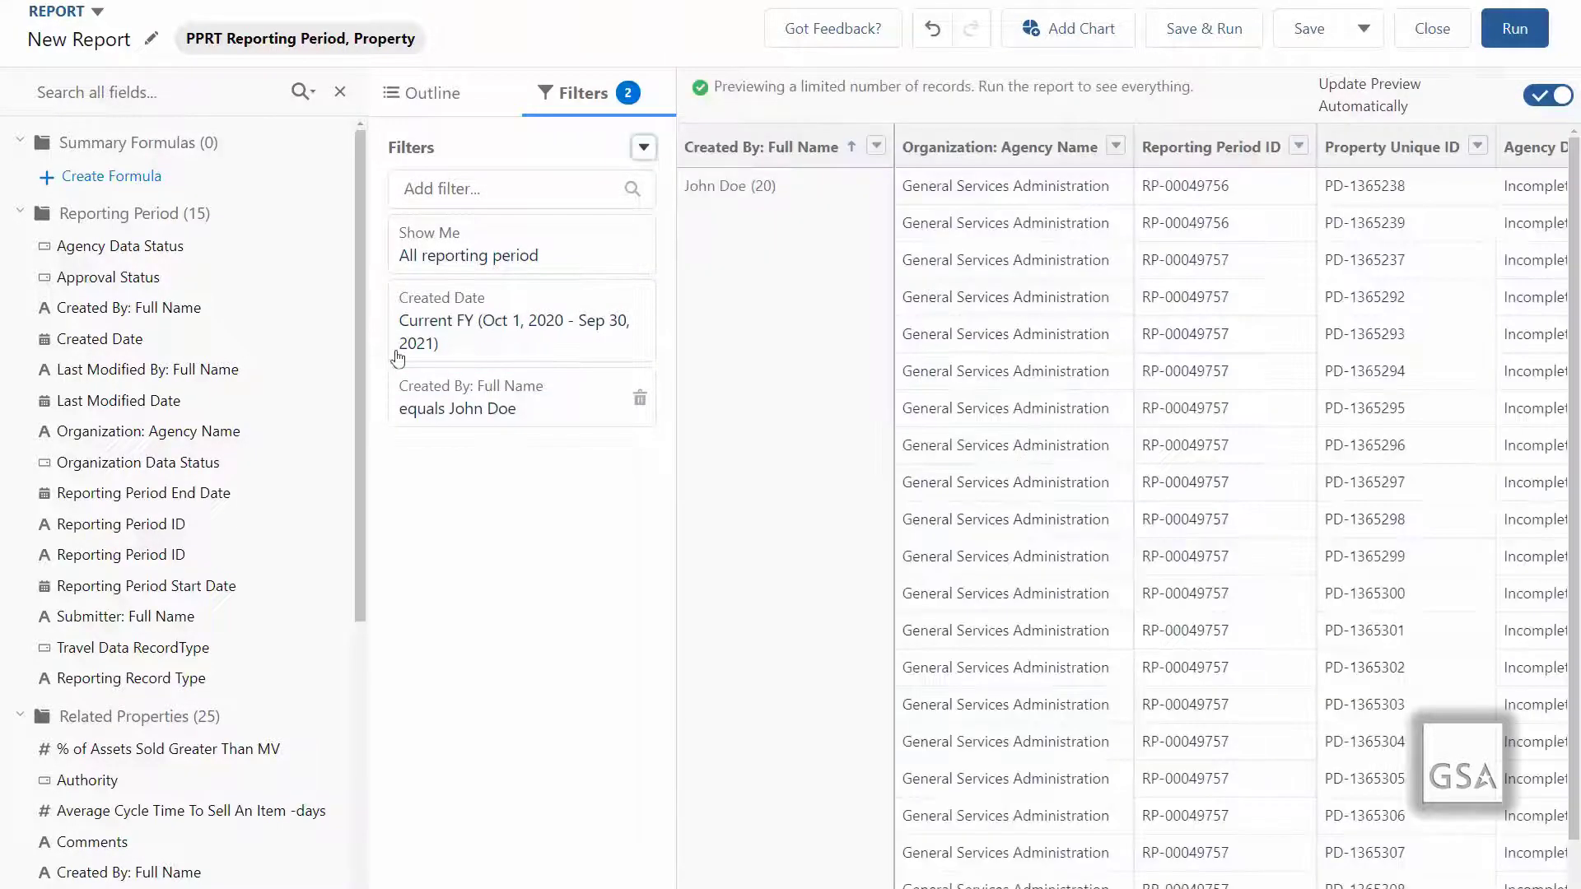
pyautogui.click(153, 39)
pyautogui.hotkey('ctrl', 'a')
pyautogui.write('Training Report')
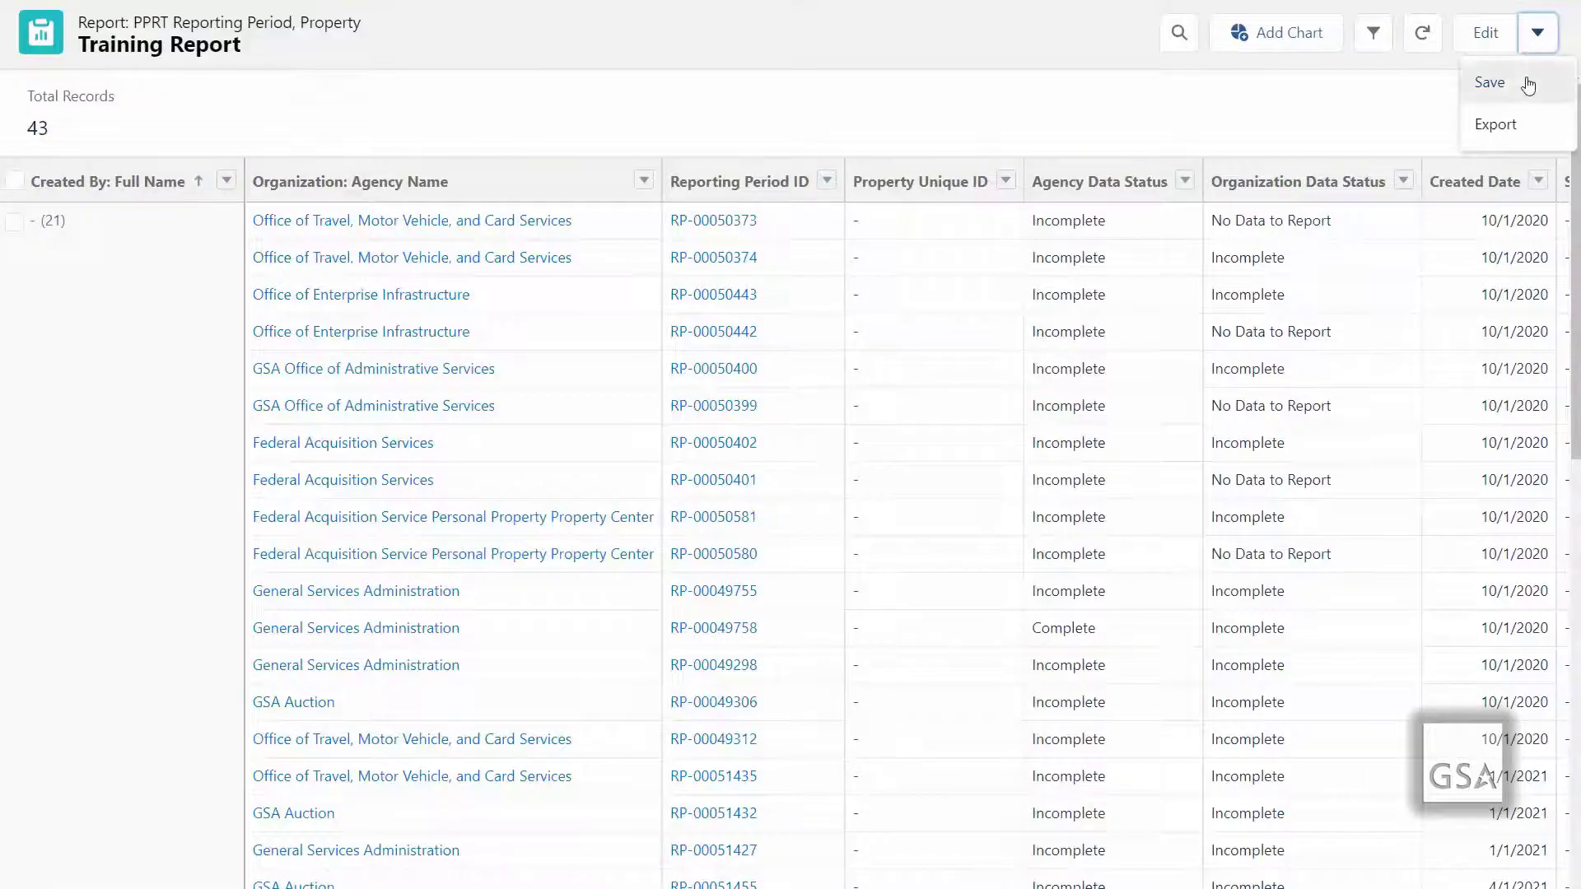
# - Save the Training Report to Private Reports and reopen it in the report builder
pyautogui.click(1490, 82)
pyautogui.click(815, 448)
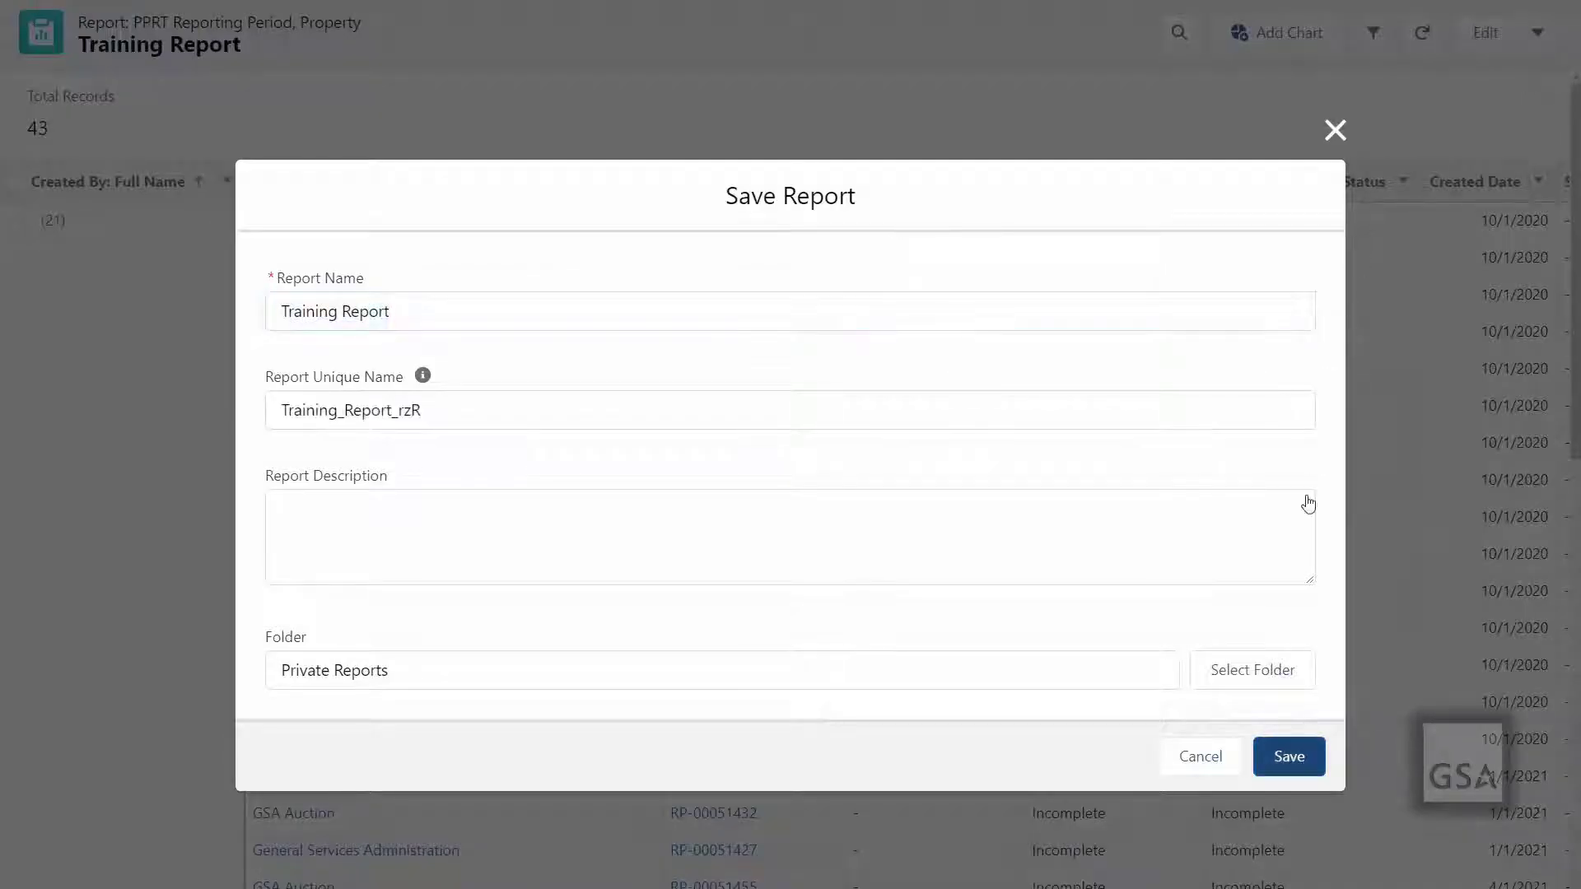
pyautogui.click(1293, 756)
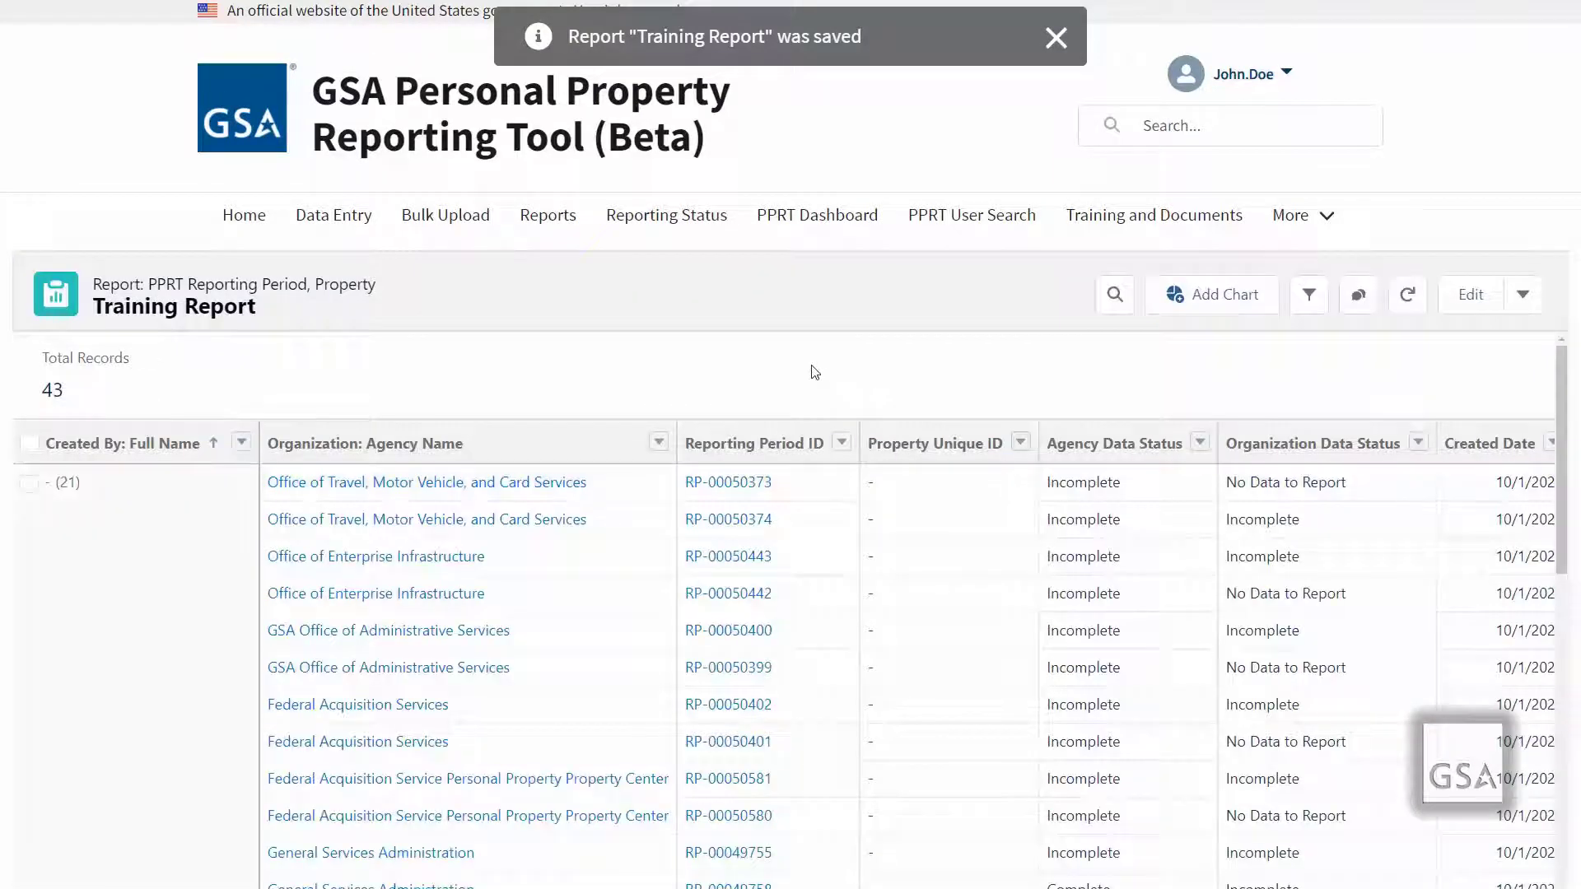
pyautogui.click(1464, 303)
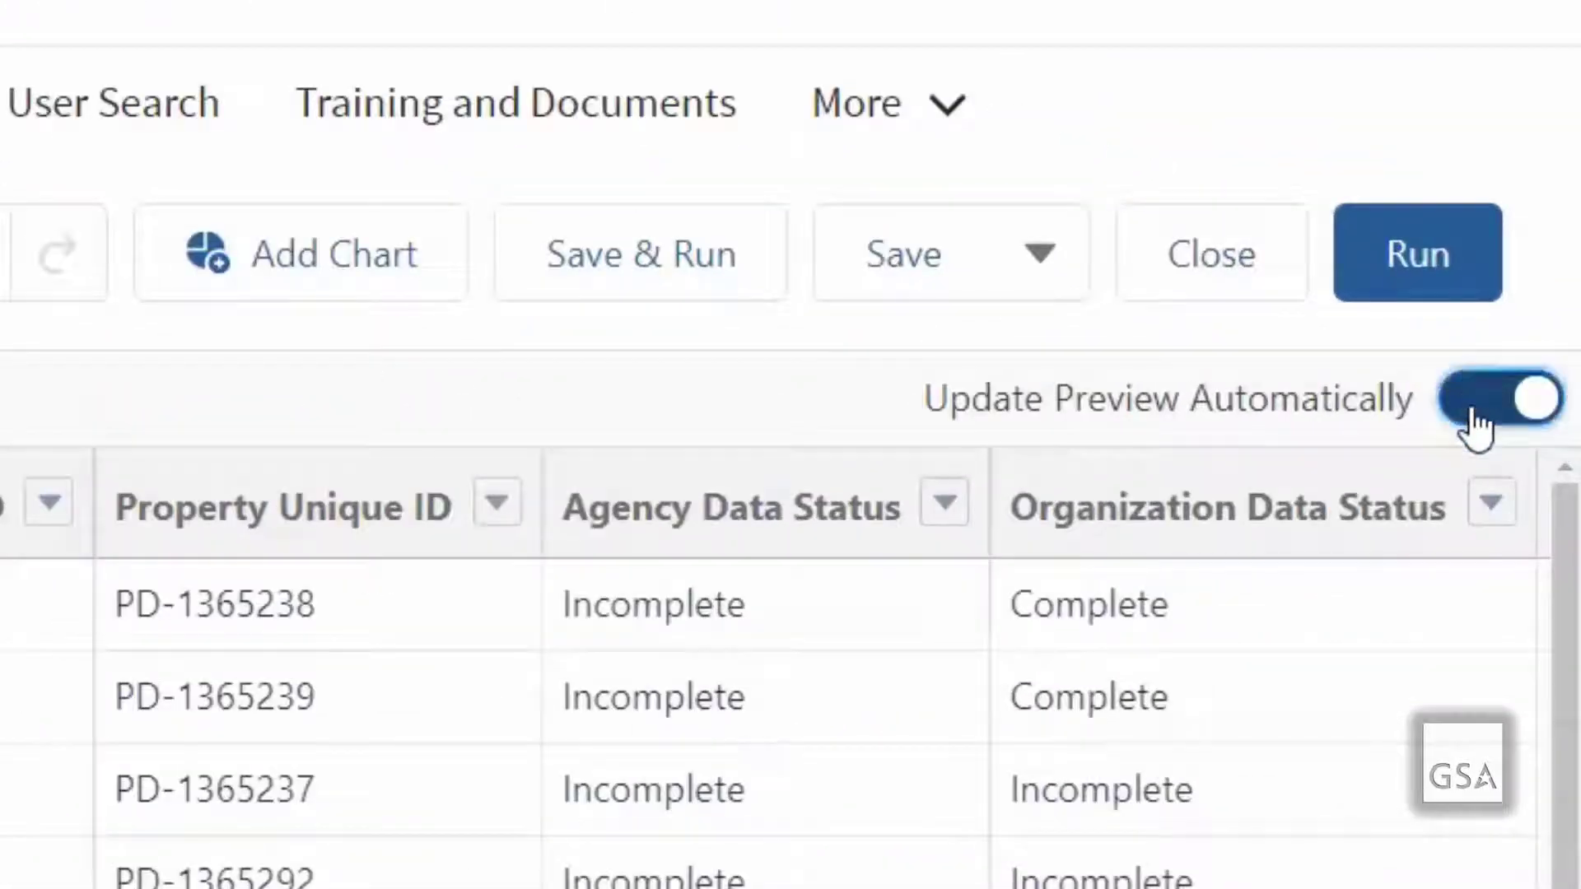
# - Turn off auto-preview, drop the Created By: Full Name grouping, refresh, and run the Training Report
pyautogui.click(1473, 426)
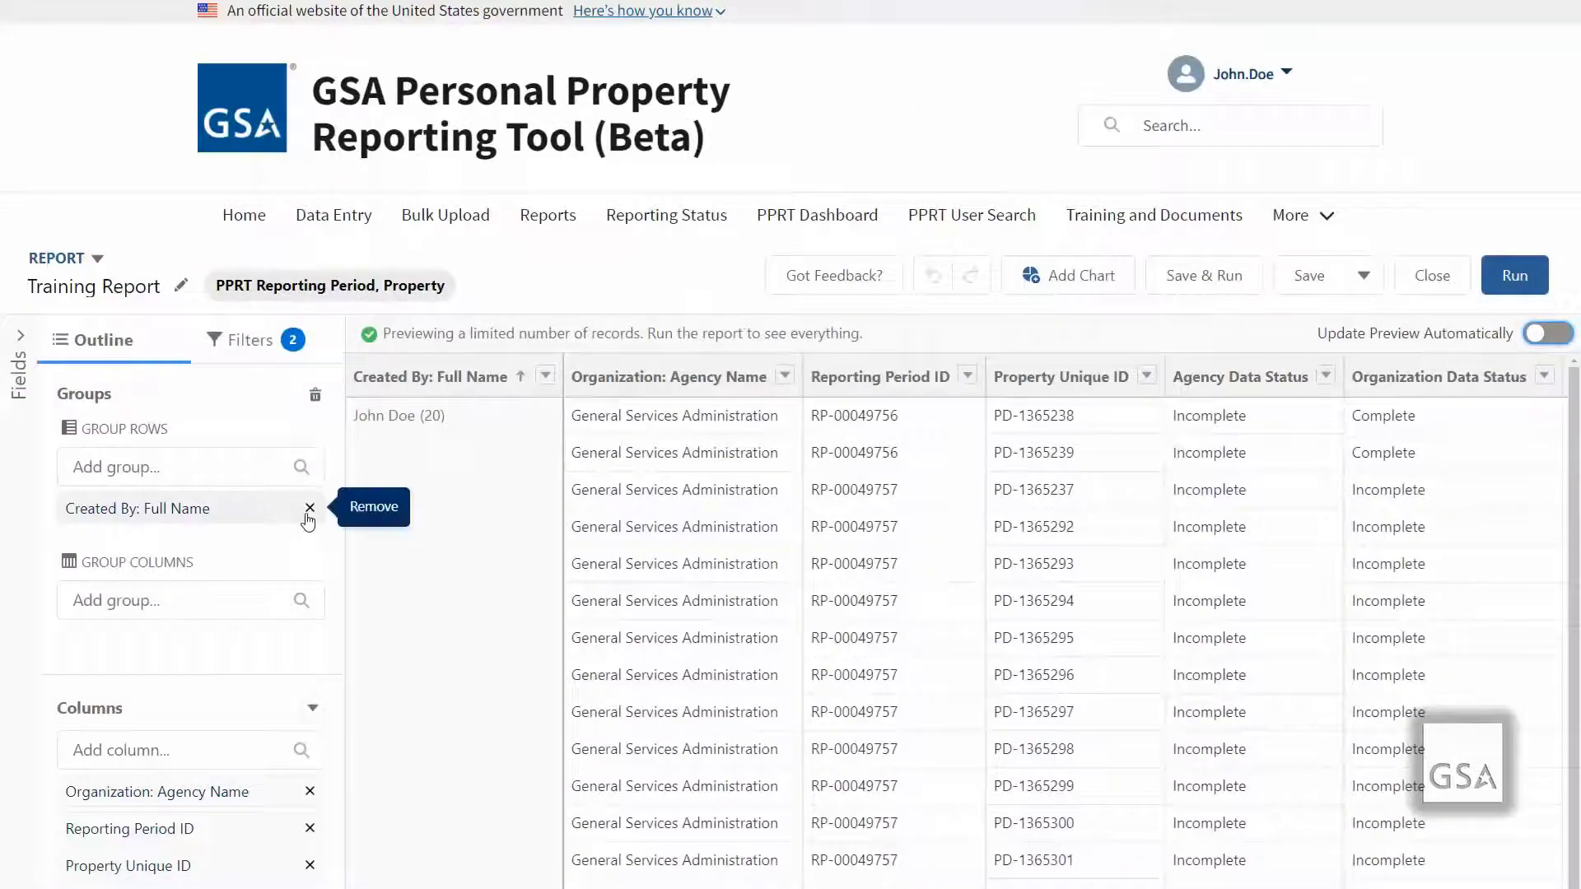
pyautogui.click(309, 511)
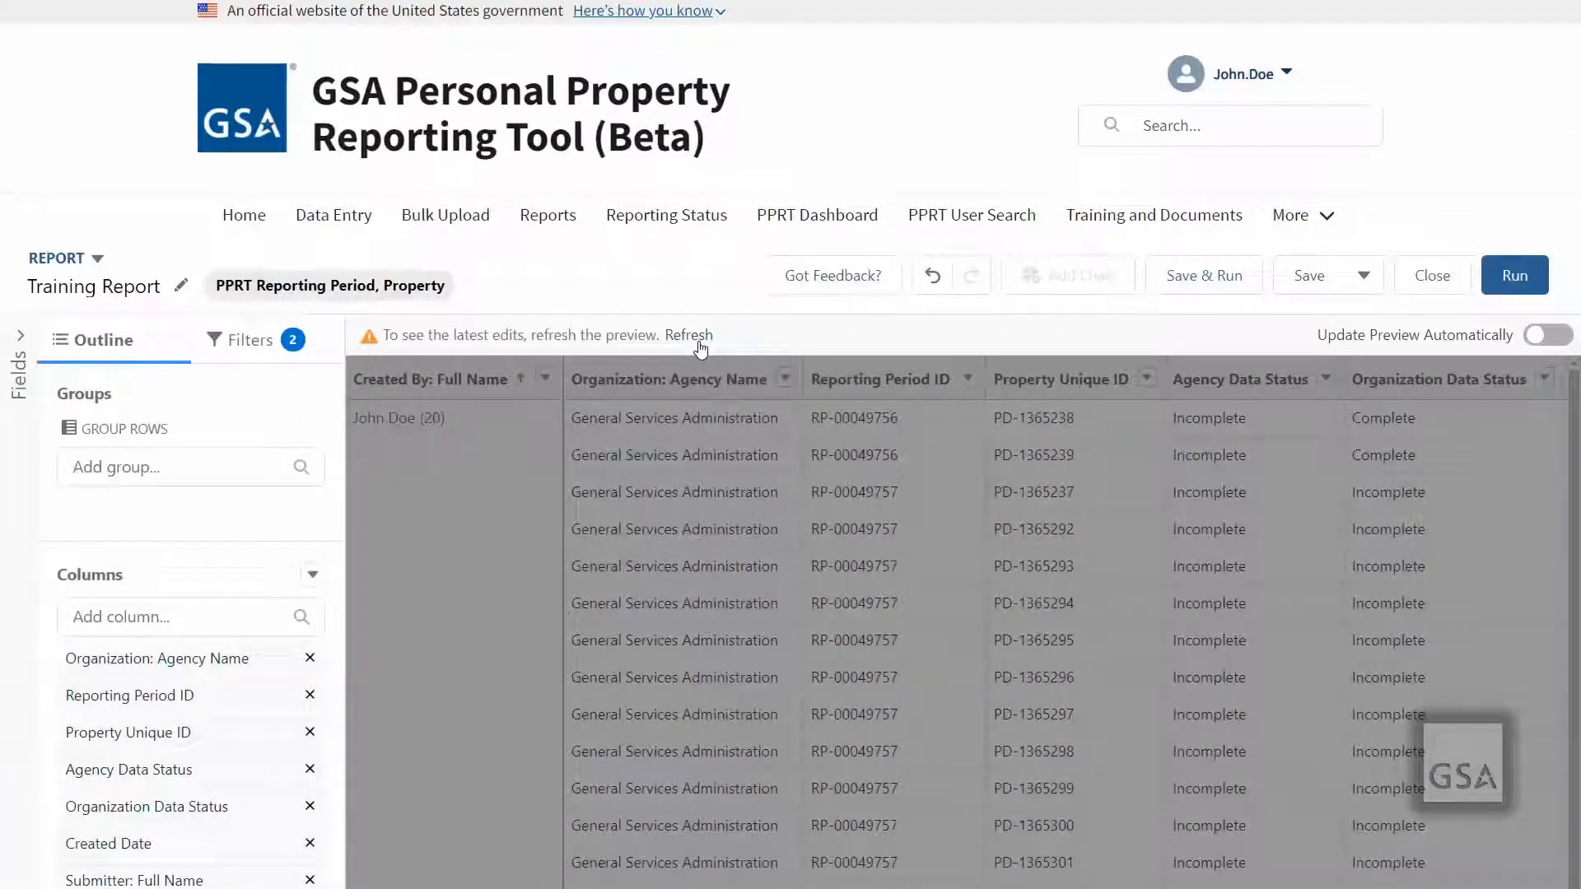
pyautogui.click(700, 345)
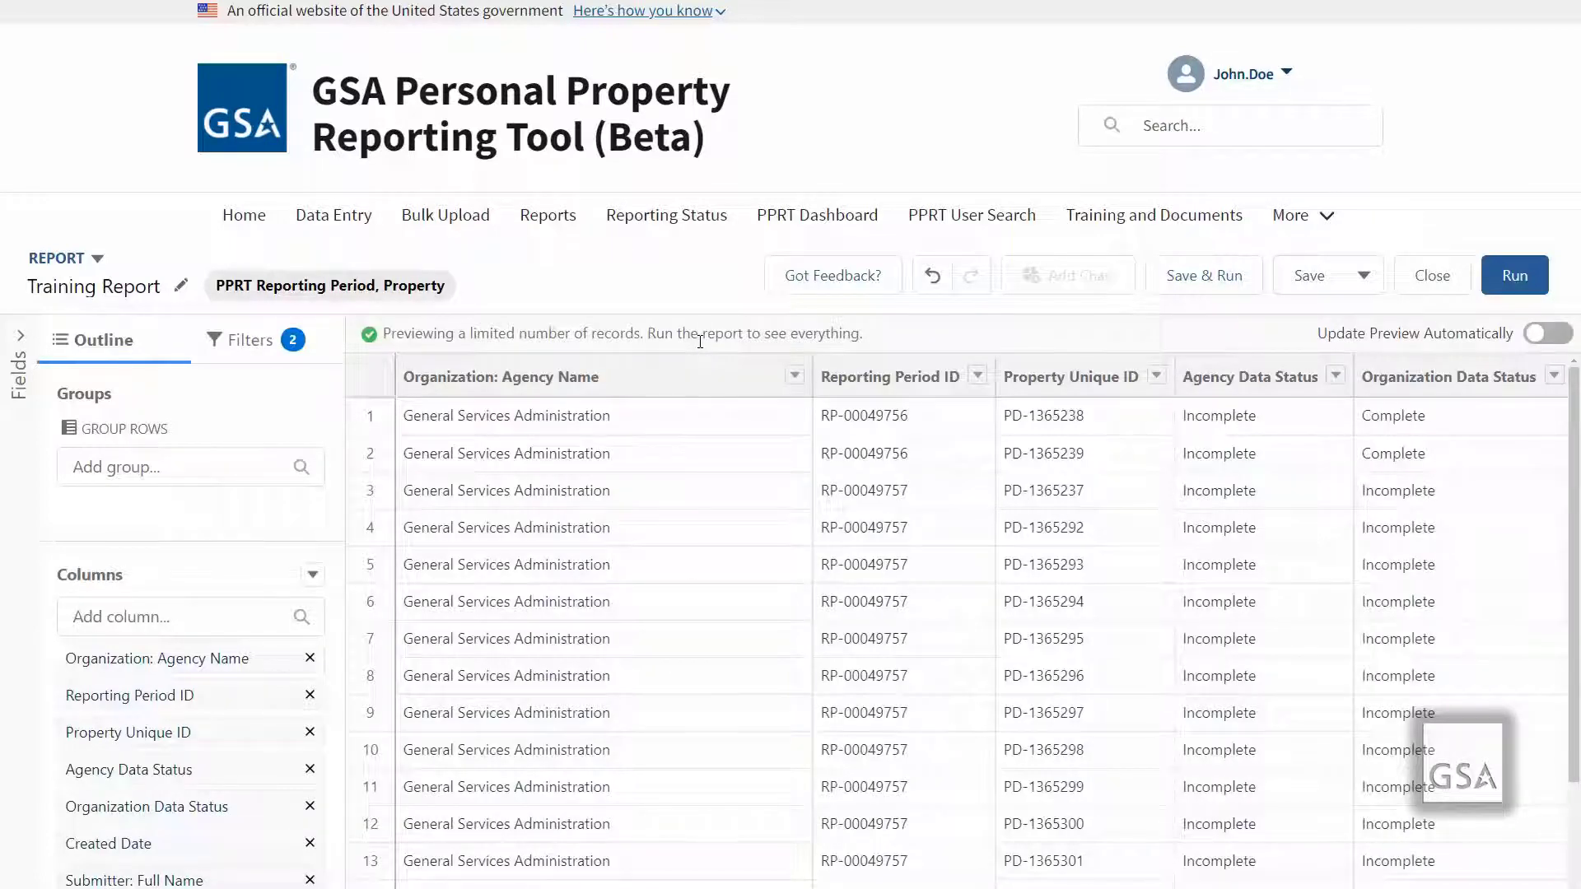
pyautogui.click(1505, 288)
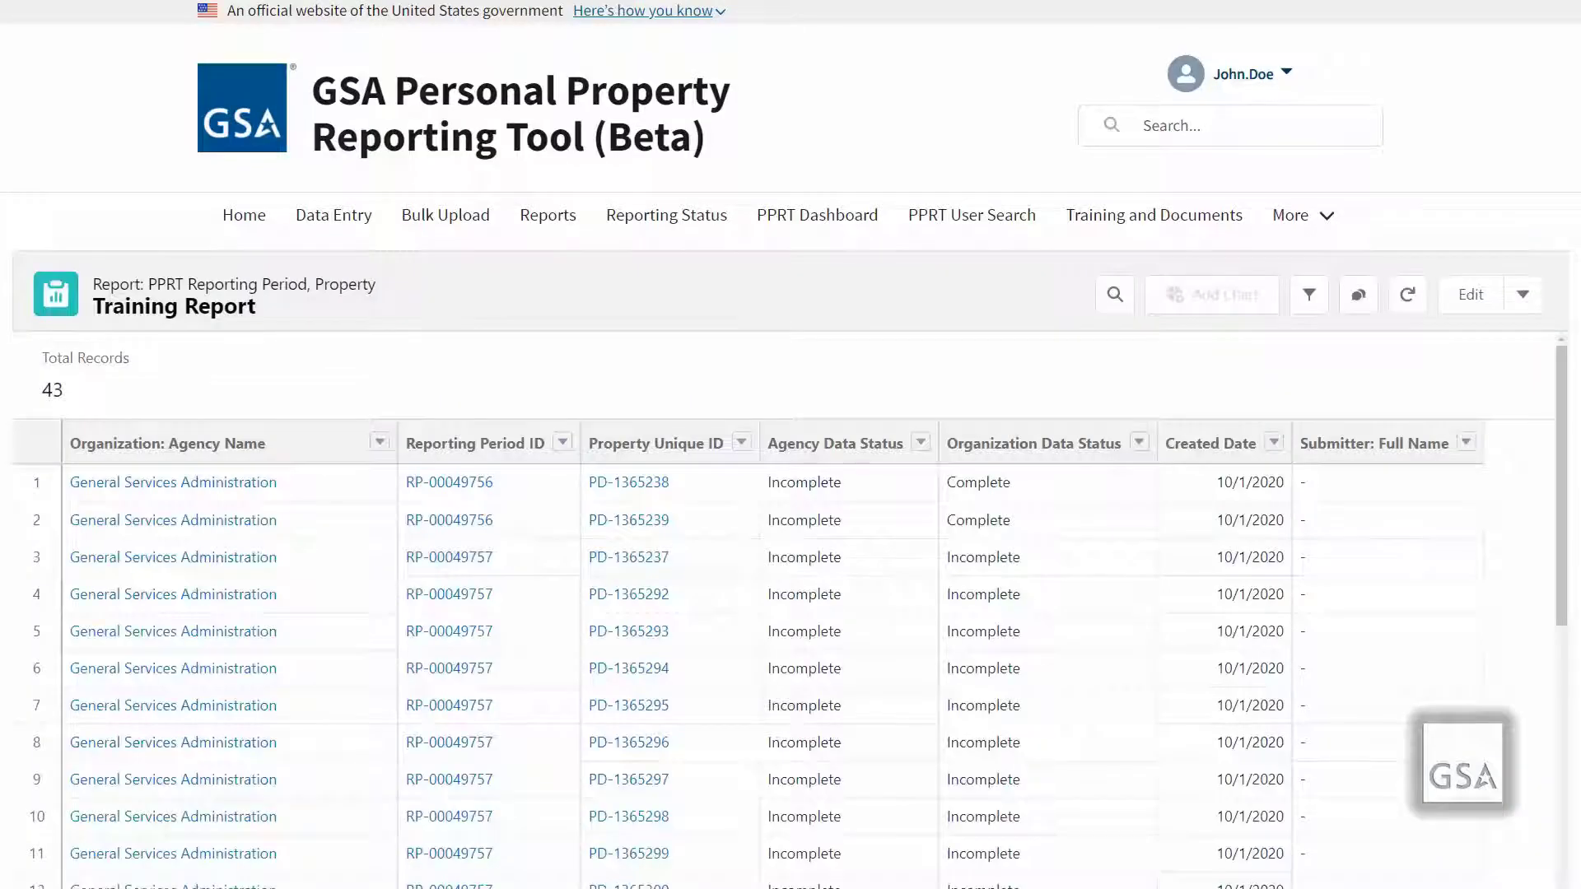
# - Export the Training Report as Details Only in Comma Delimited .csv format
pyautogui.click(1530, 309)
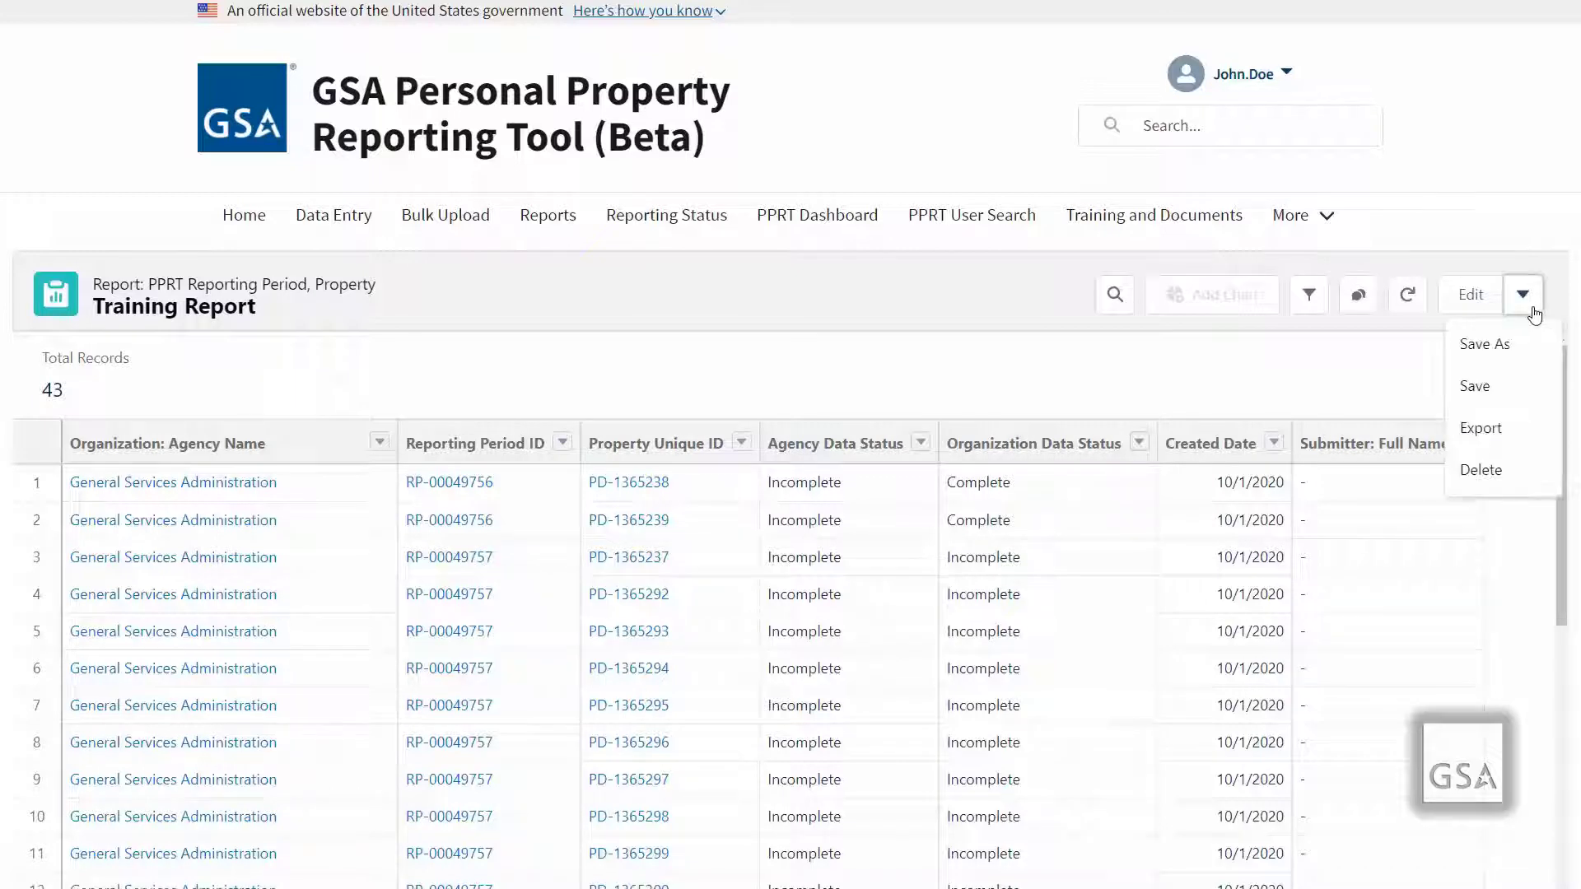
pyautogui.click(1500, 421)
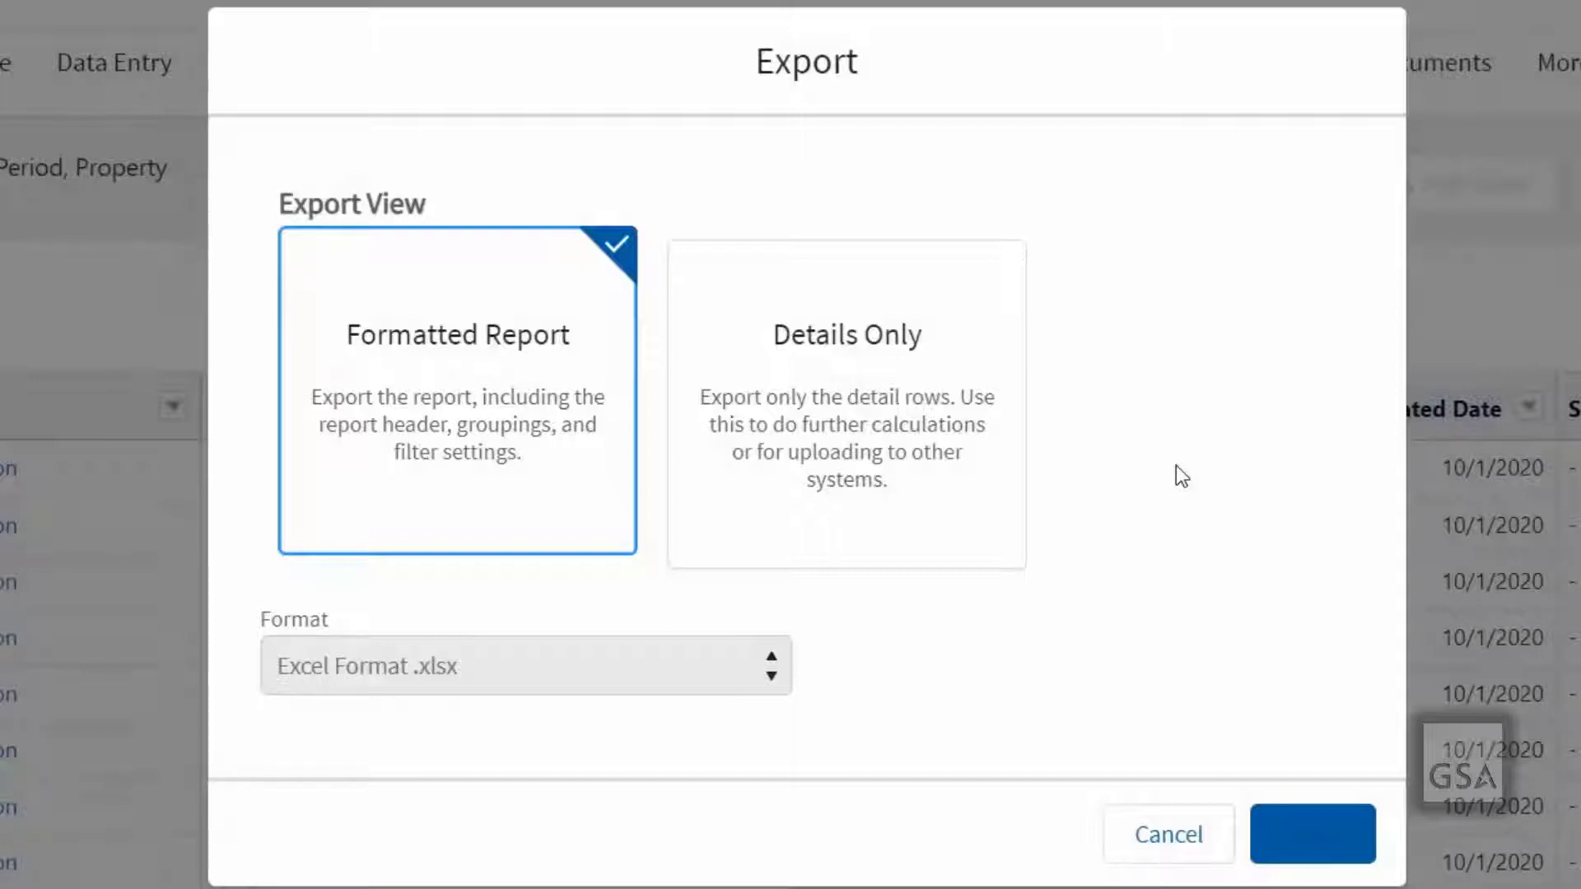
pyautogui.click(985, 495)
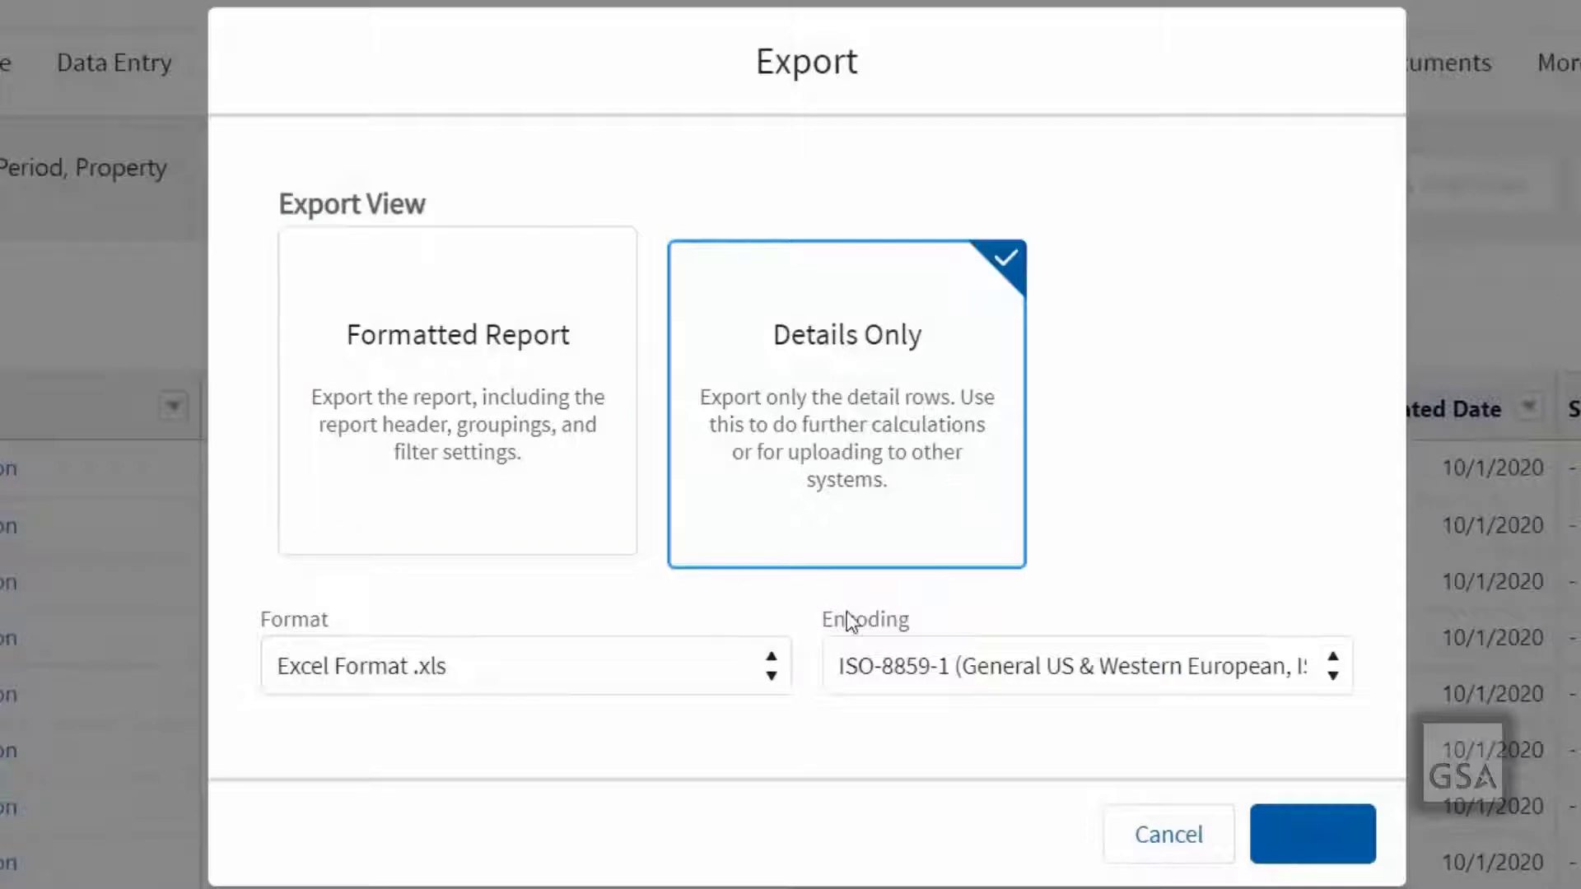
pyautogui.click(770, 683)
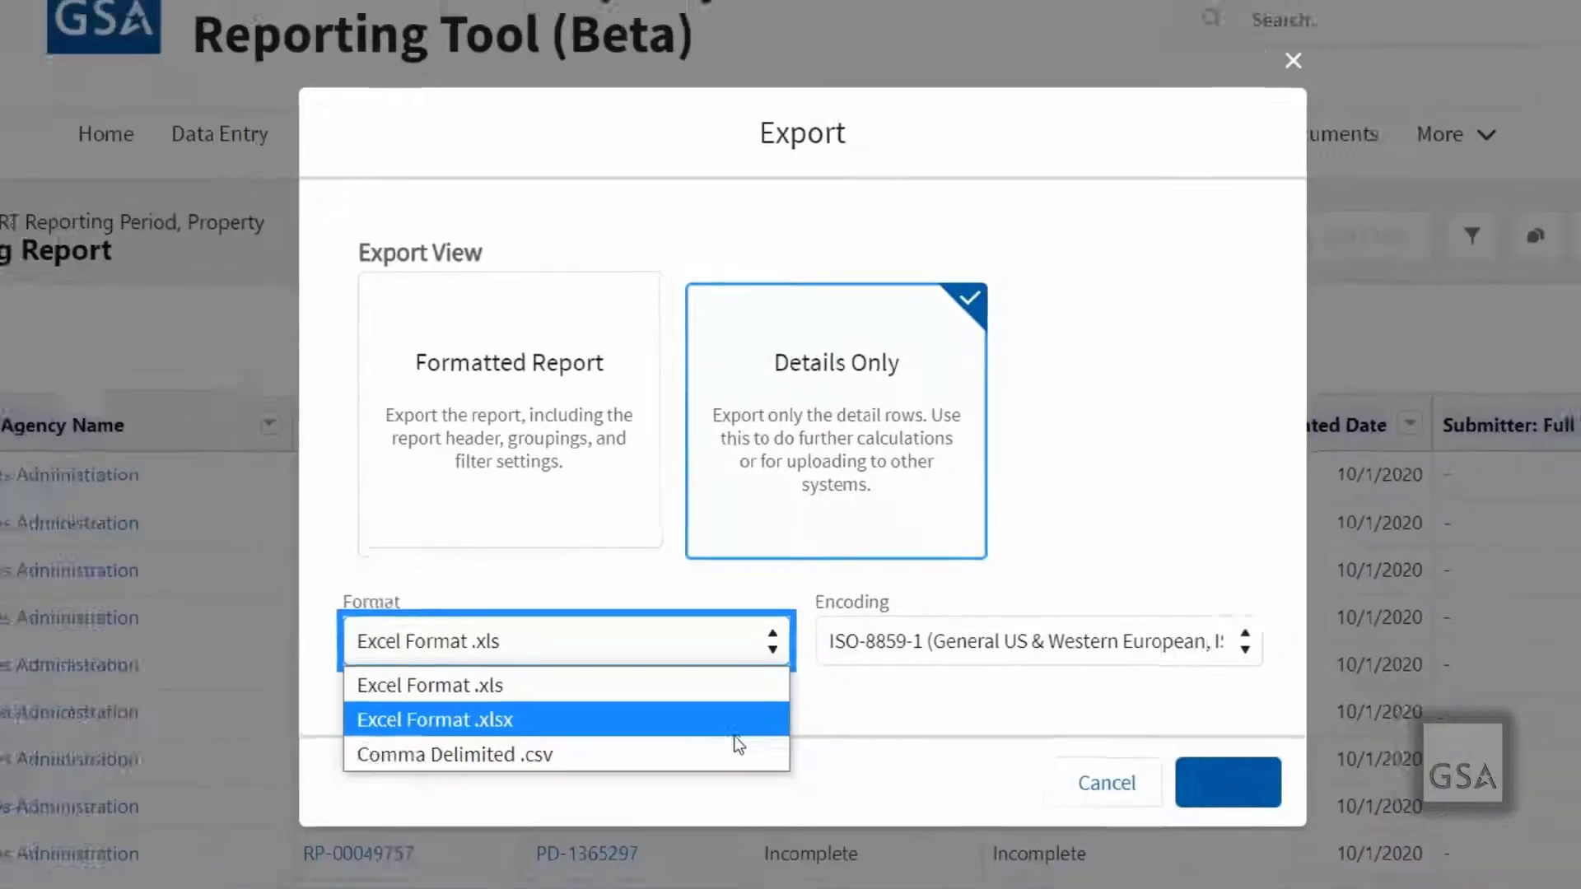
pyautogui.click(728, 798)
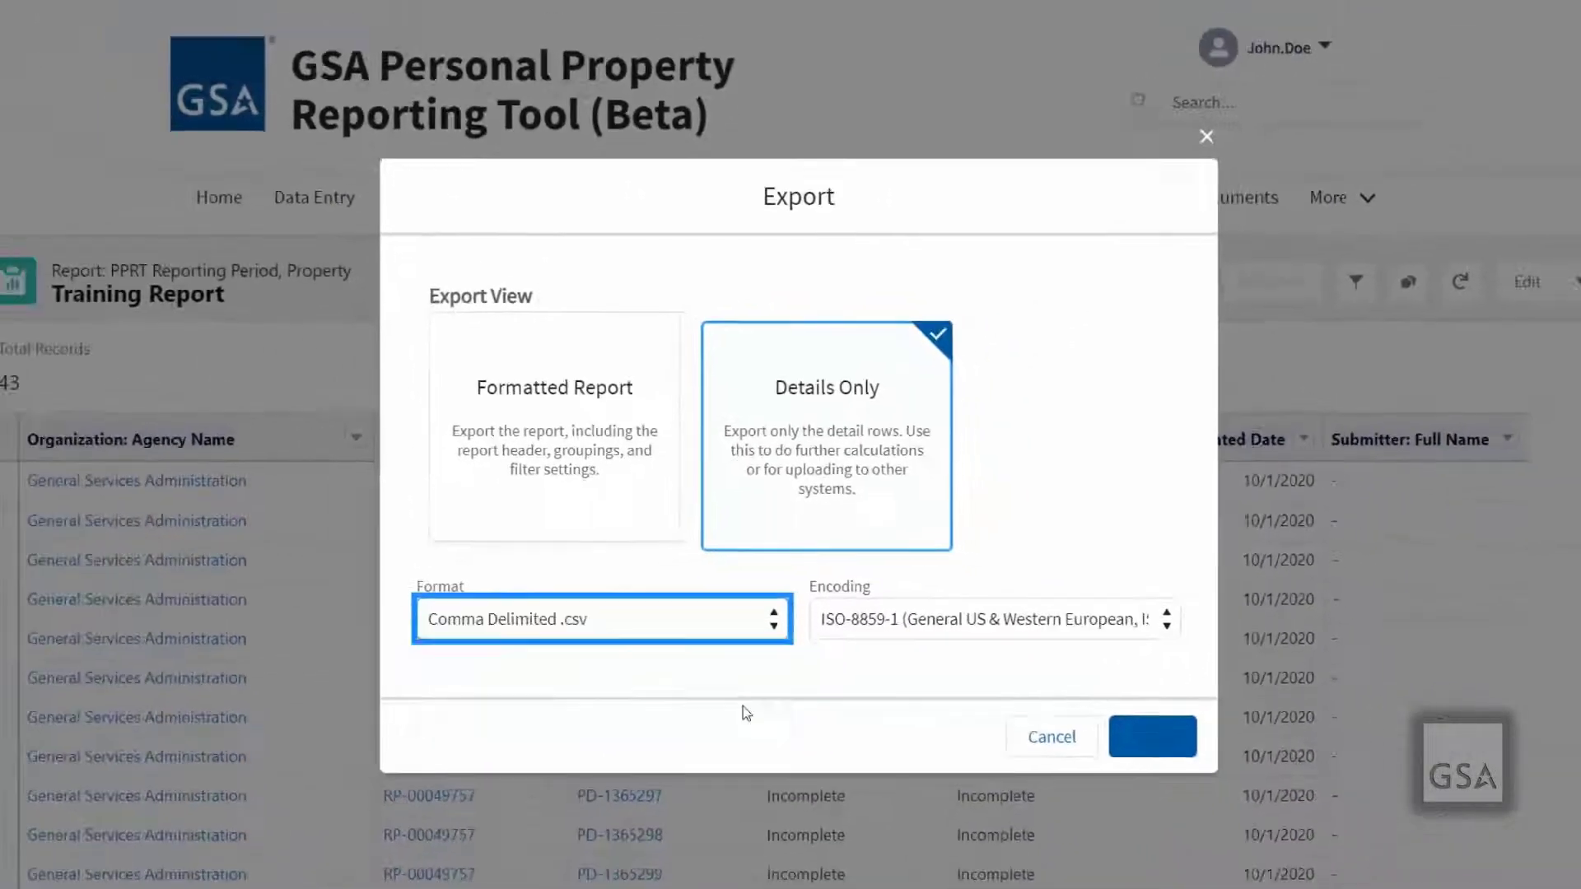
pyautogui.click(1122, 724)
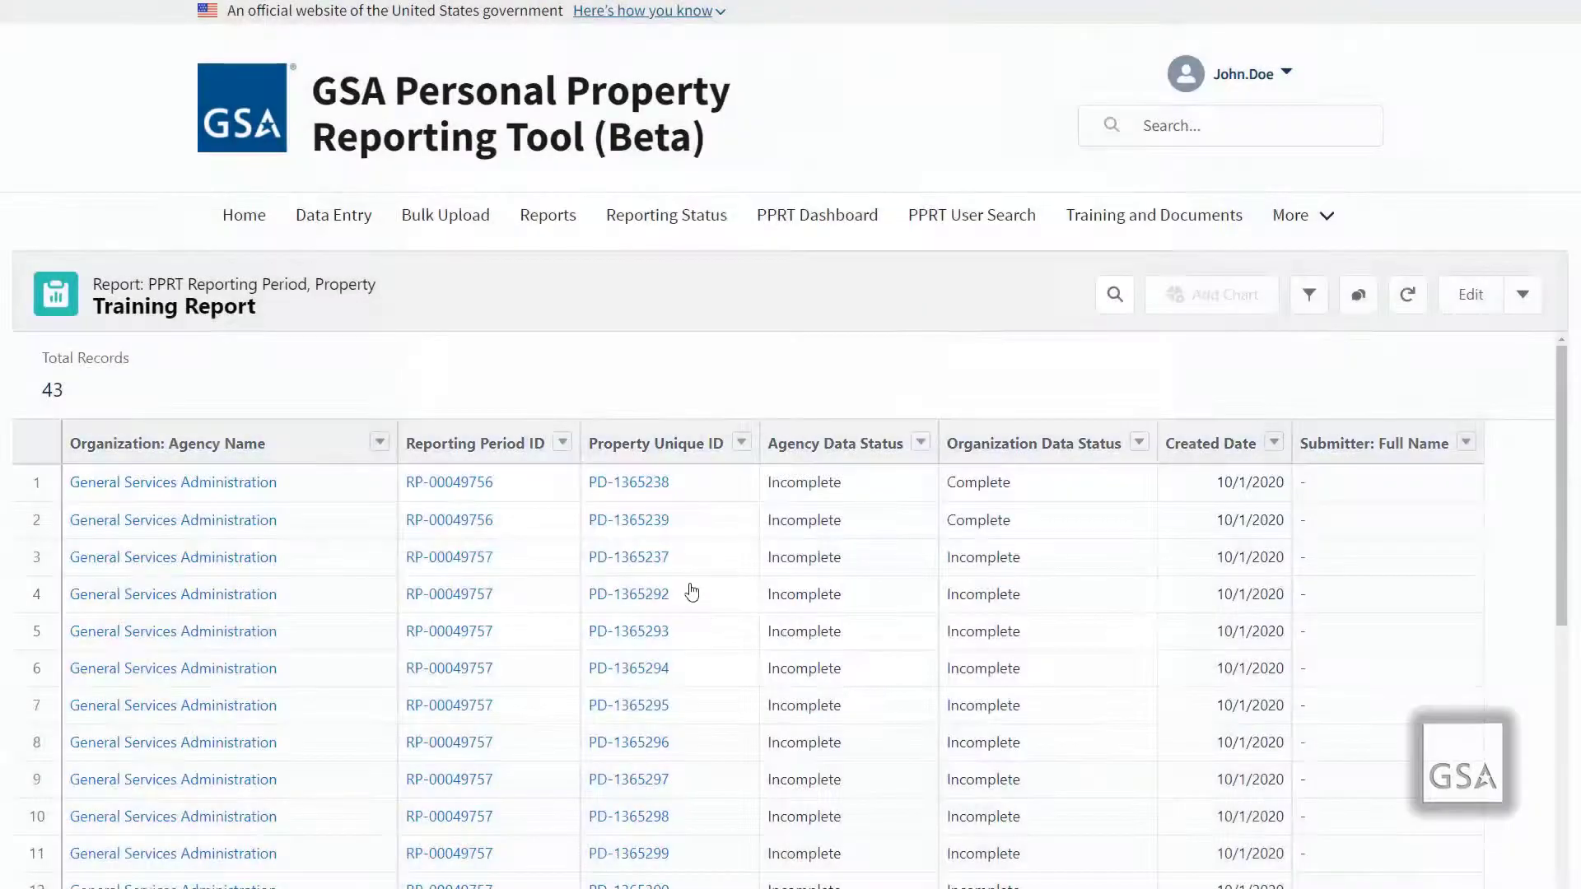
# - Go to Reports and open the Private Reports list
pyautogui.click(547, 215)
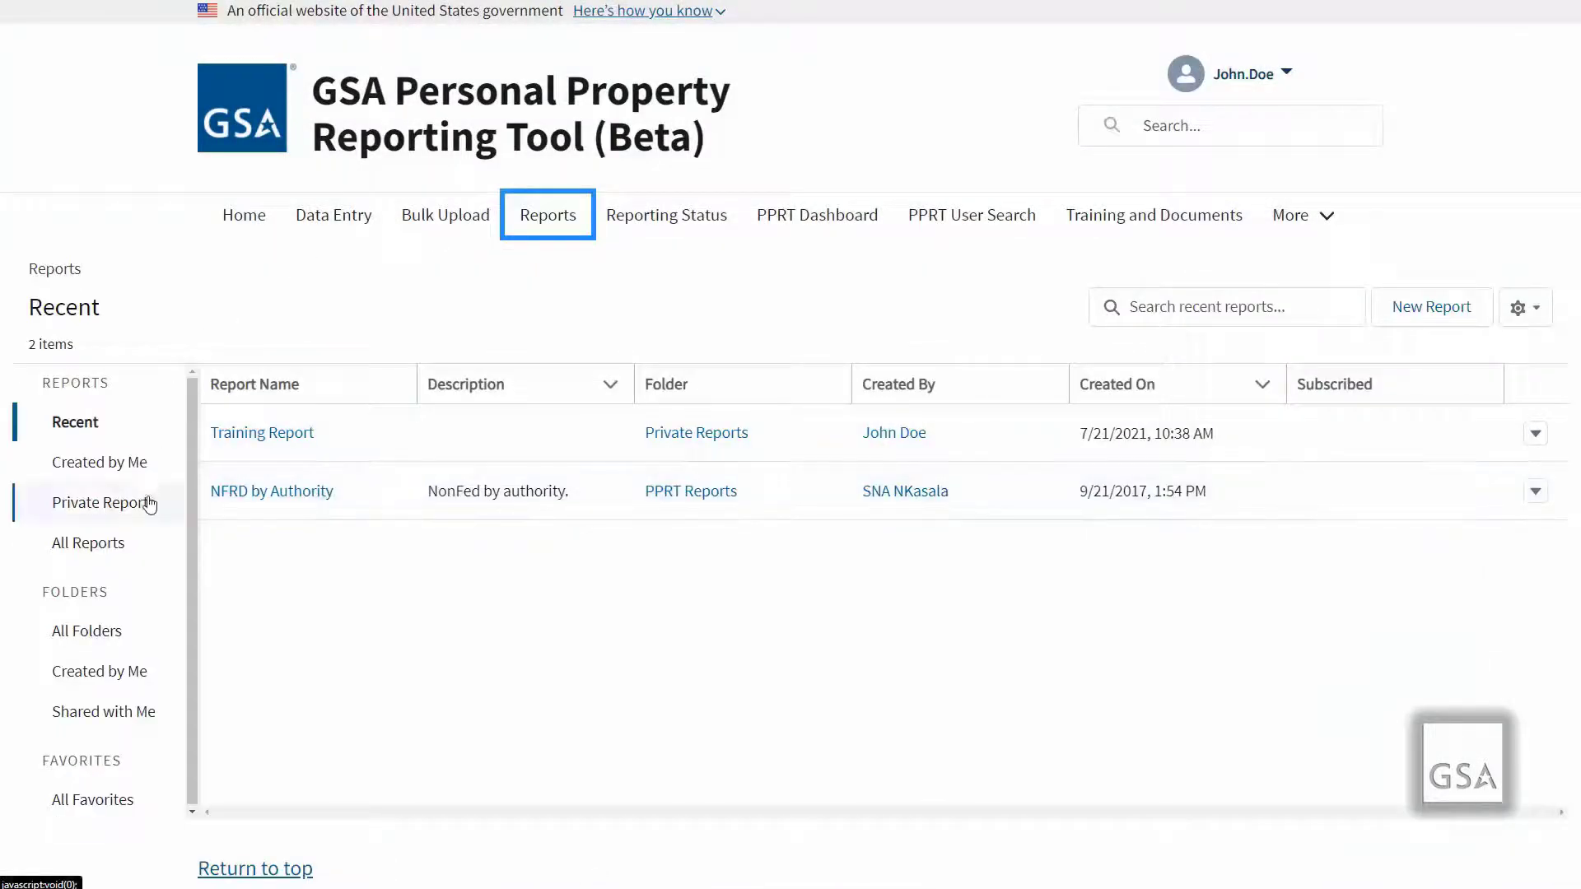
pyautogui.click(149, 503)
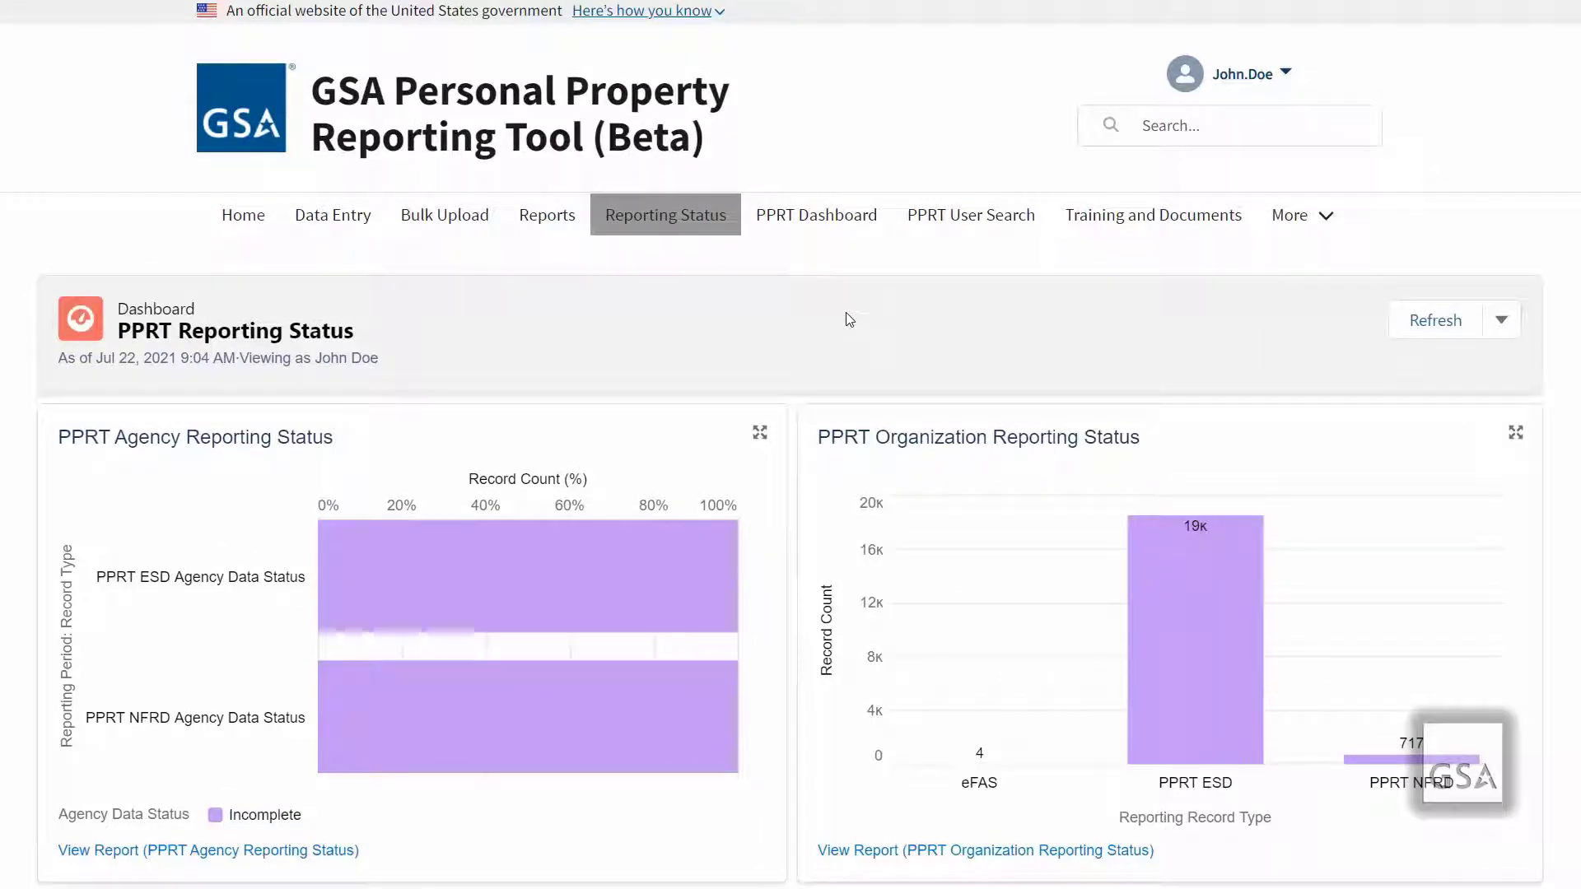
# - Scroll through the Reporting Status charts, then switch to the PPRT Dashboard
pyautogui.scroll(-4, 848, 320)
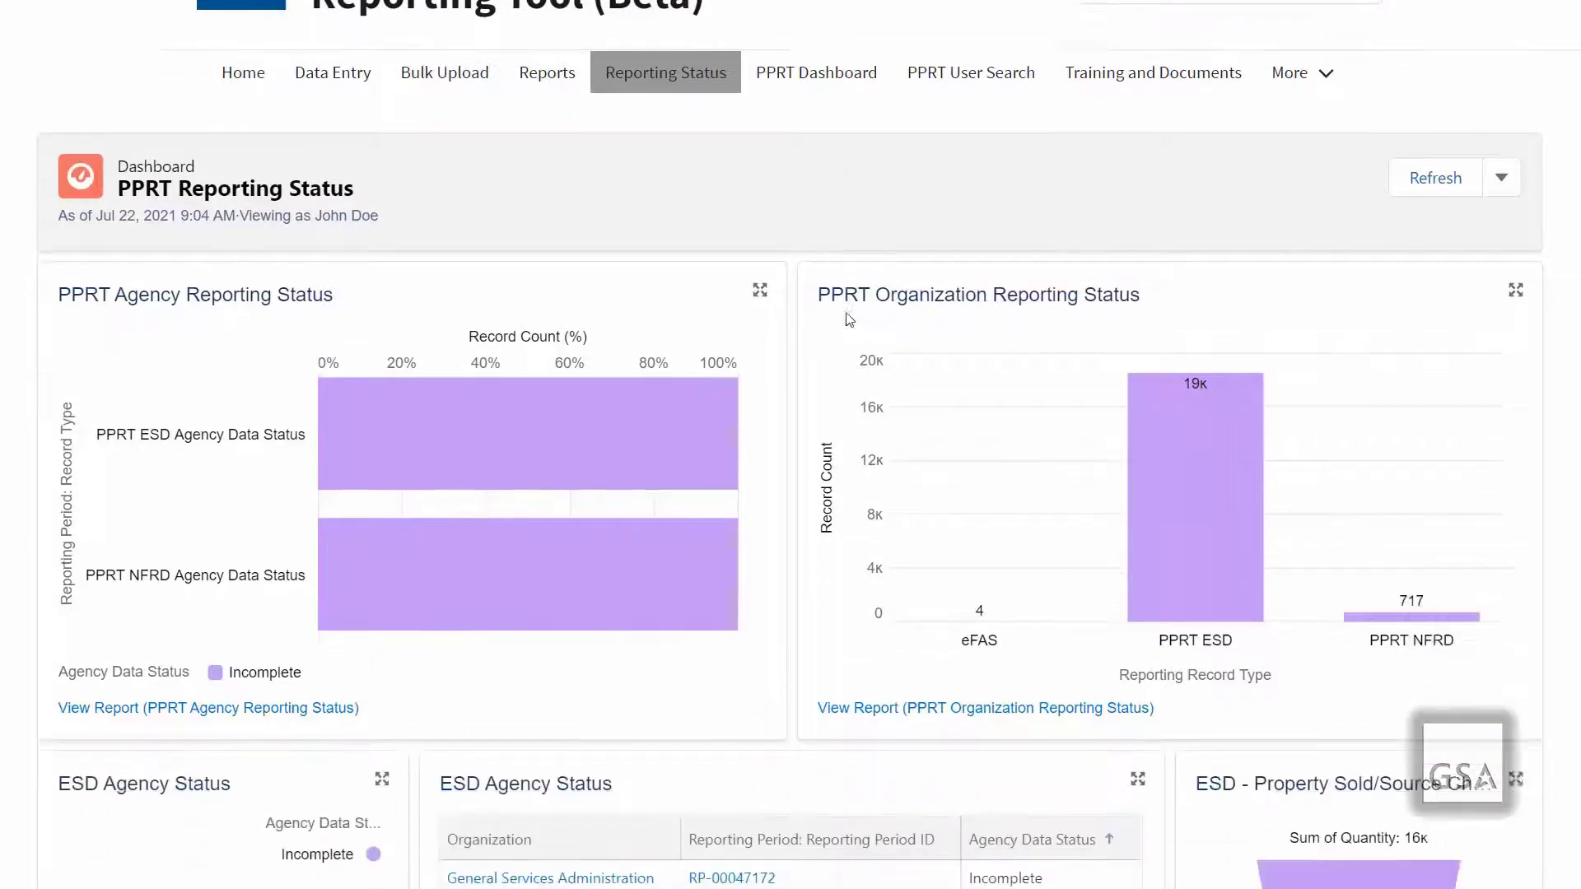
pyautogui.scroll(-6, 849, 319)
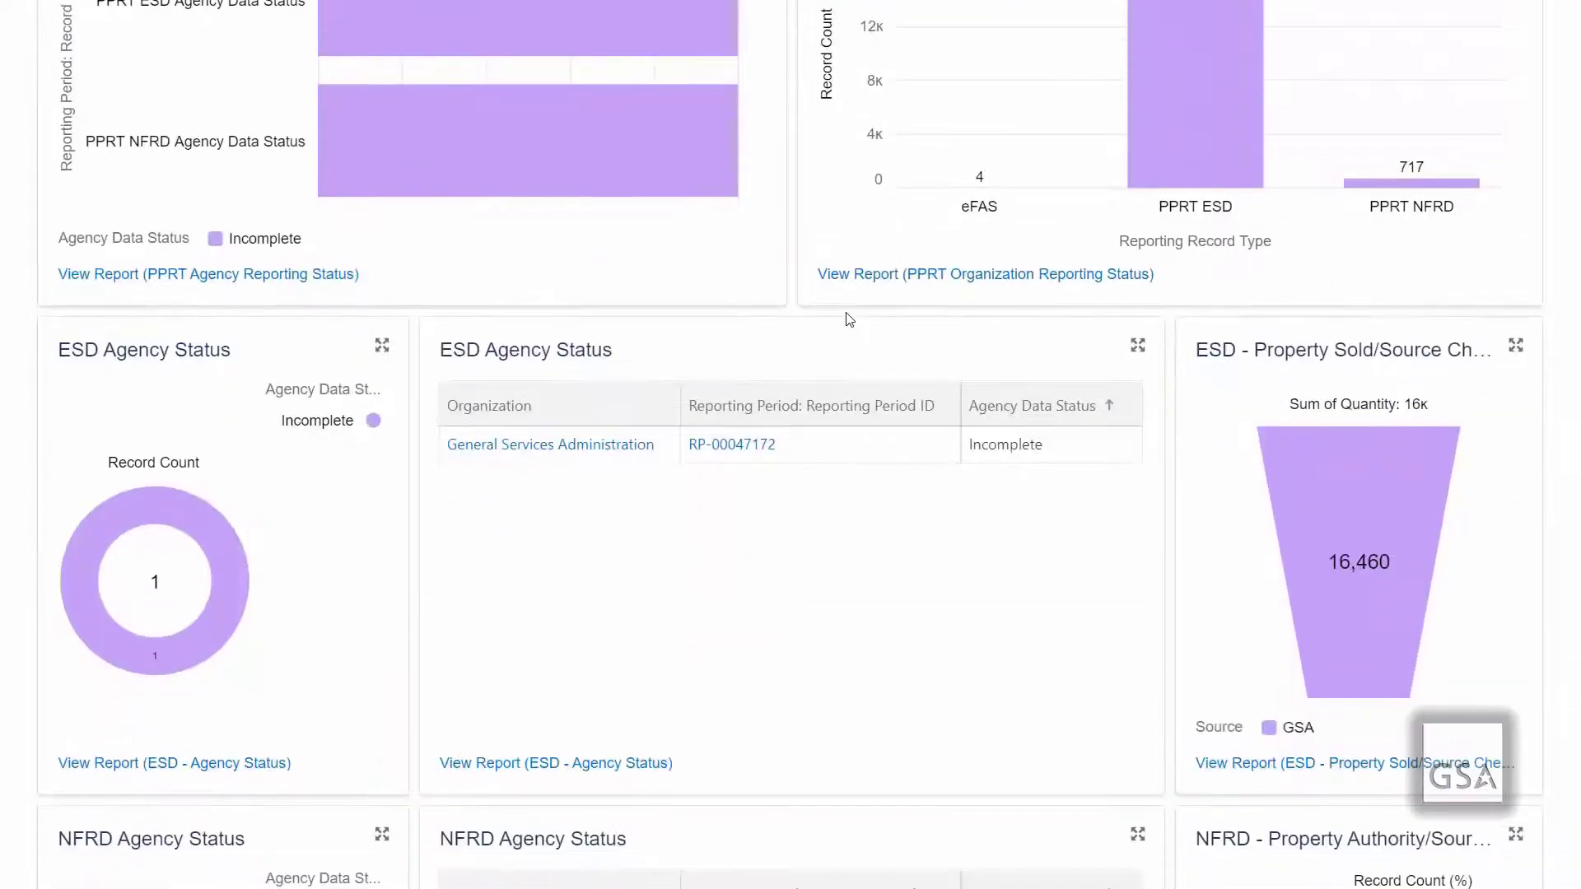
pyautogui.scroll(-4, 848, 320)
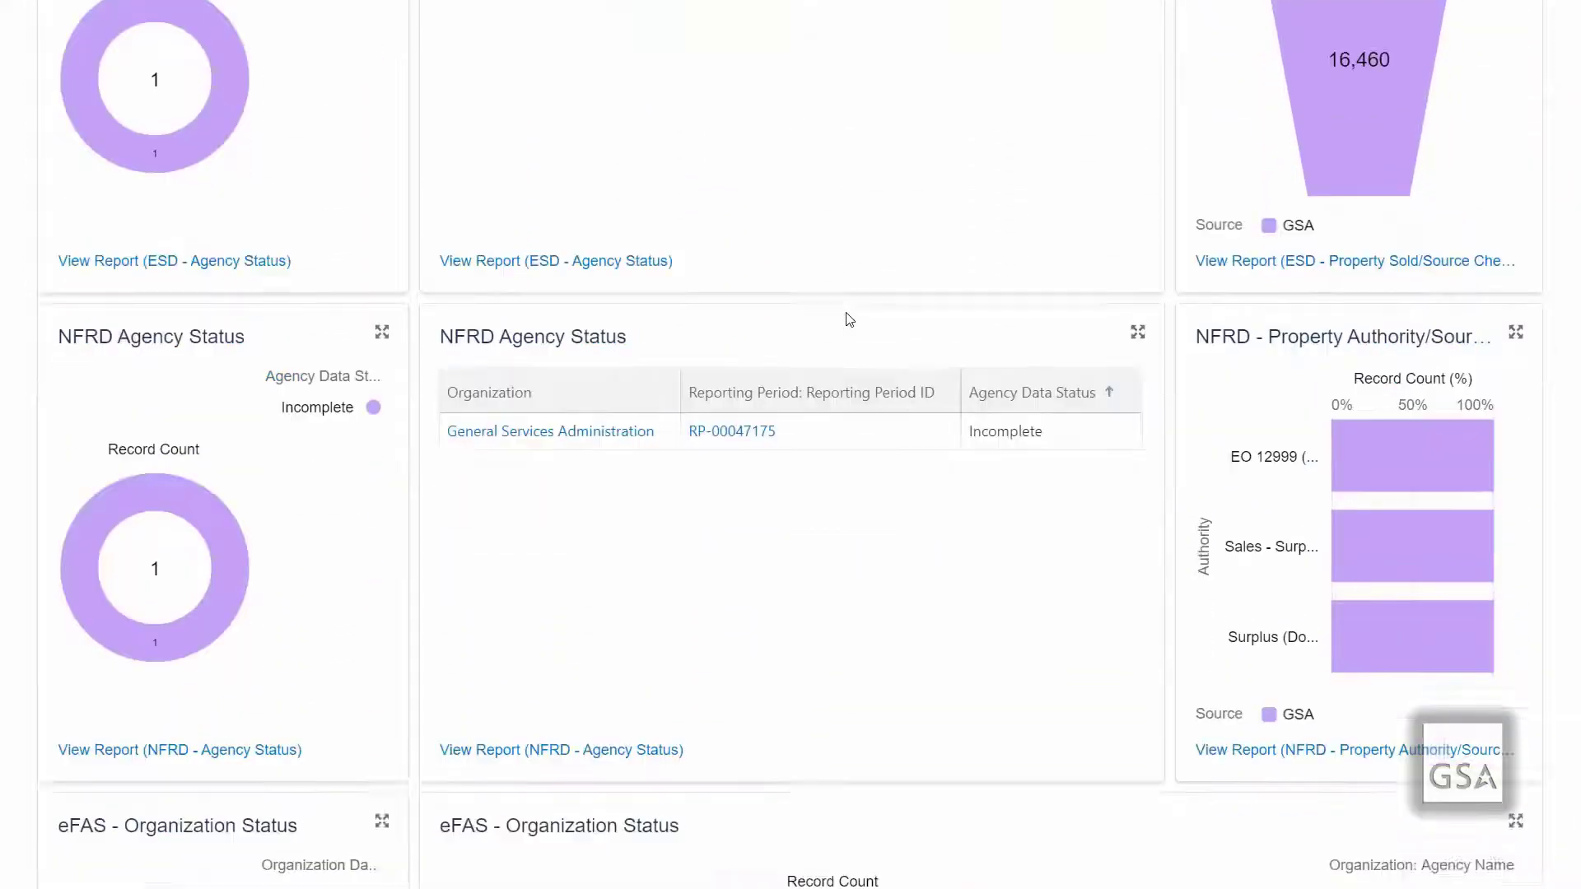
pyautogui.scroll(14, 848, 319)
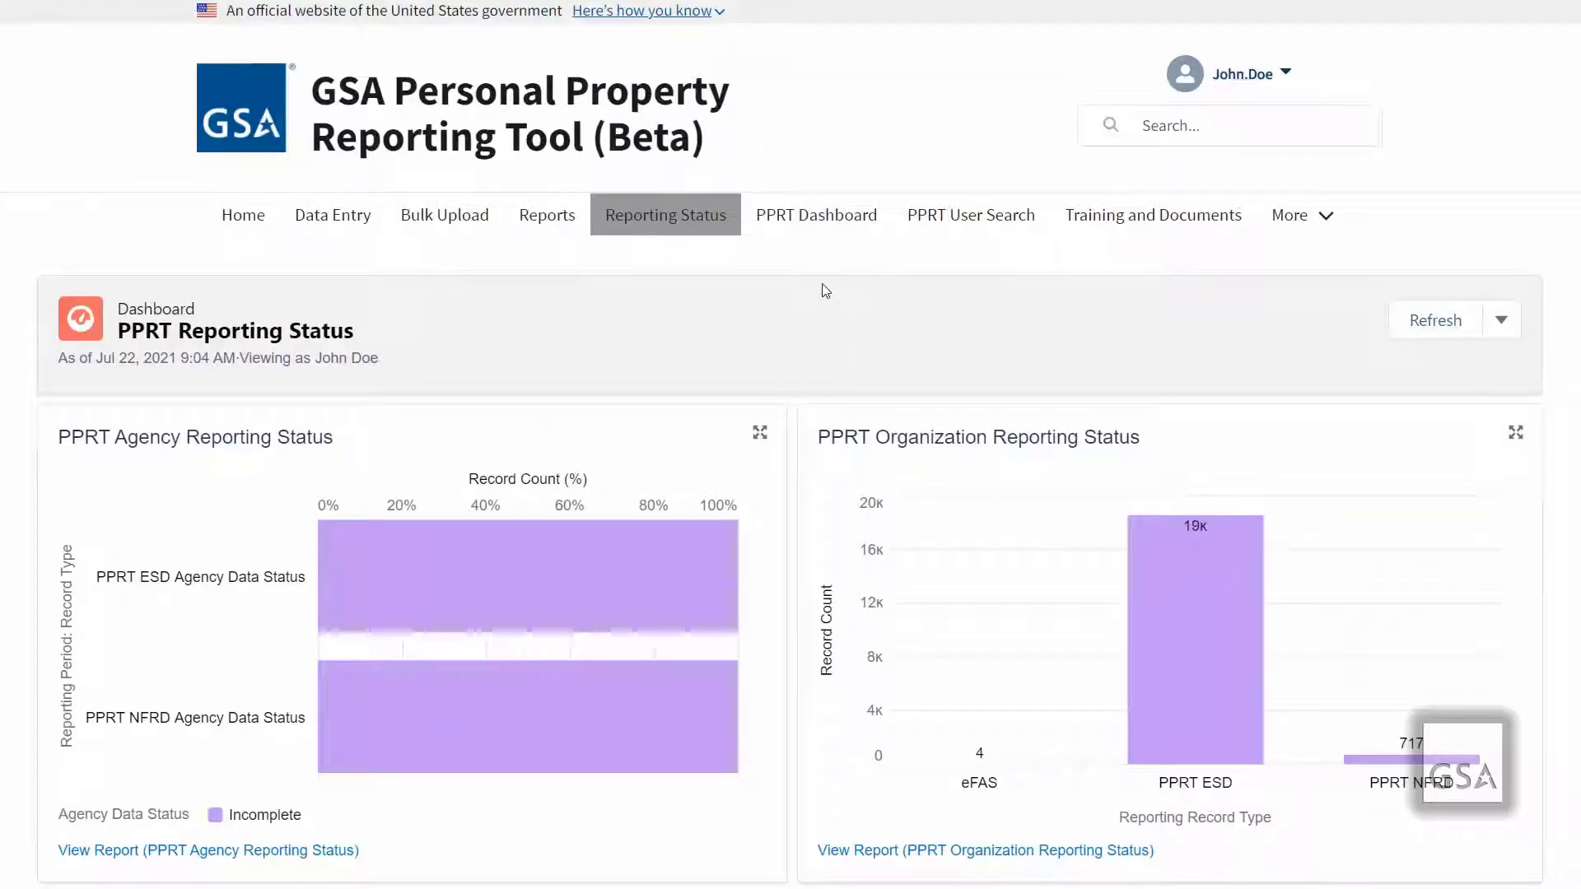
pyautogui.click(818, 224)
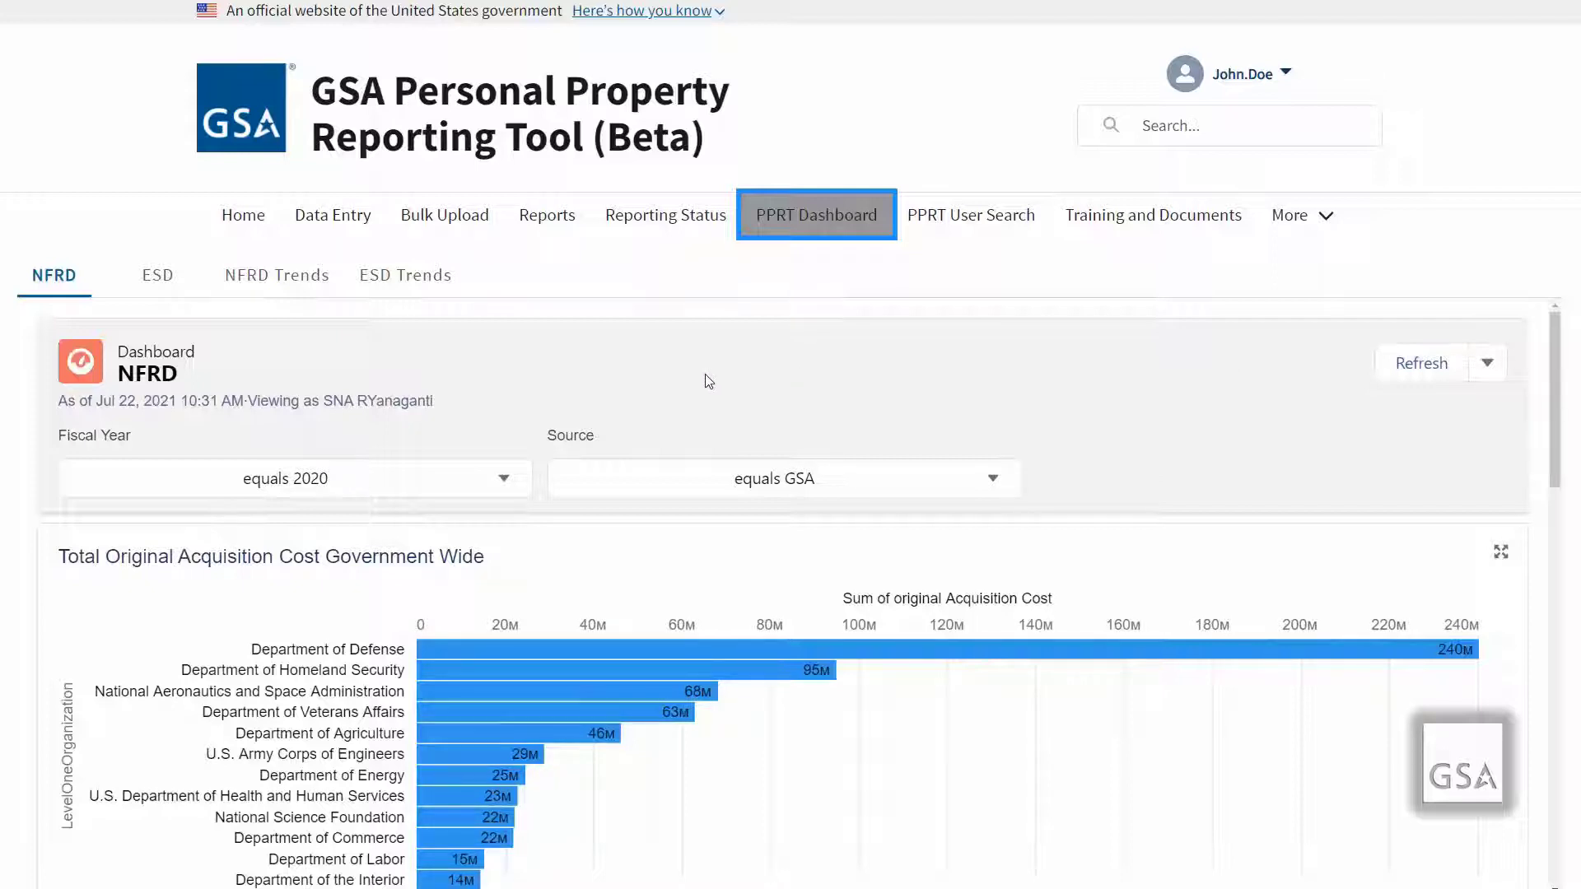
# - Set the NFRD dashboard filters to Fiscal Year 2019 and Source Agency Self Report
pyautogui.scroll(-4, 706, 377)
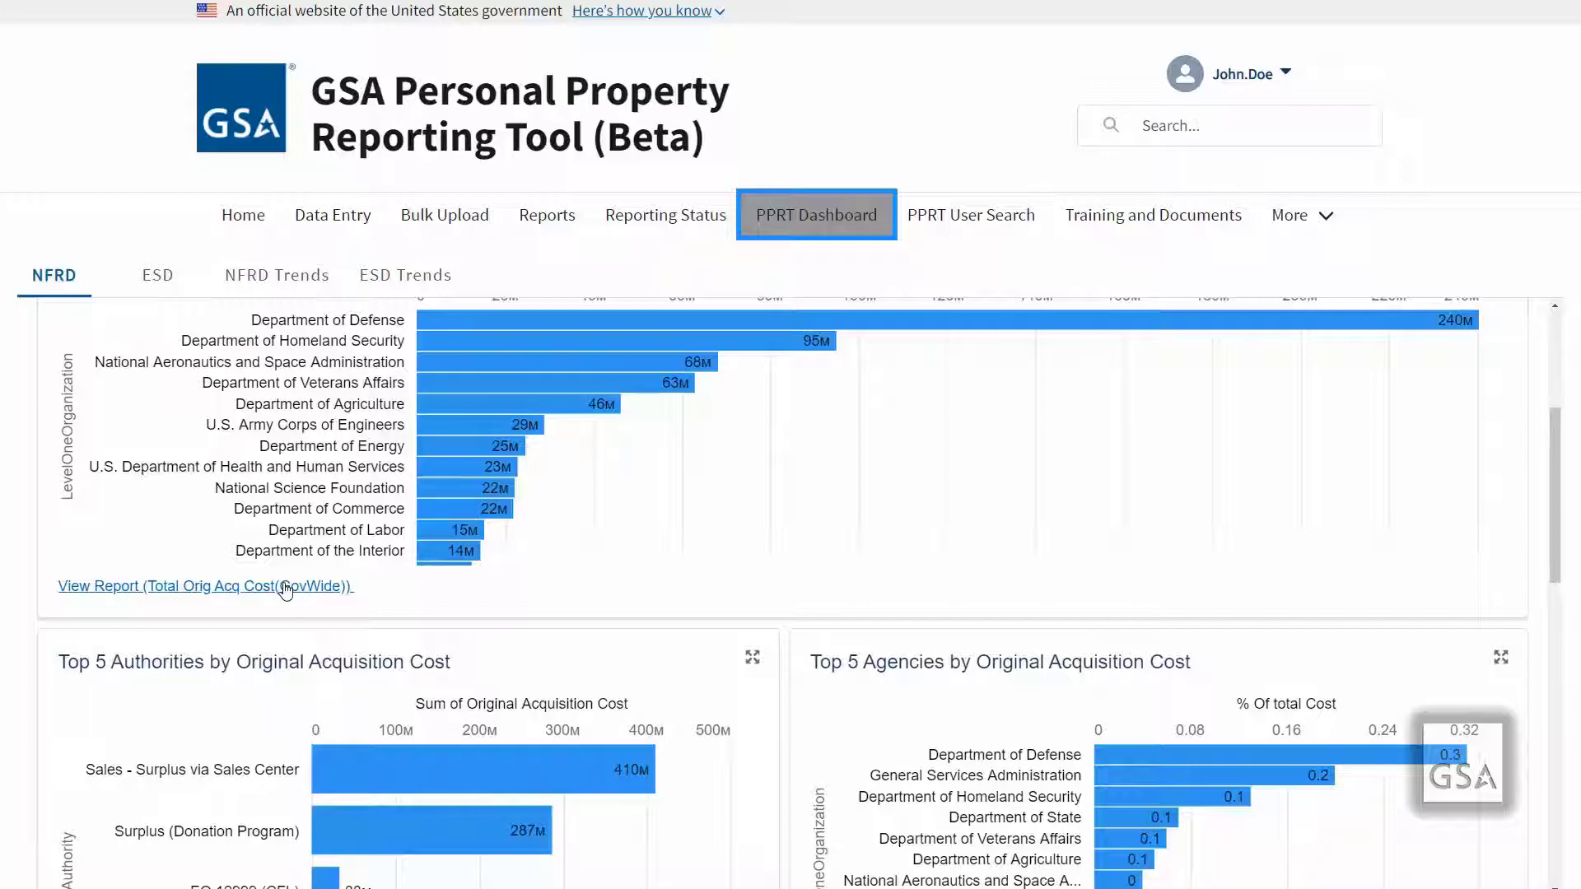
pyautogui.scroll(4, 286, 590)
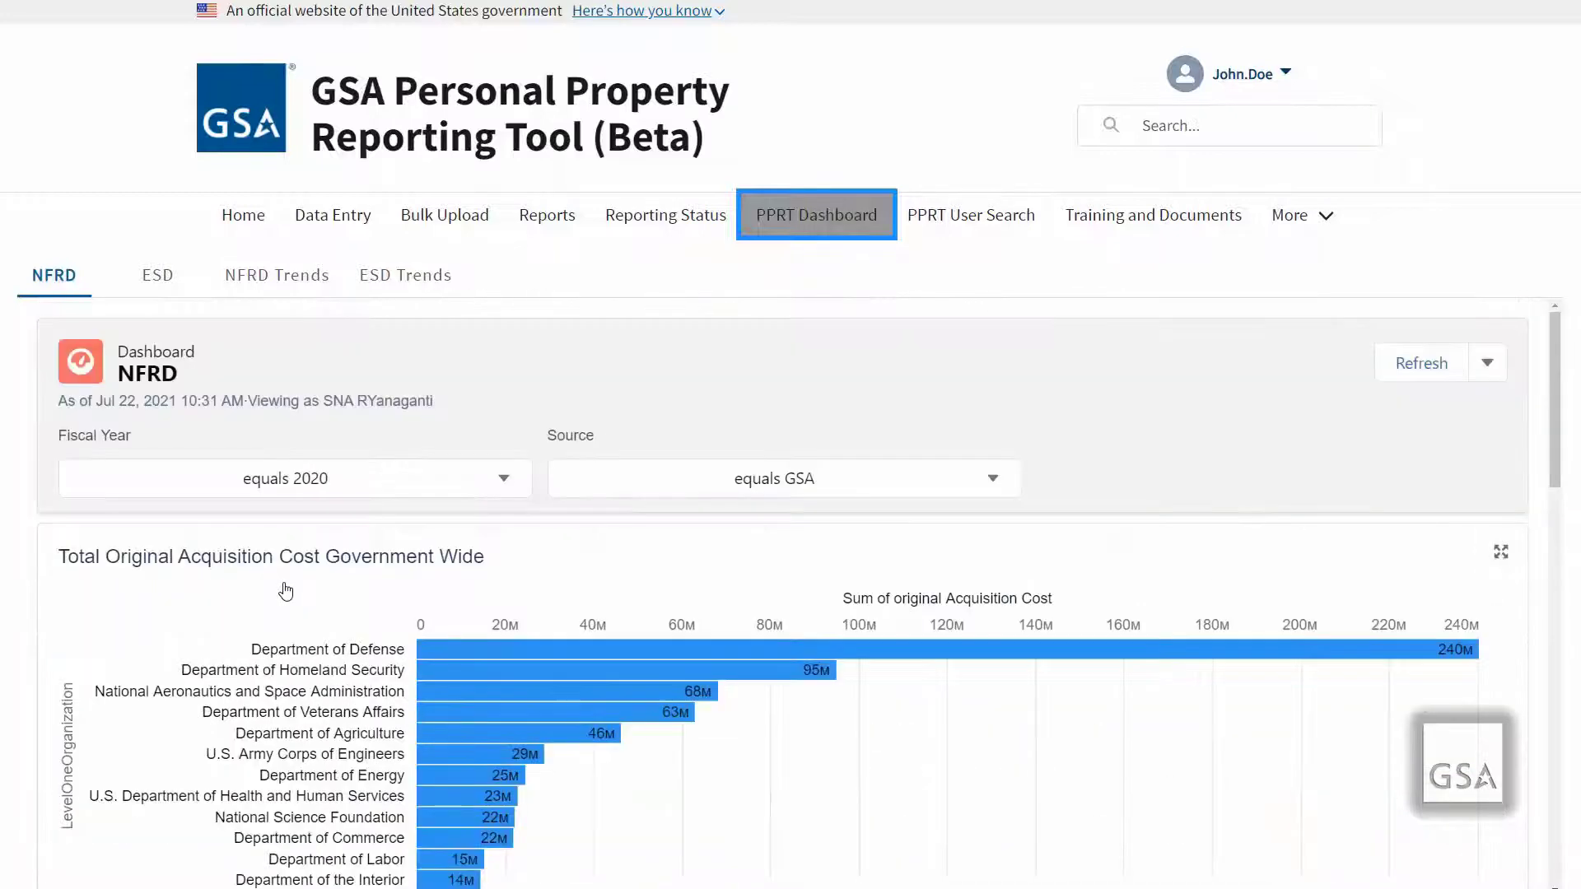
pyautogui.click(497, 480)
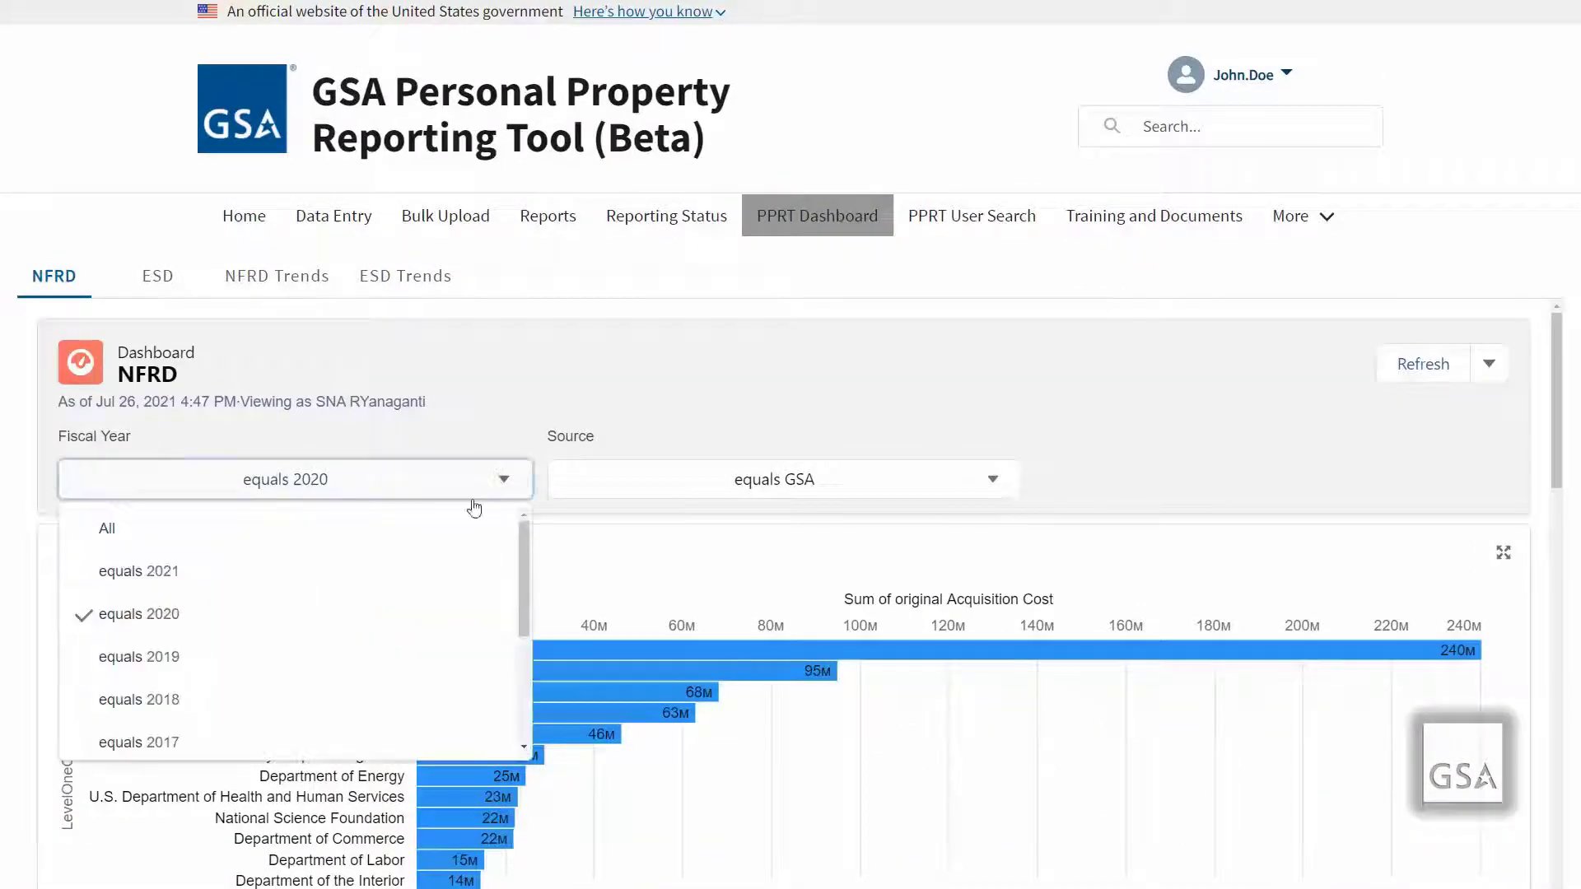
pyautogui.click(383, 657)
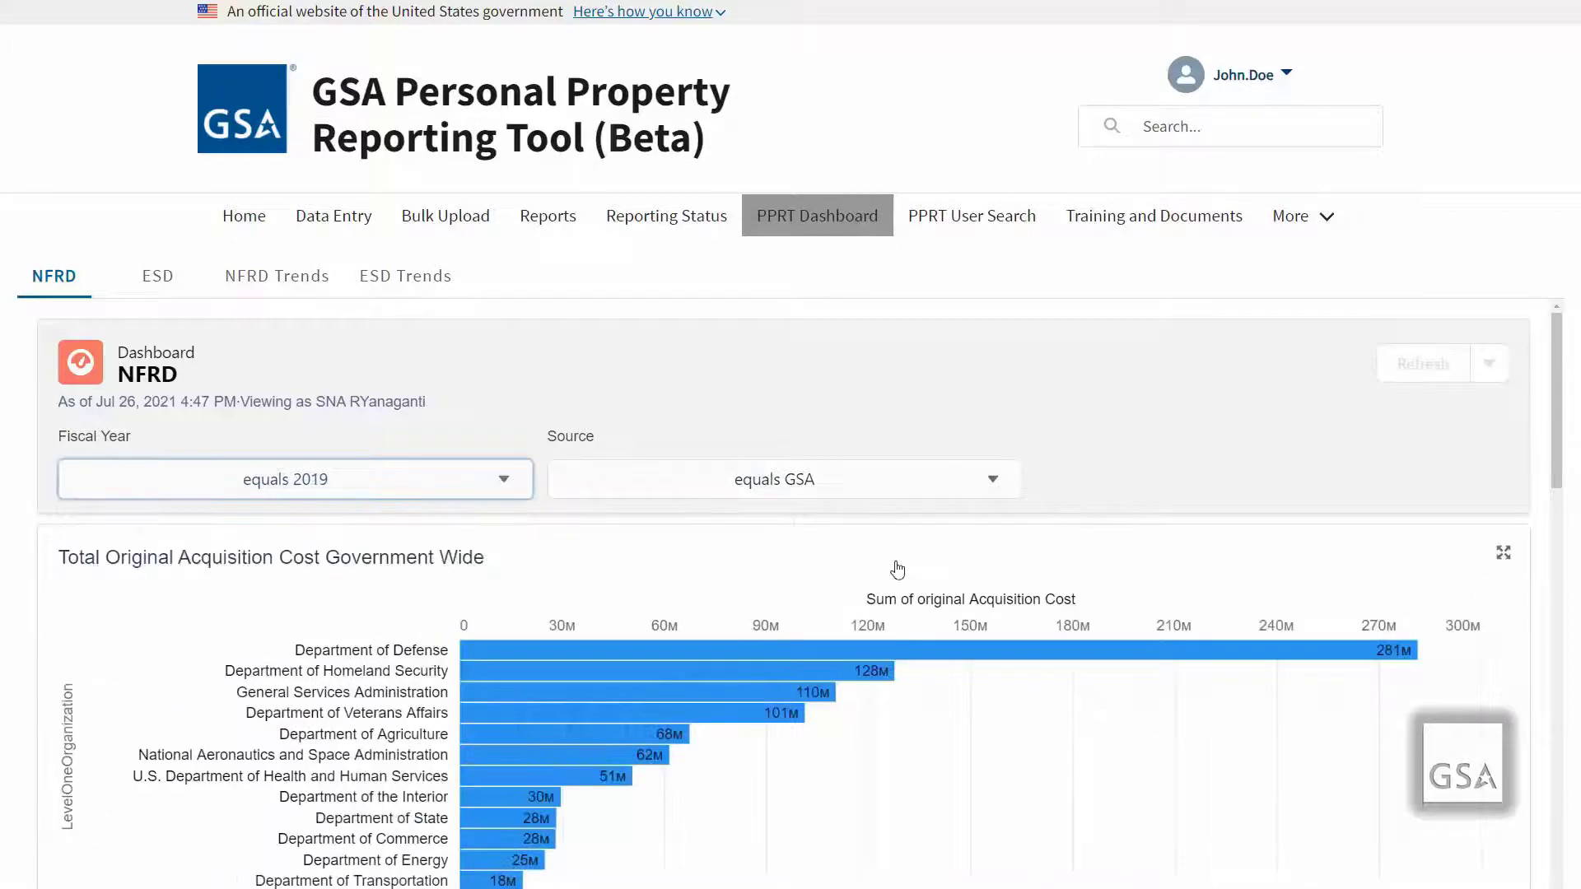
pyautogui.click(947, 480)
pyautogui.click(908, 611)
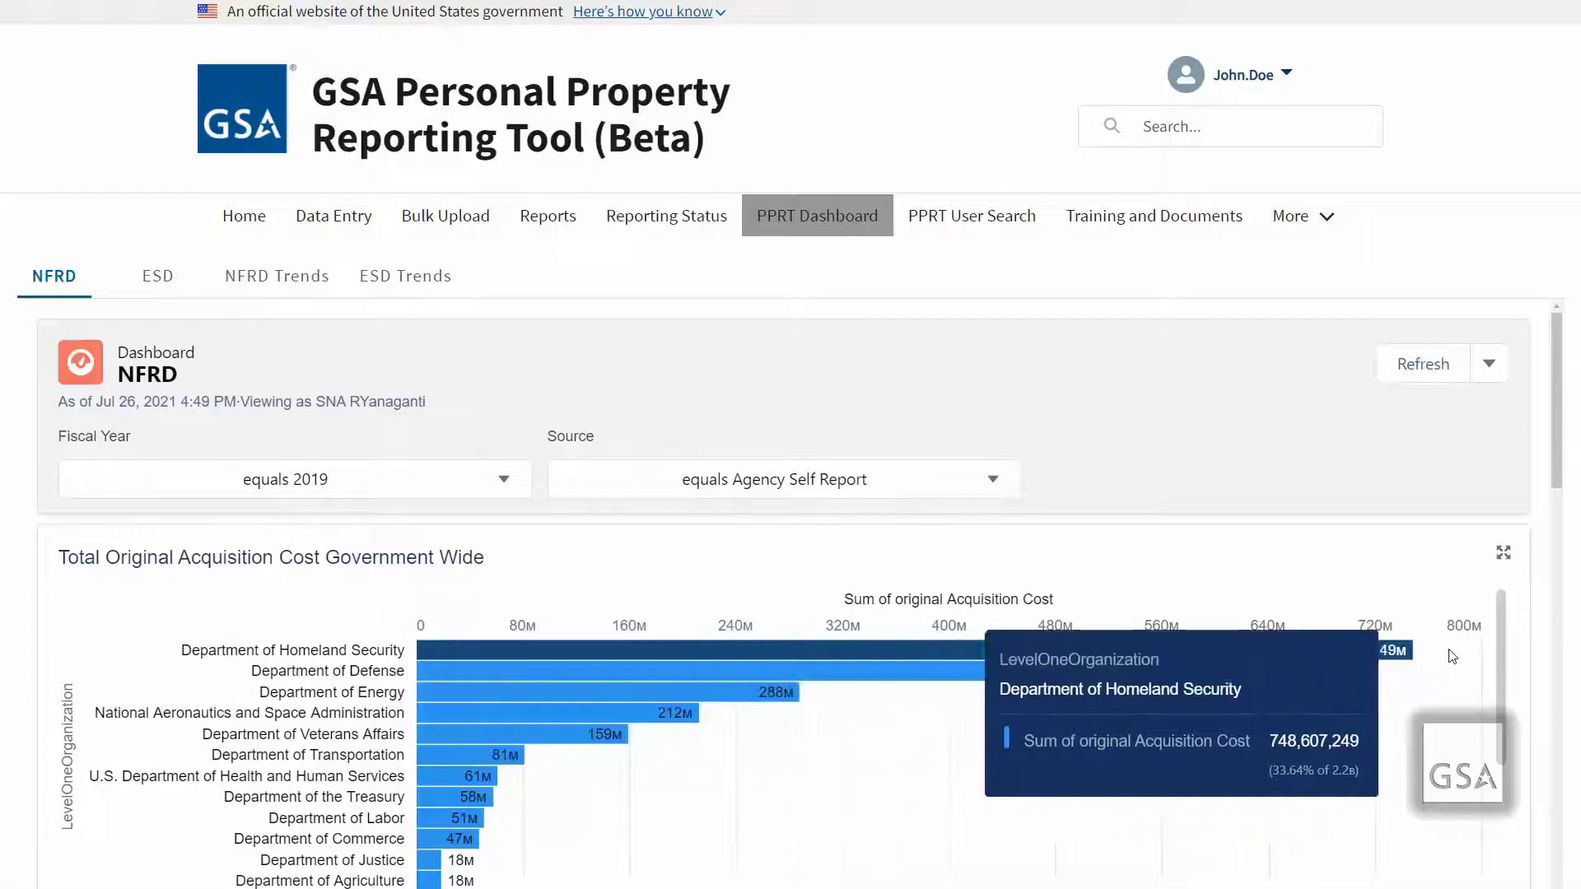
pyautogui.scroll(-5, 1457, 656)
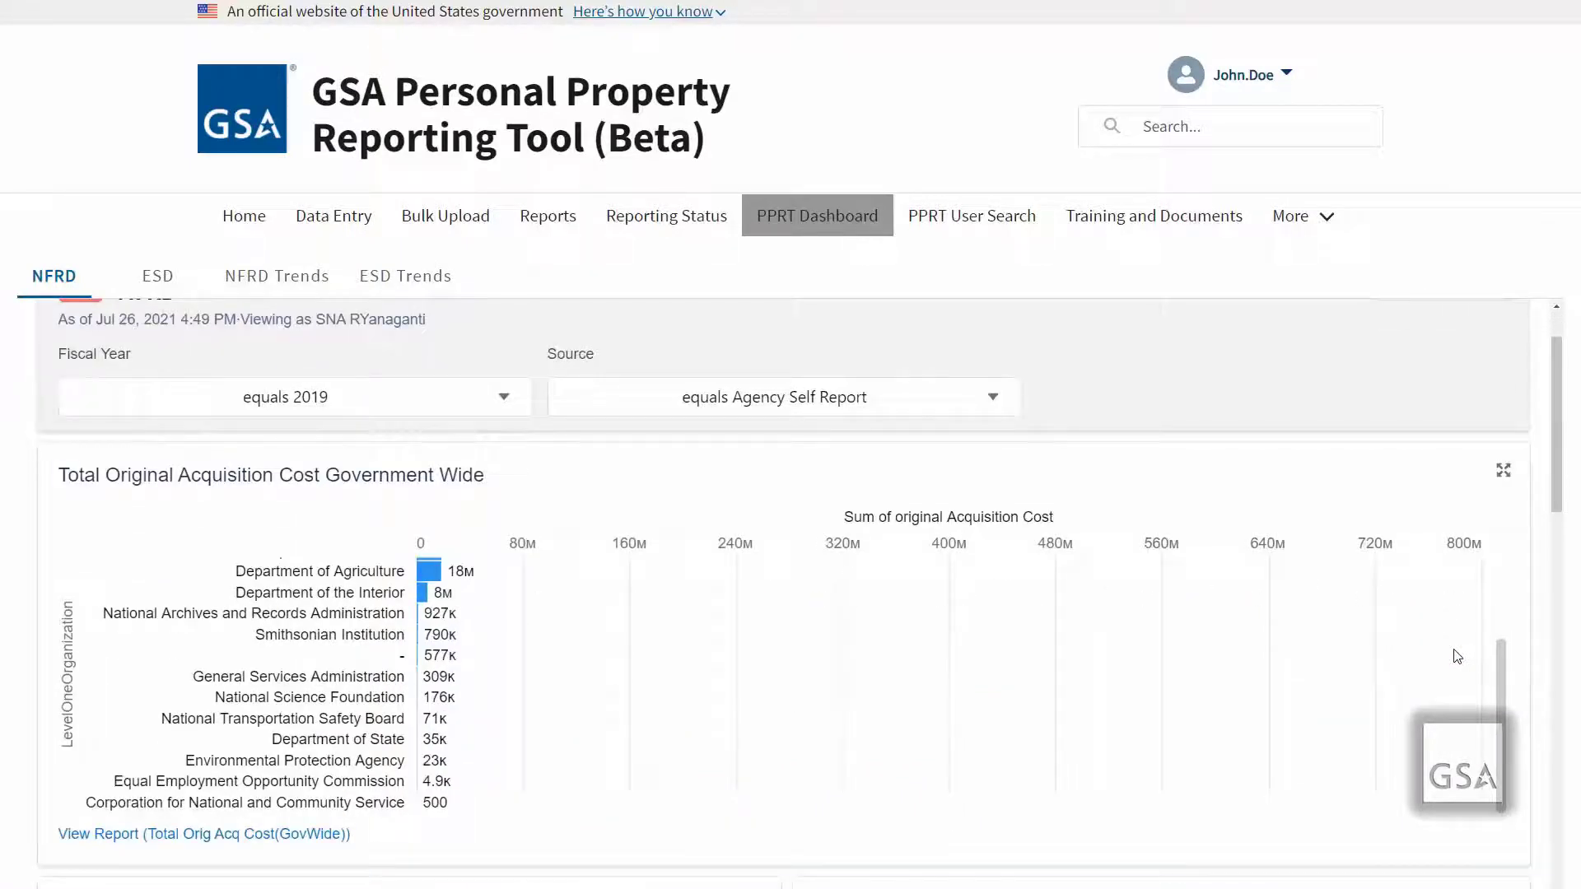
pyautogui.scroll(5, 1458, 656)
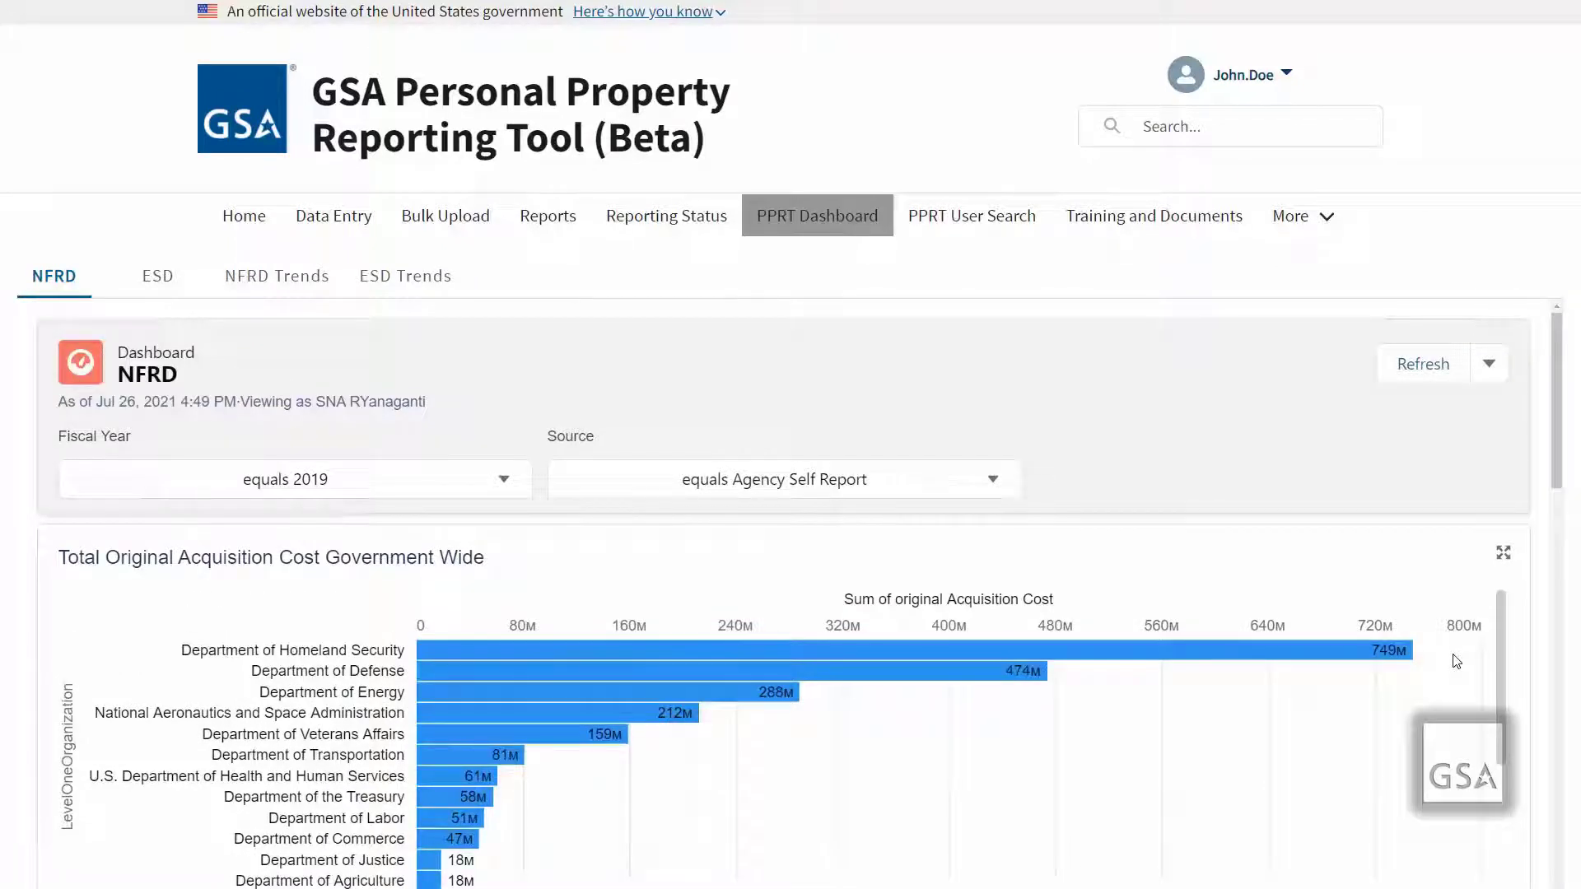
pyautogui.click(1502, 555)
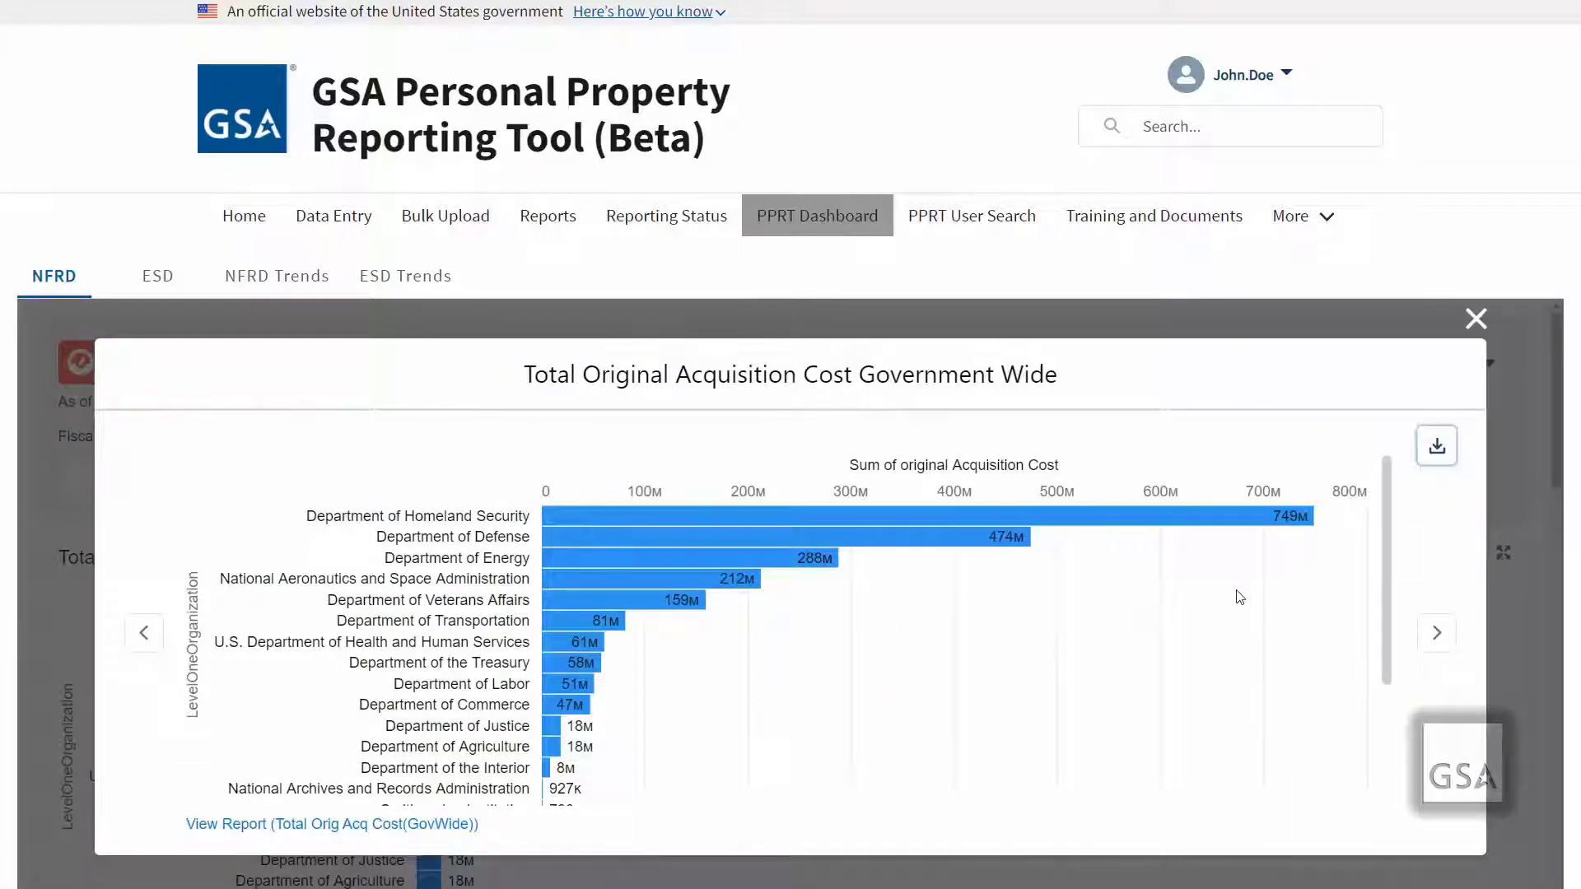
pyautogui.scroll(-2, 1238, 596)
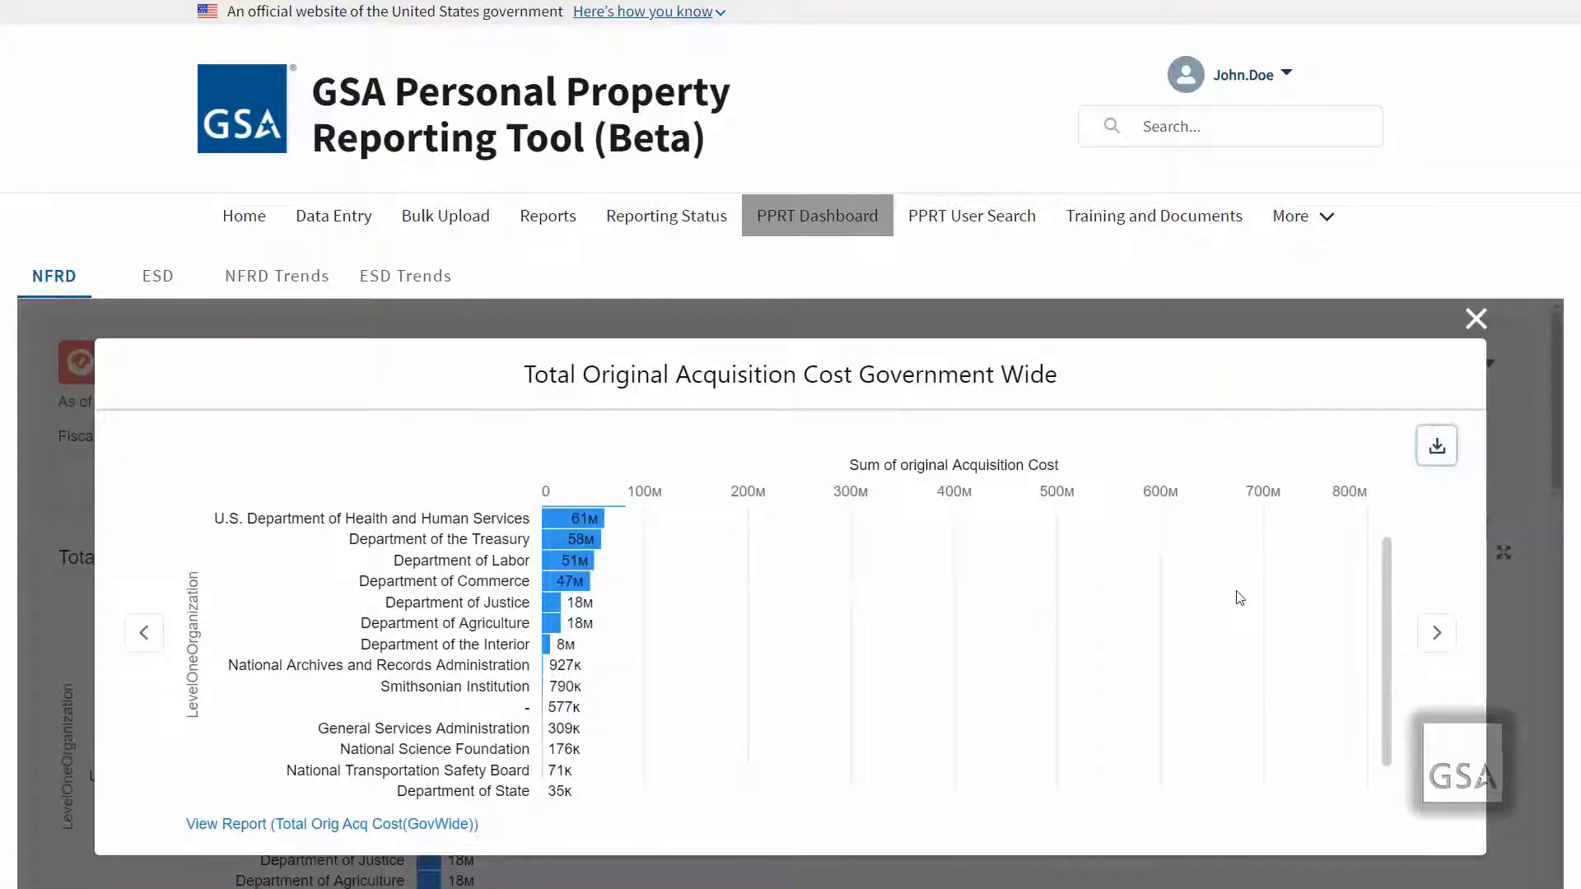
pyautogui.scroll(2, 1240, 597)
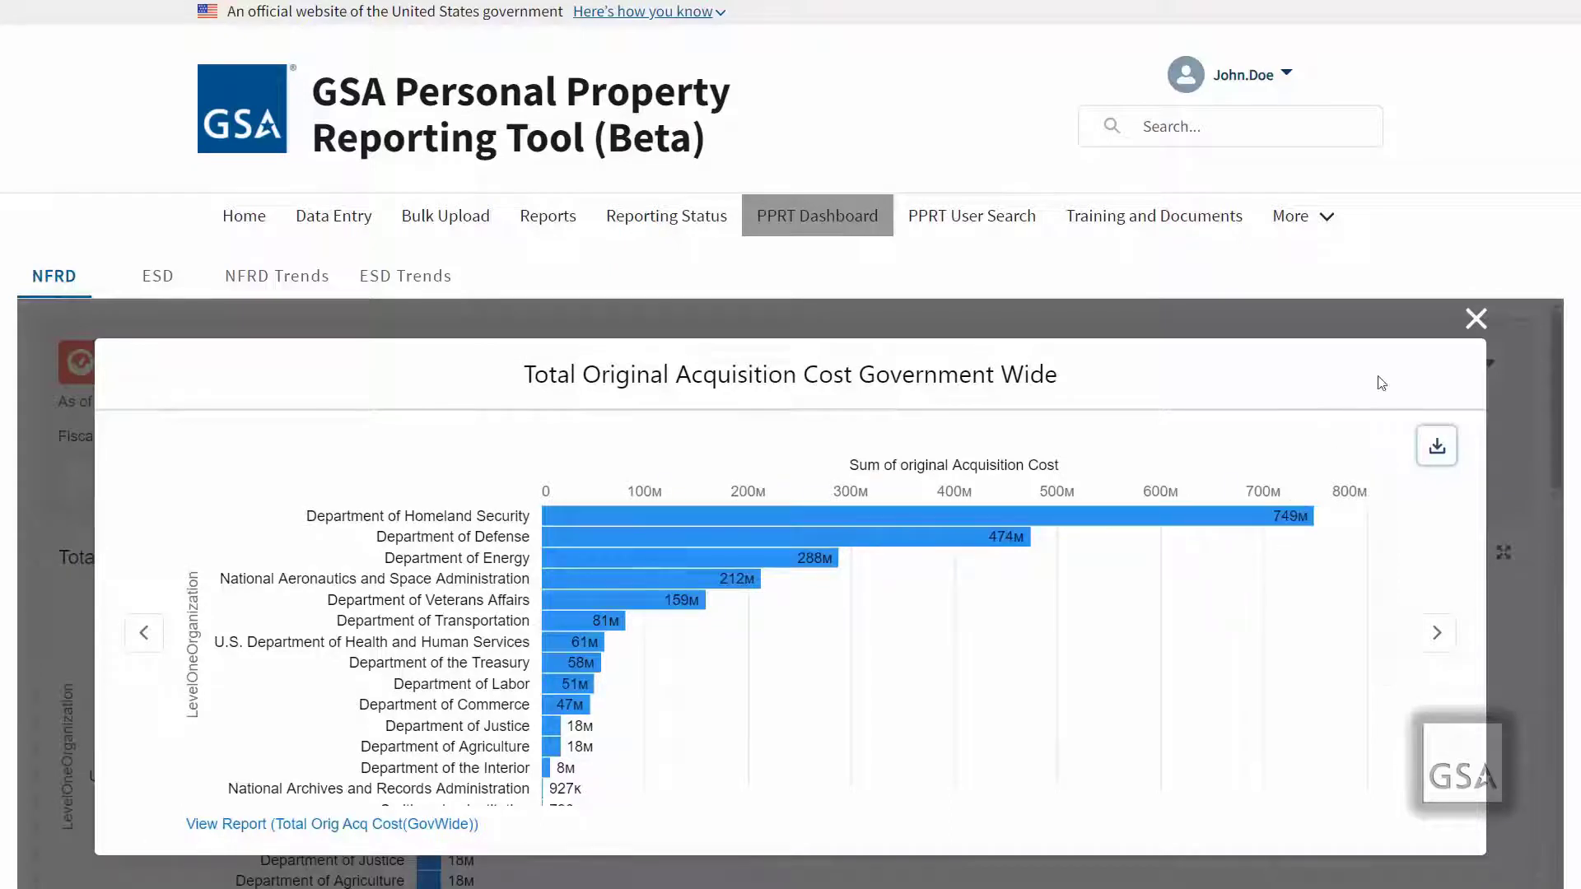
pyautogui.click(1476, 318)
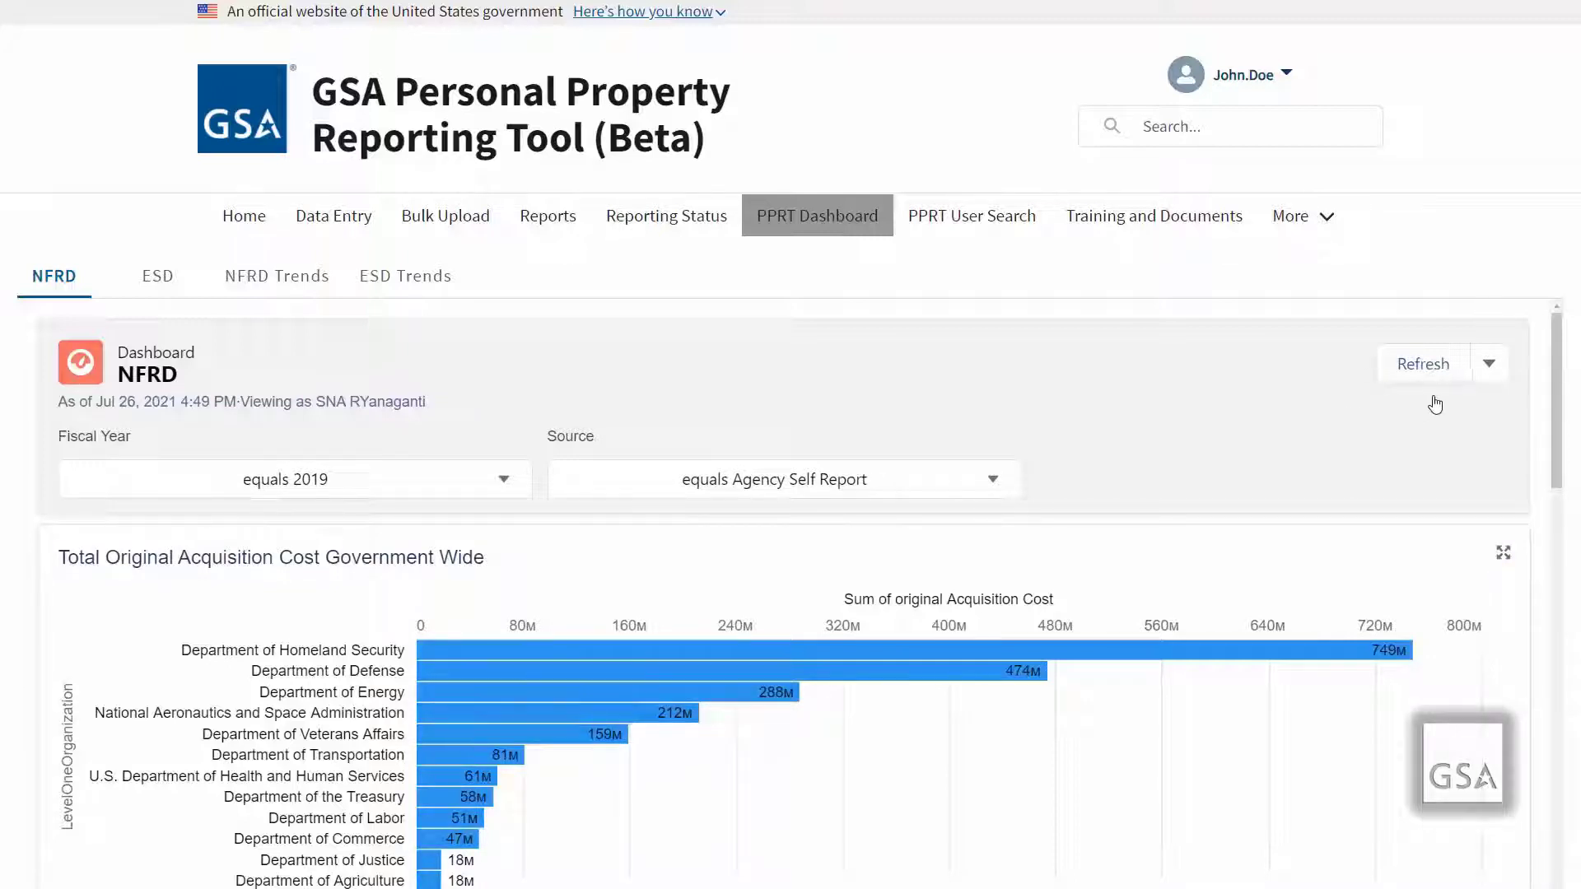
# - Refresh the NFRD dashboard and download it
pyautogui.click(1454, 371)
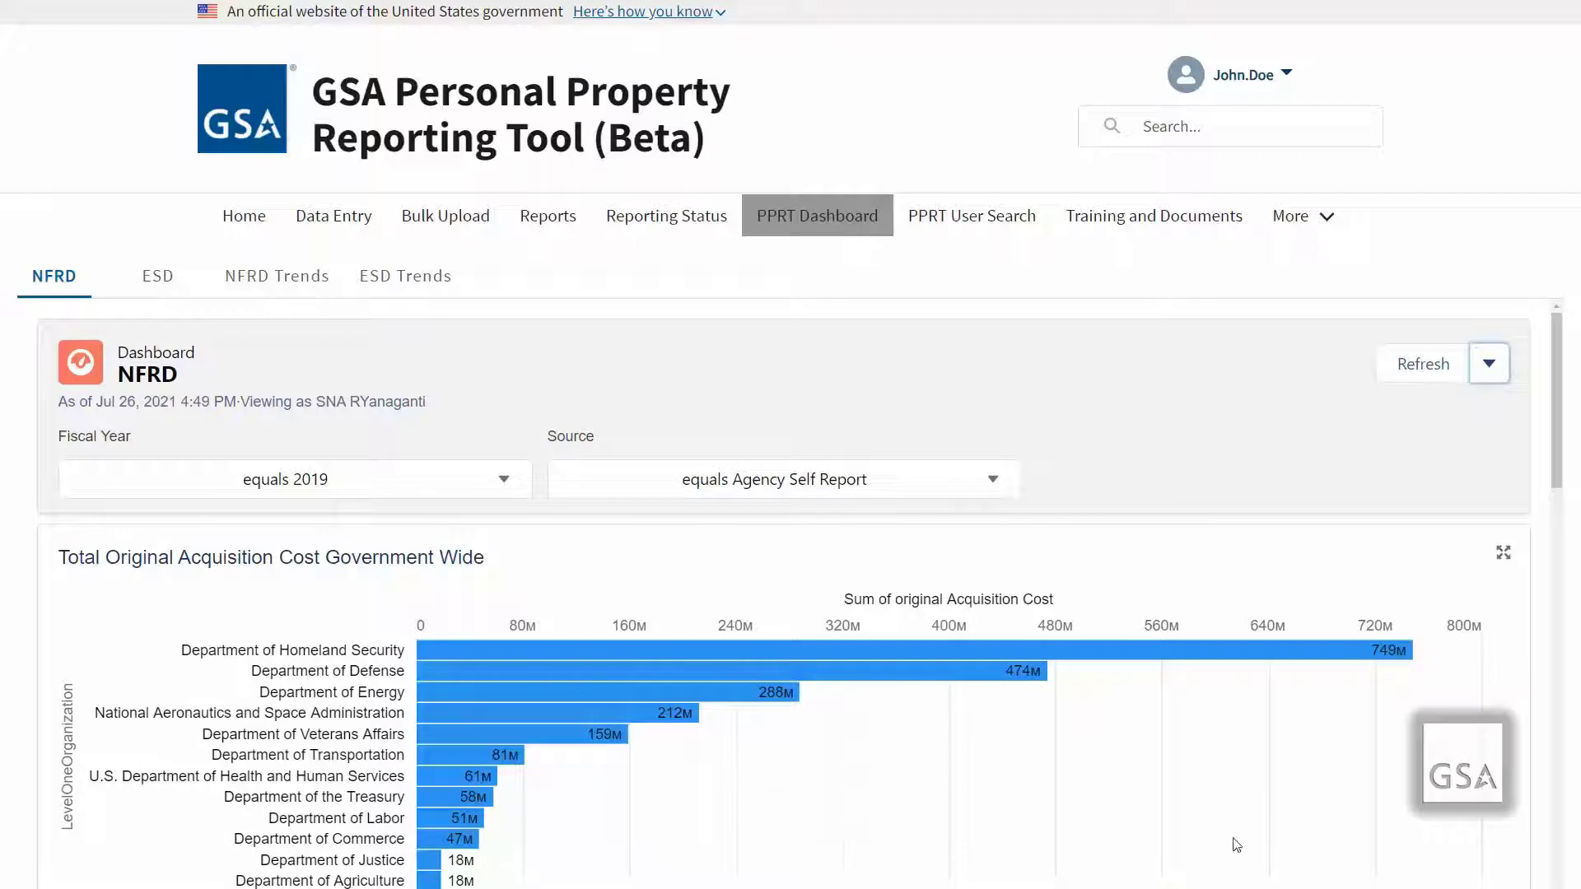
pyautogui.click(1495, 372)
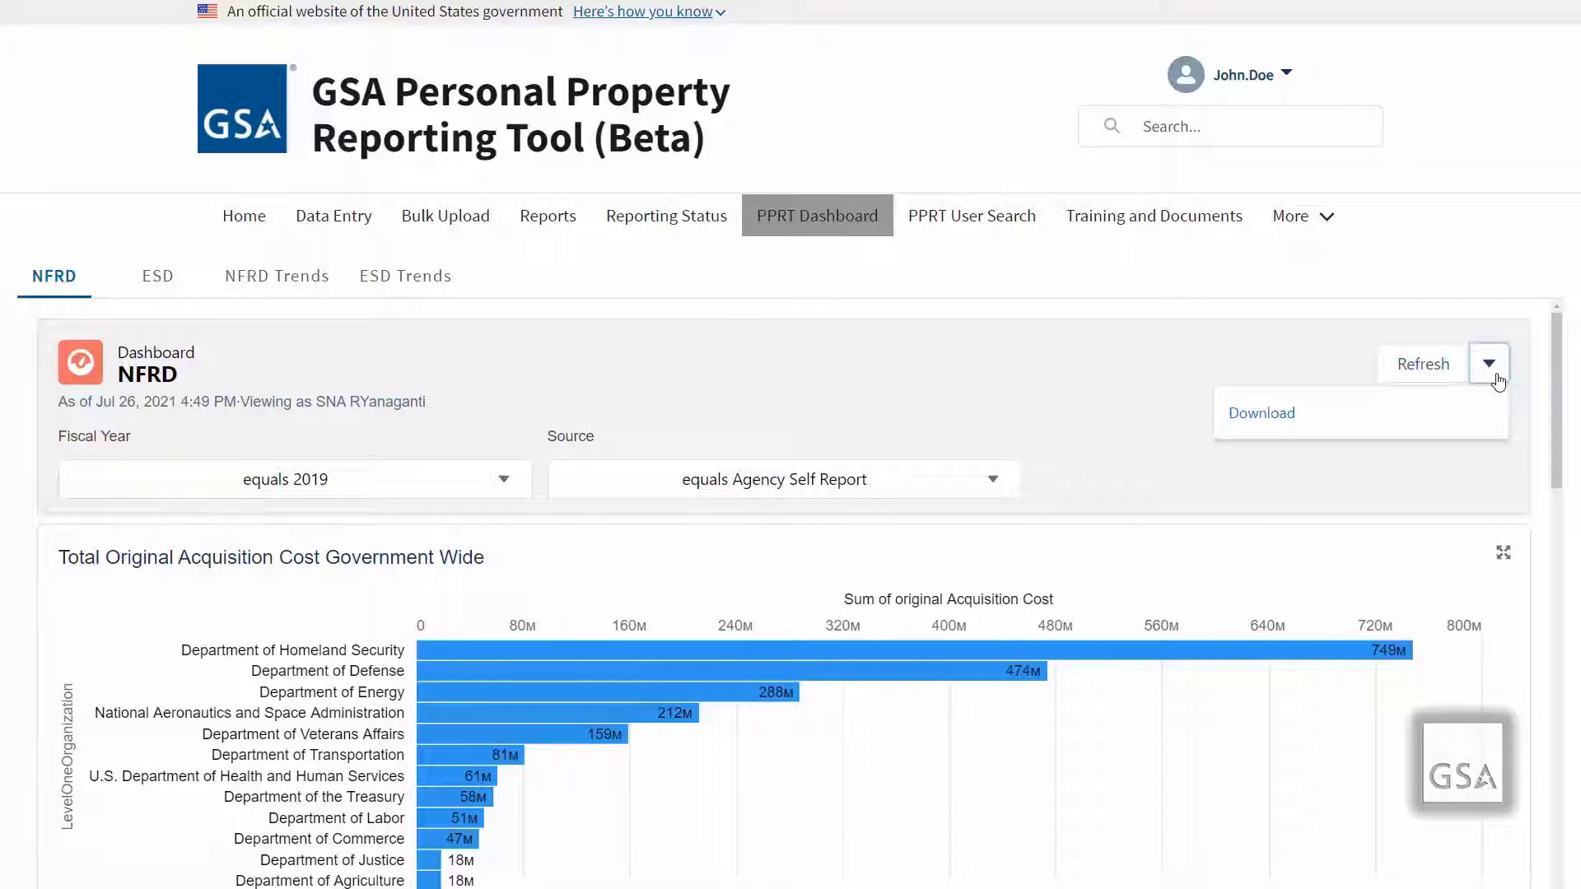
pyautogui.click(1422, 416)
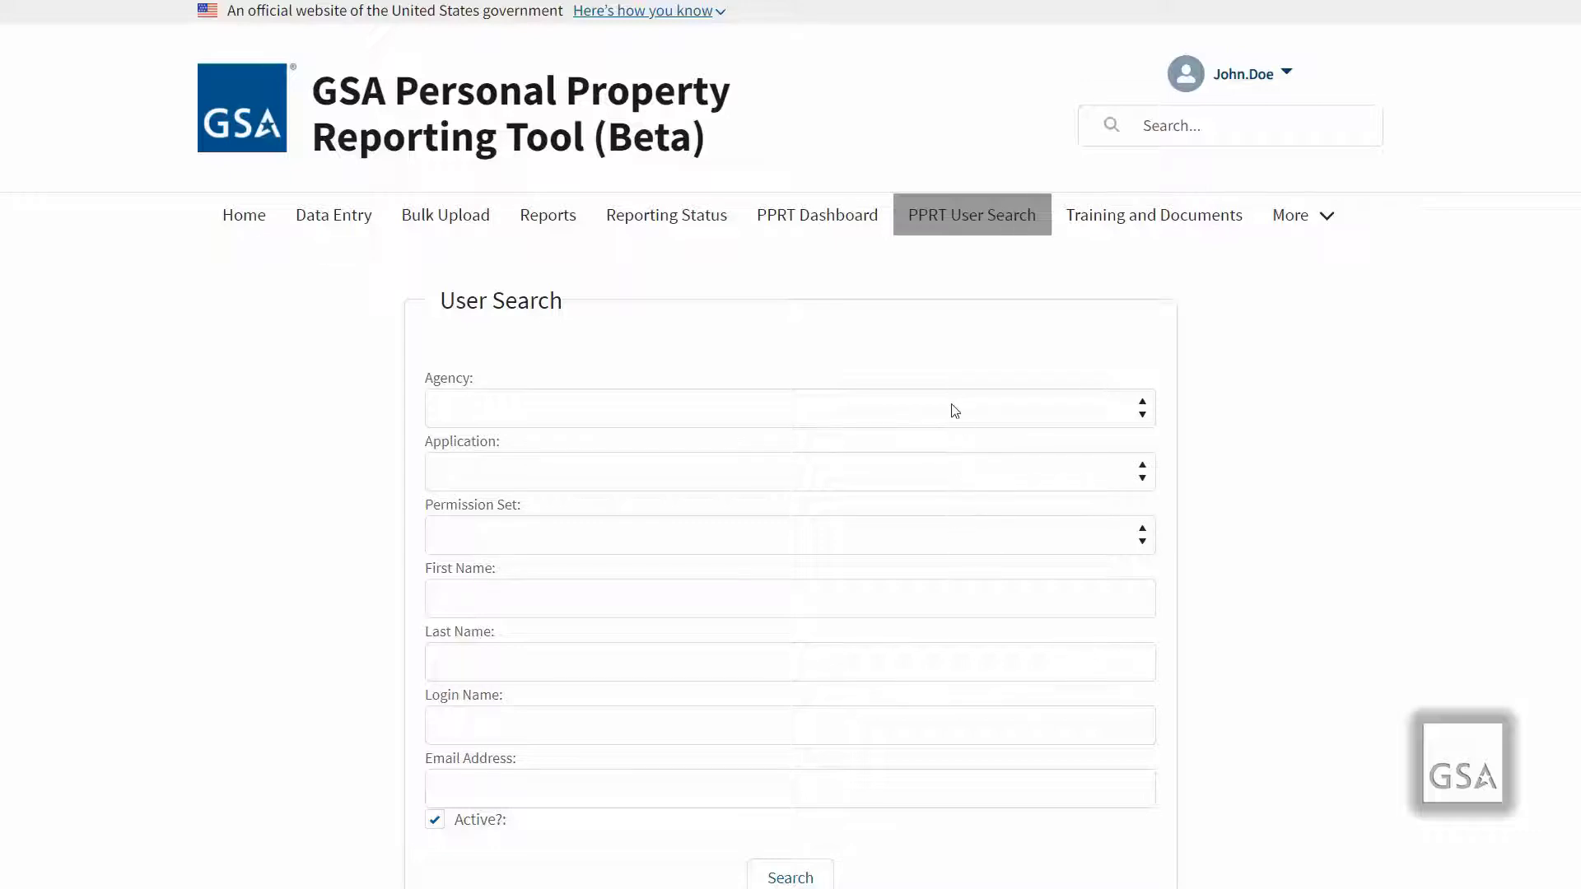
# - Set Agency General Services Administration, Application NFRD and permission set PPRT - NFRD Data Approver - R
pyautogui.click(955, 410)
pyautogui.click(950, 468)
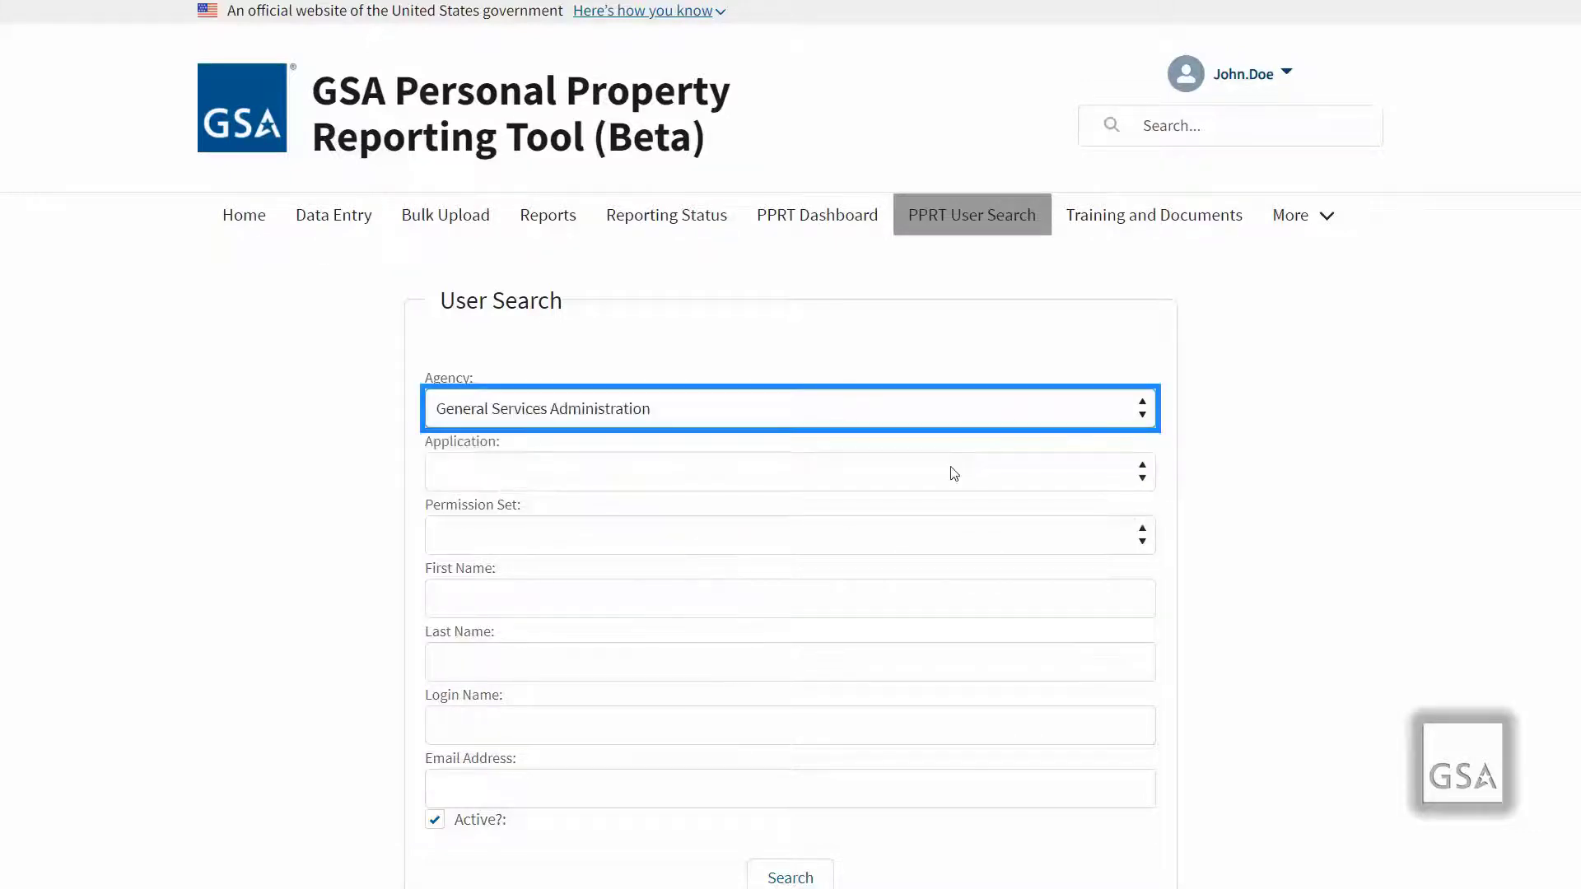
pyautogui.click(952, 486)
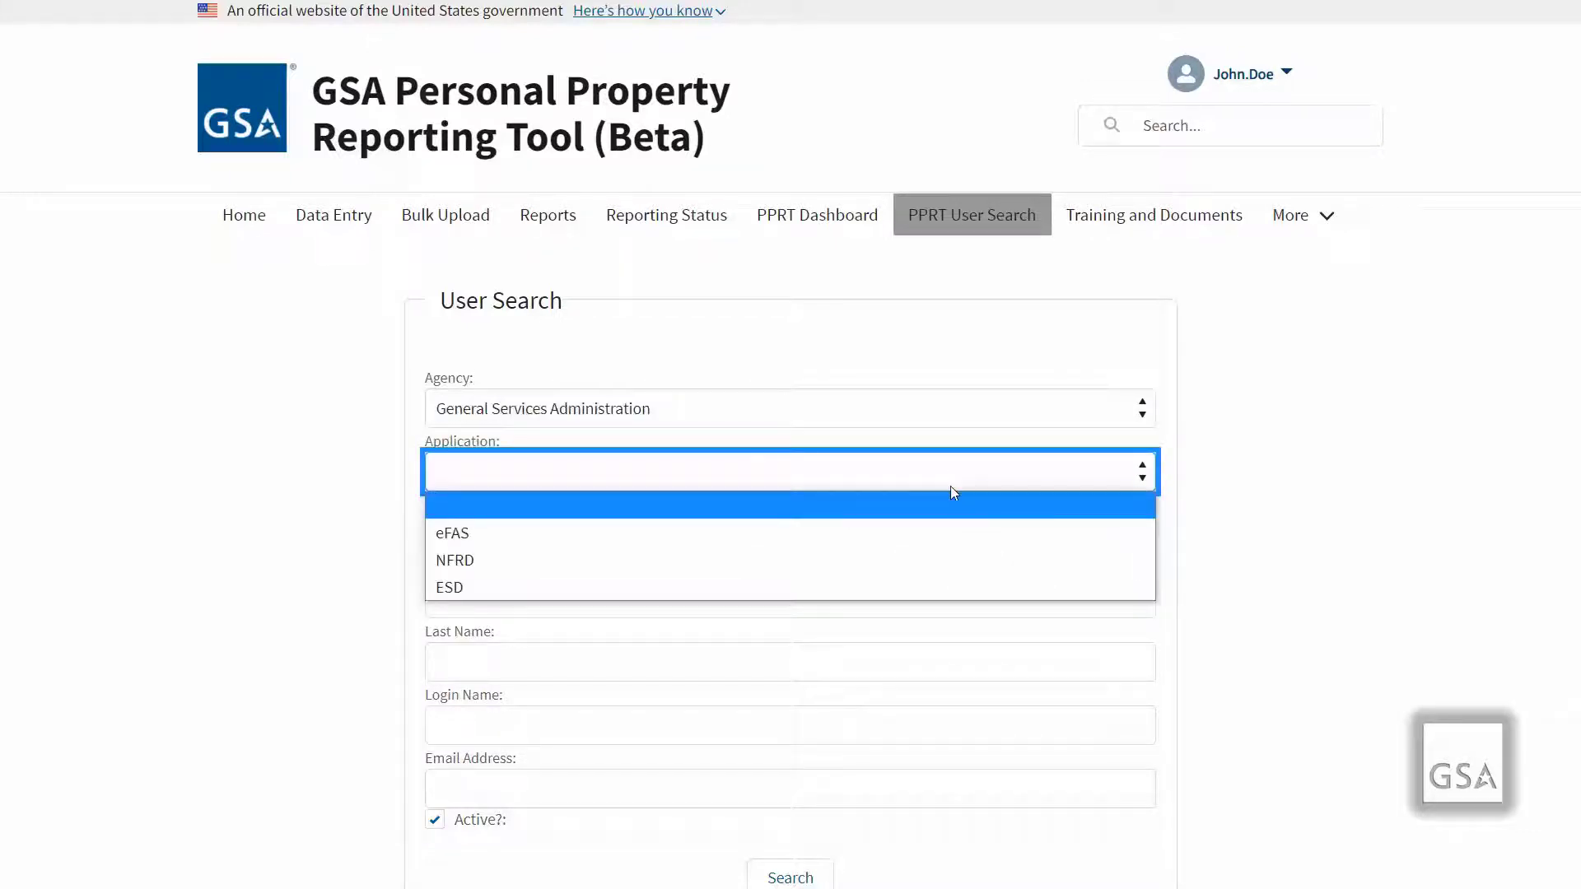
pyautogui.click(943, 558)
pyautogui.click(943, 545)
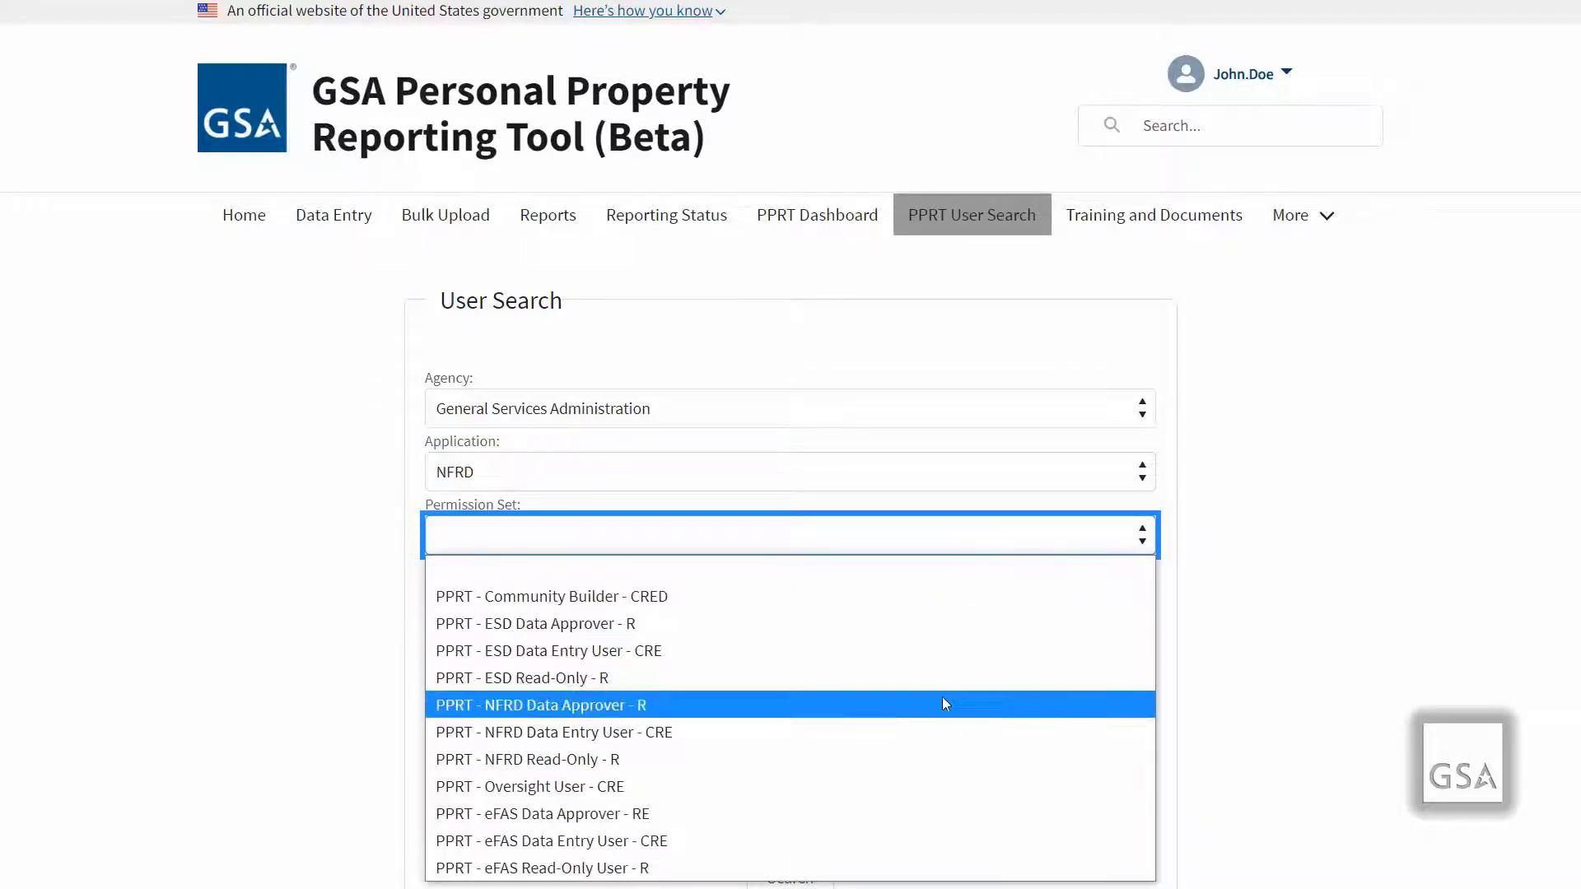
pyautogui.click(944, 704)
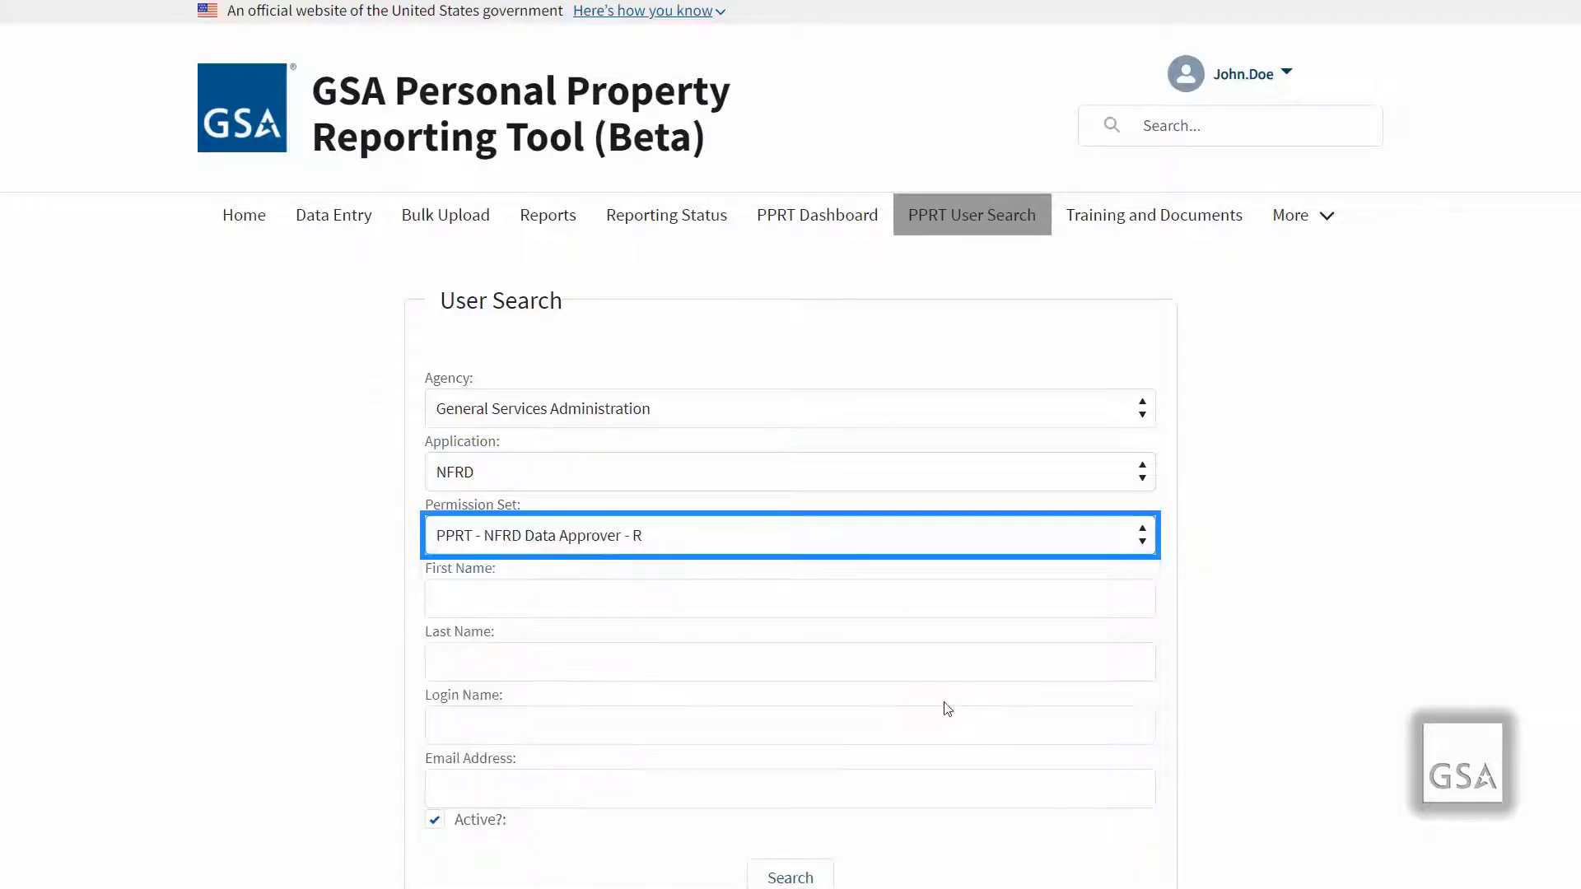
# - Enter the user's first name, last name and e-mail address, leaving login name blank
pyautogui.click(919, 604)
pyautogui.write('John')
pyautogui.press('Tab')
pyautogui.write('Doe')
pyautogui.press('Tab')
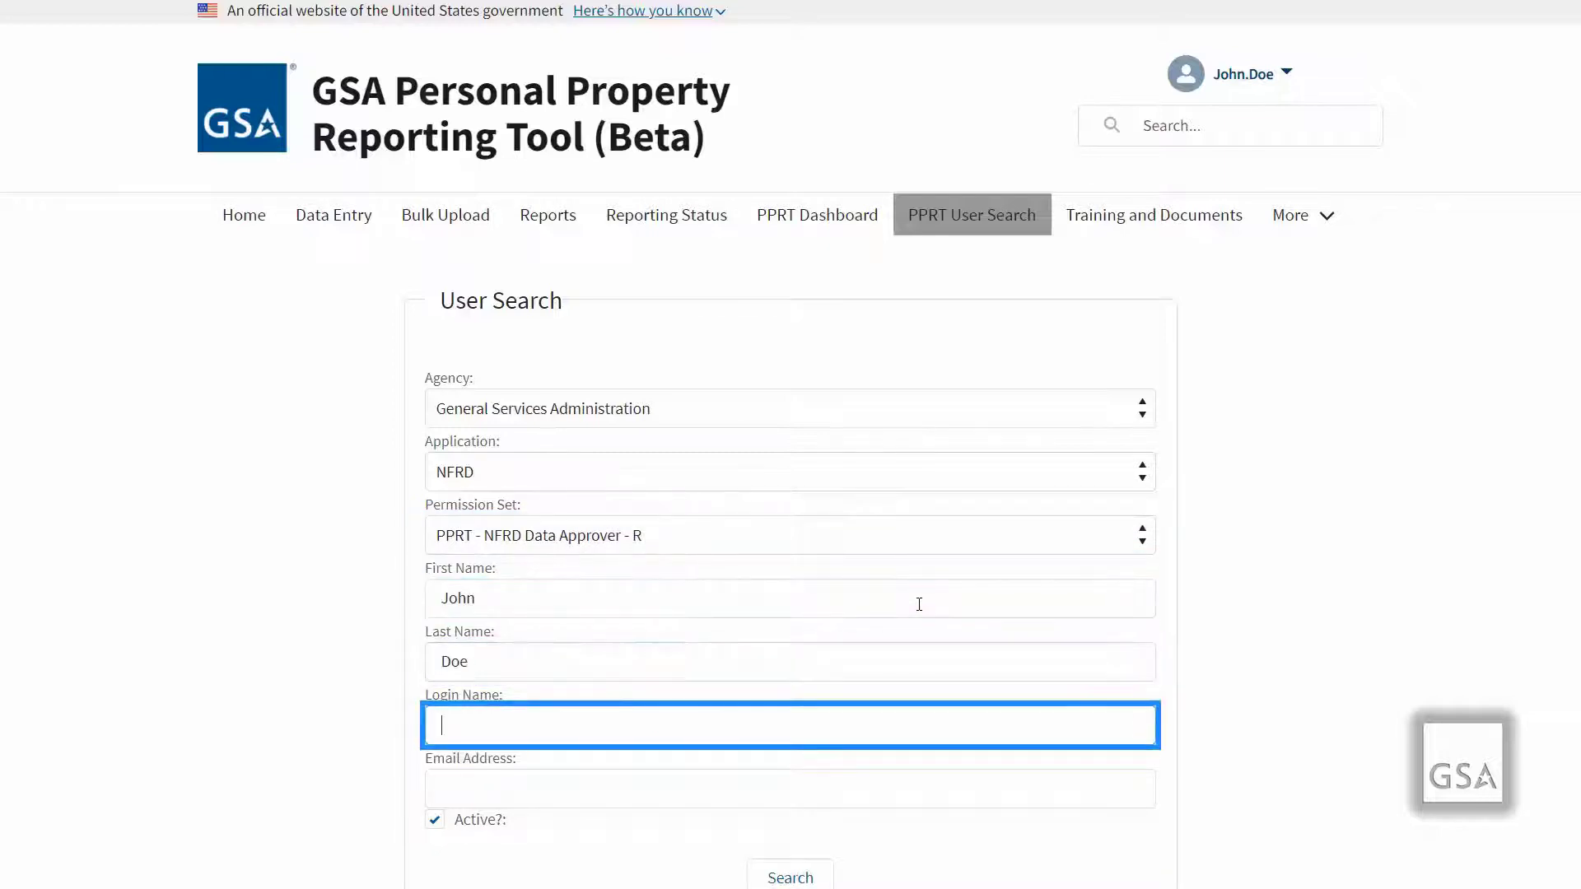
pyautogui.press('Tab')
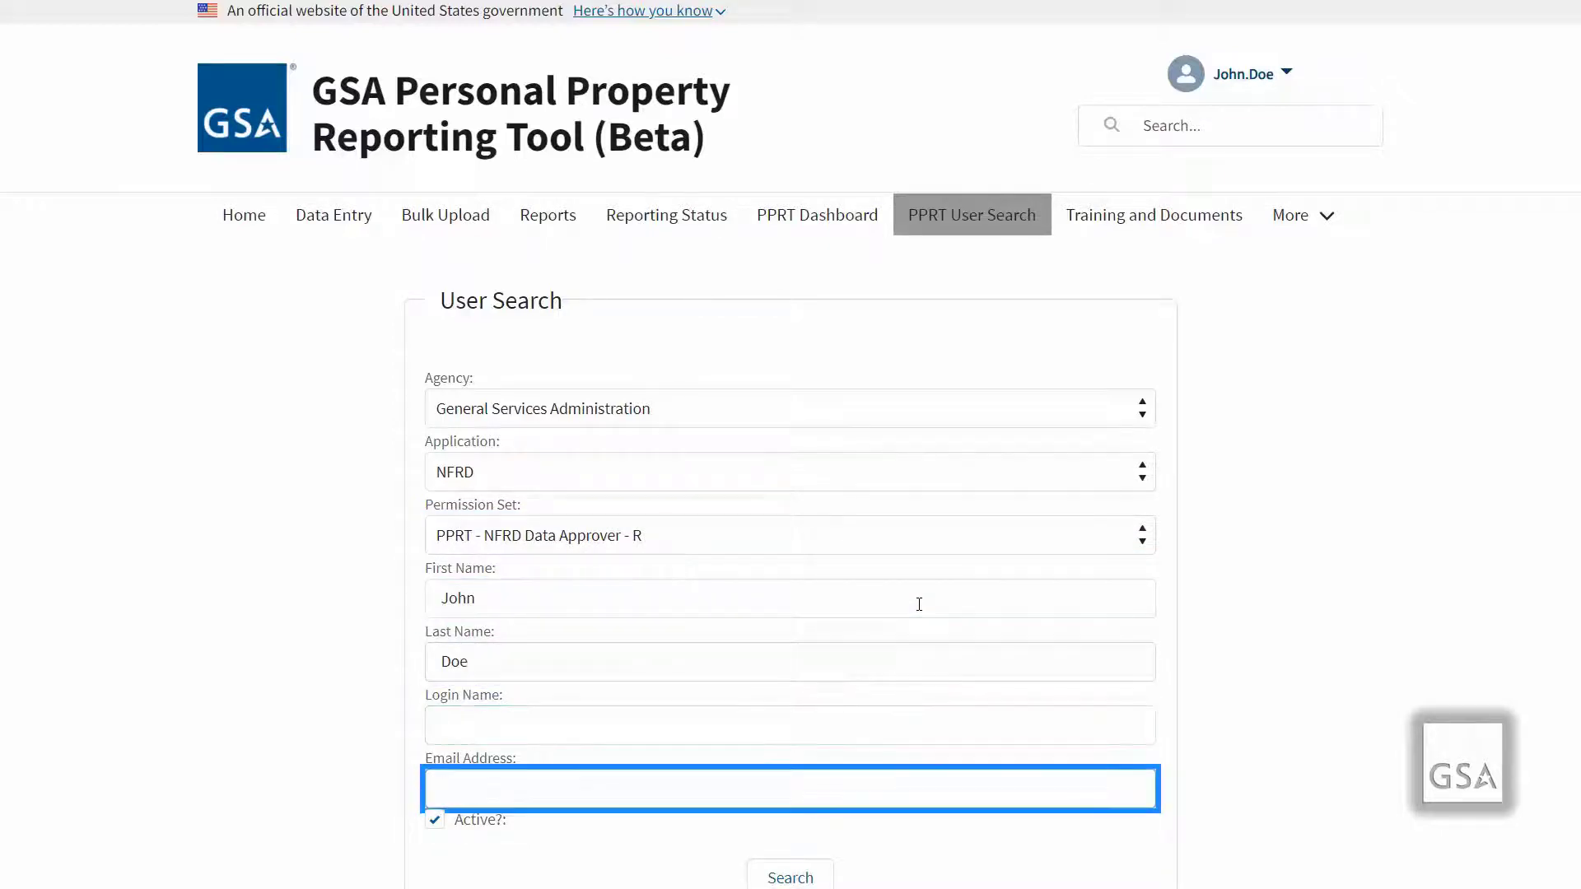
# - Search active users only and download the matching result as a CSV file
pyautogui.click(434, 820)
pyautogui.click(435, 820)
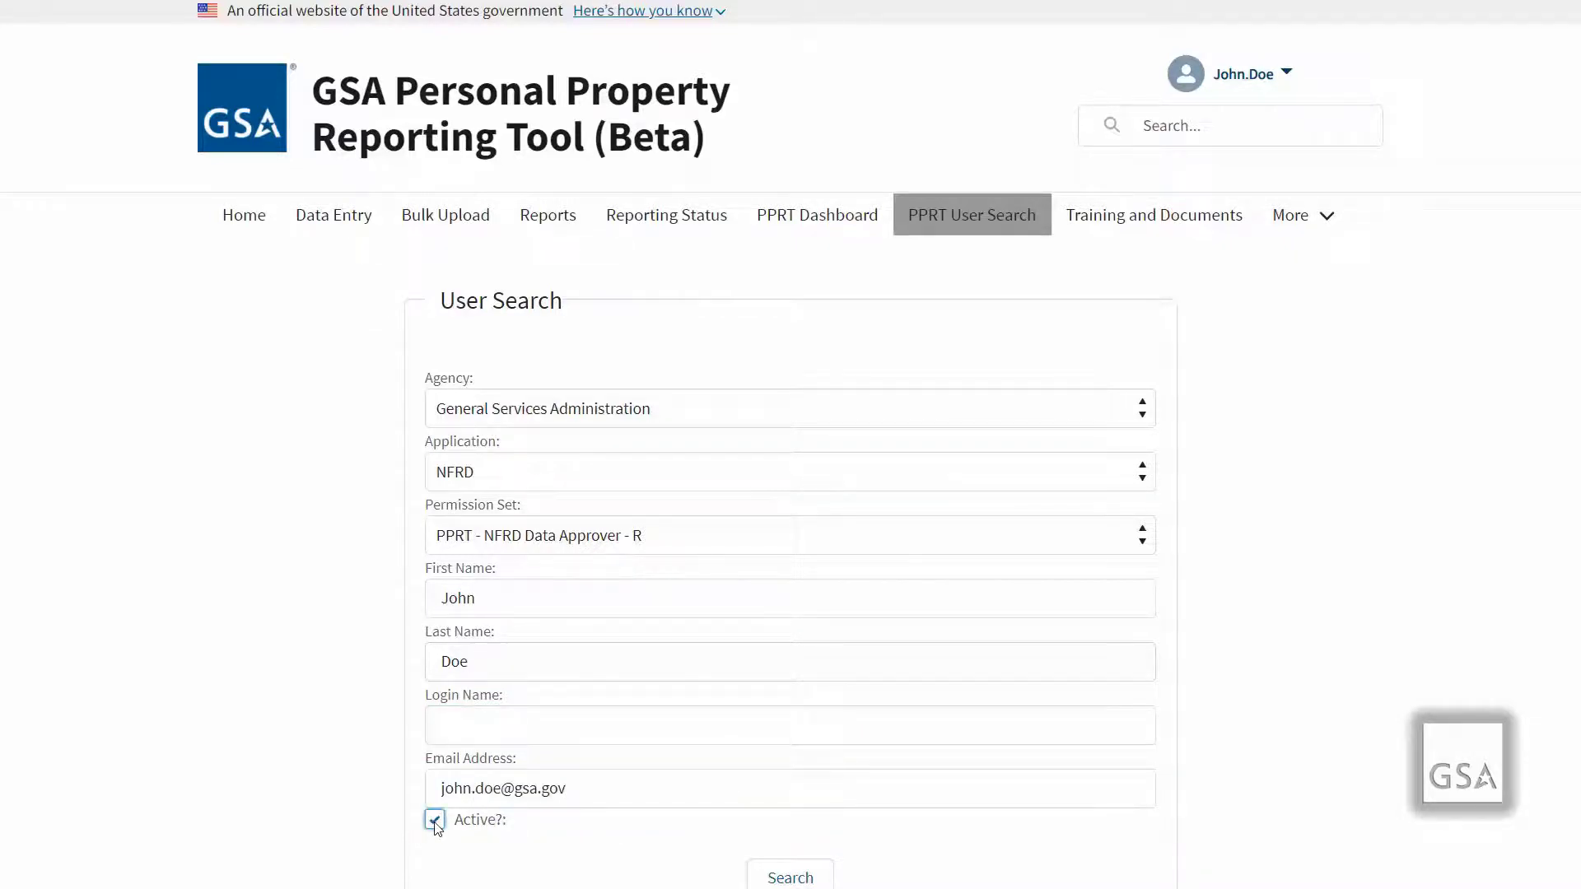
pyautogui.click(770, 877)
pyautogui.scroll(-4, 768, 877)
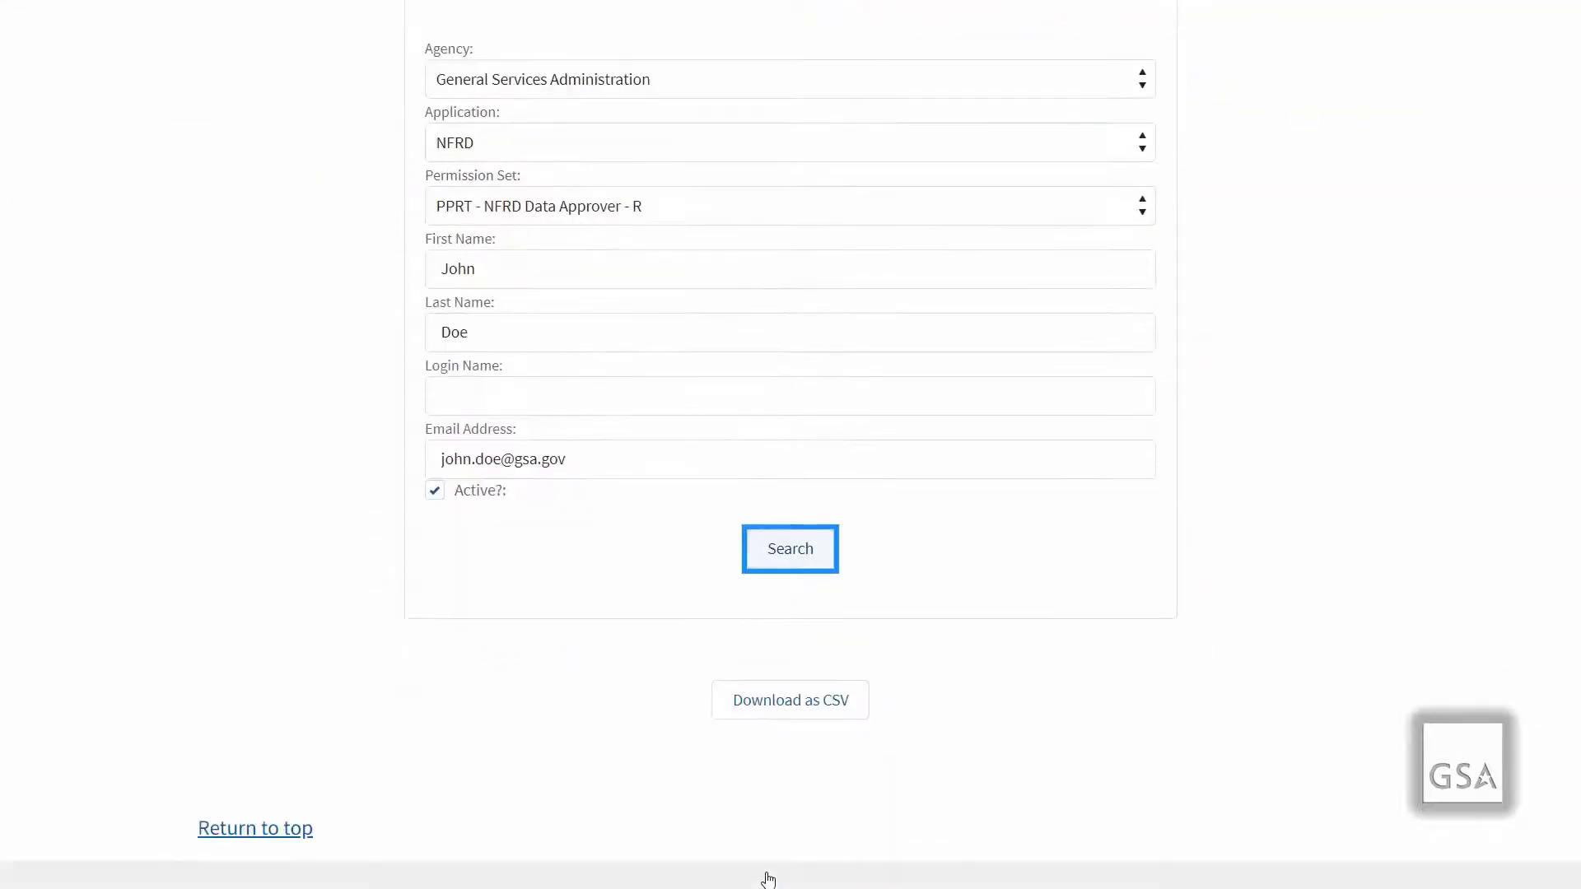
pyautogui.click(778, 570)
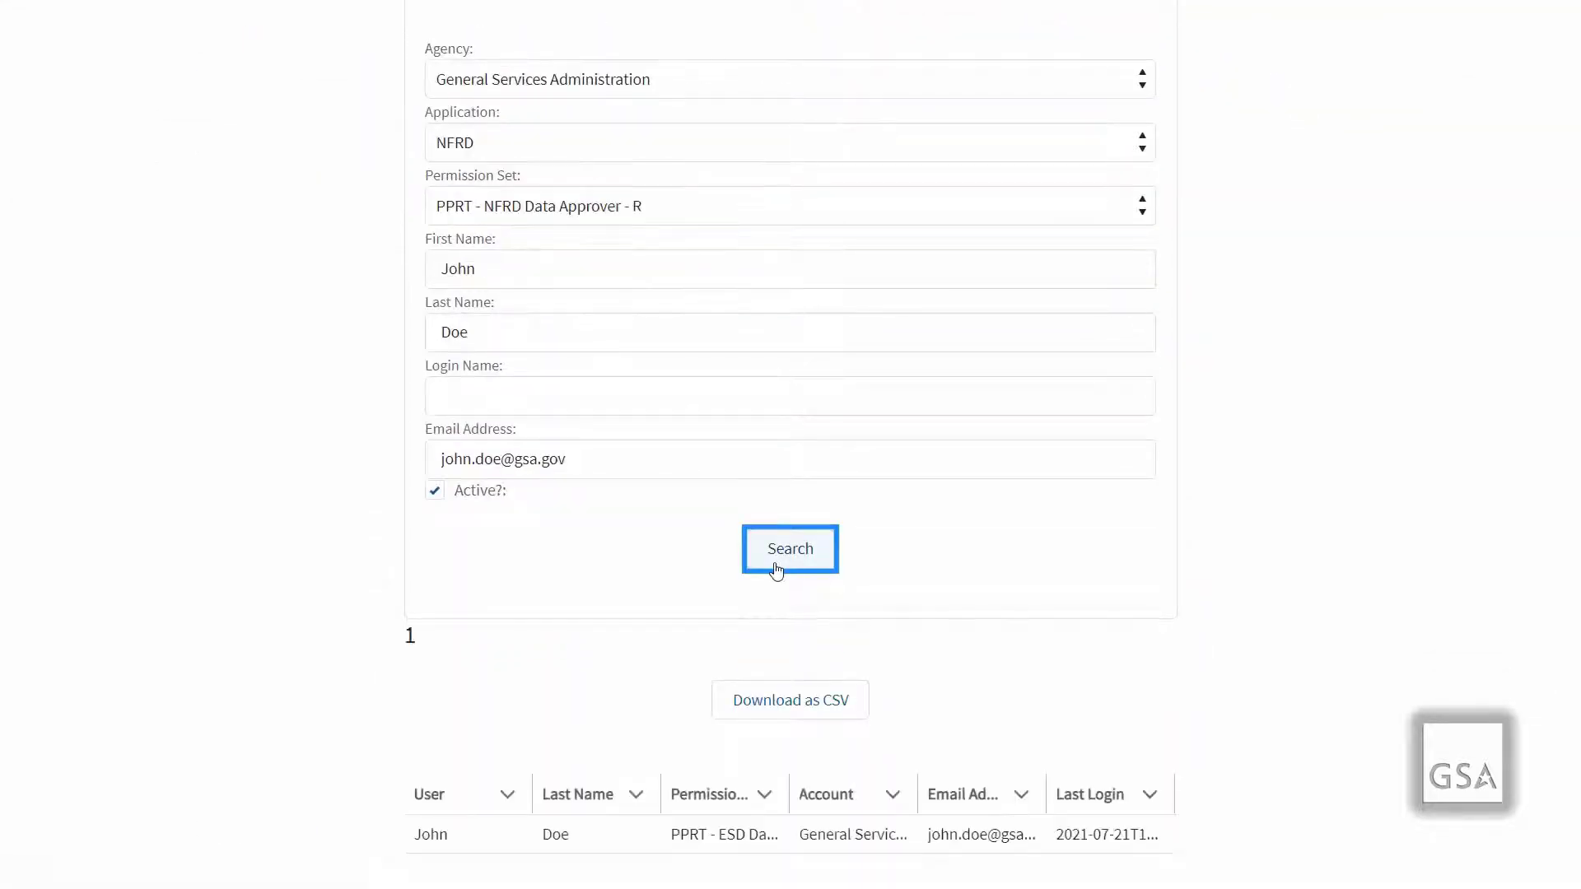
pyautogui.click(785, 702)
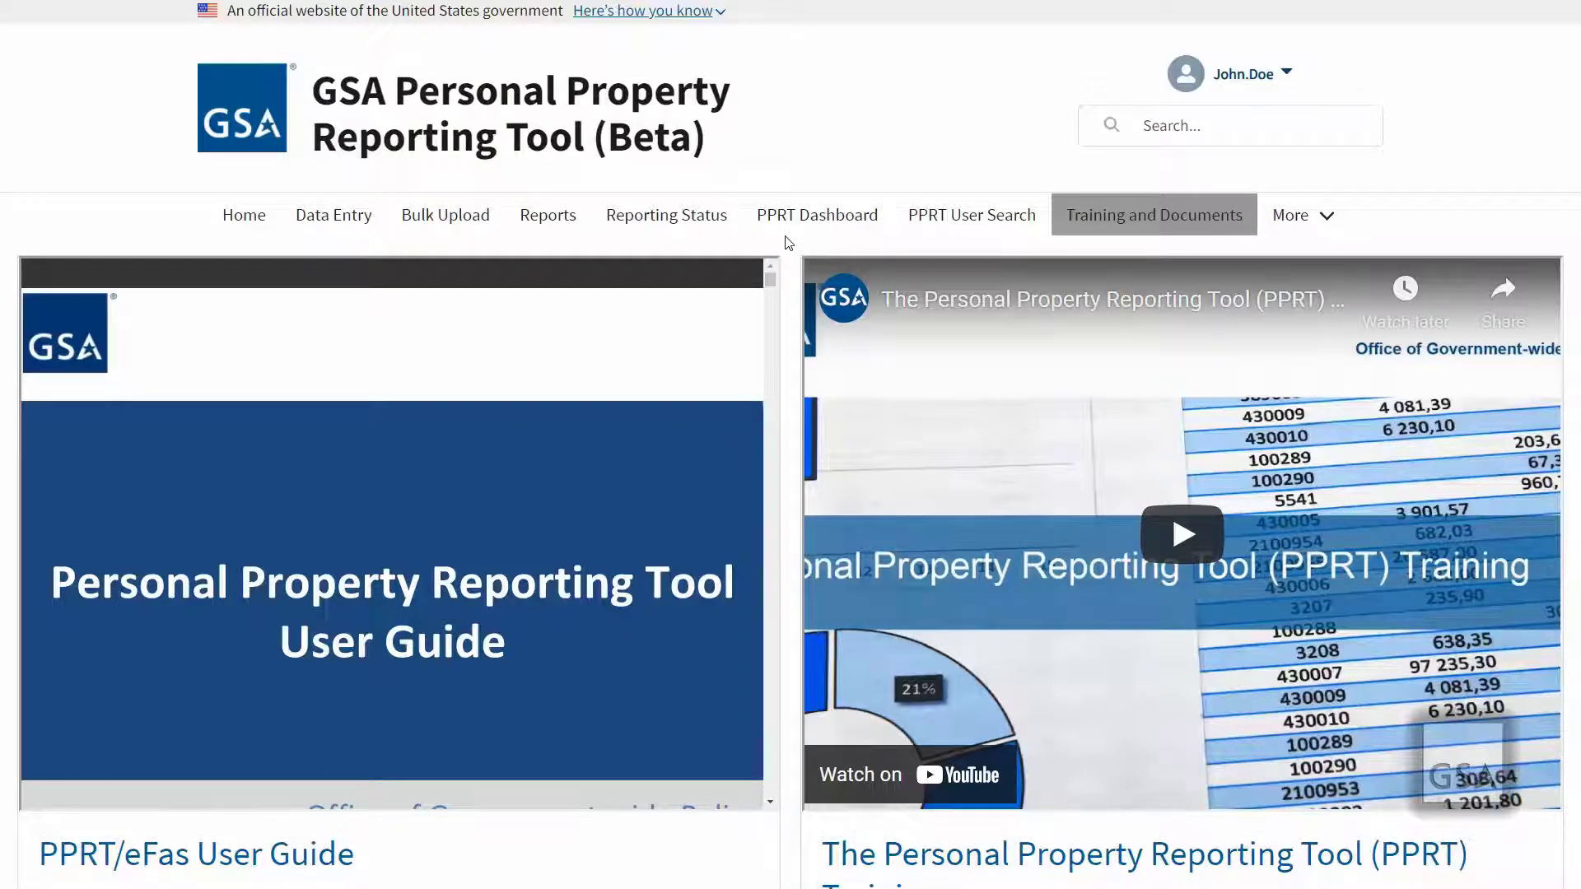
# - Play the PPRT training video and page the user guide to its Table of Contents on page 3
pyautogui.click(1172, 536)
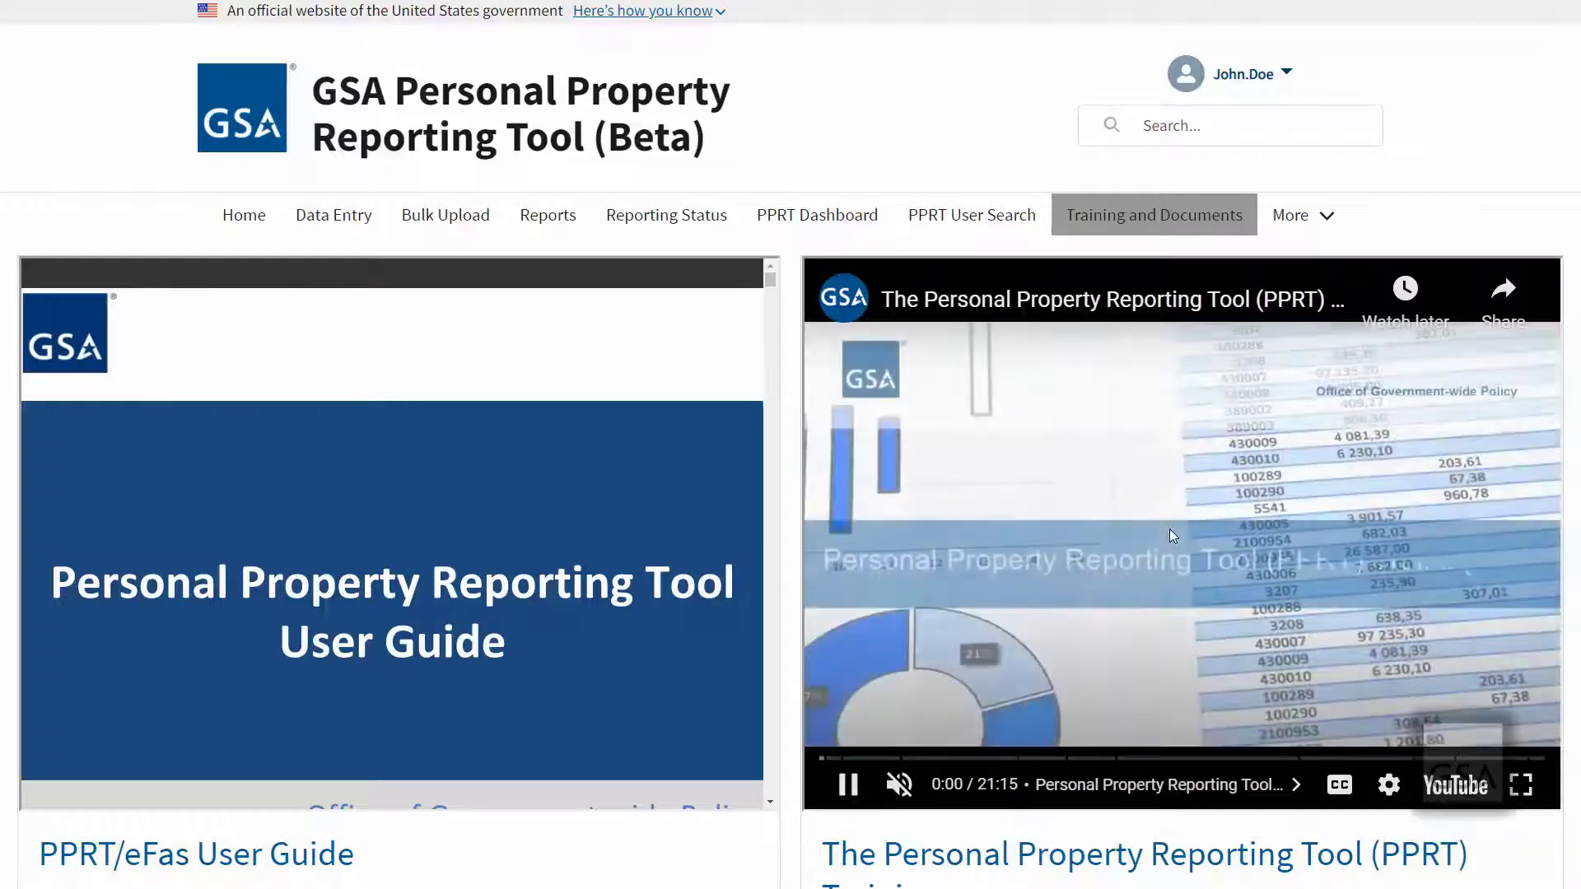
pyautogui.moveTo(564, 363)
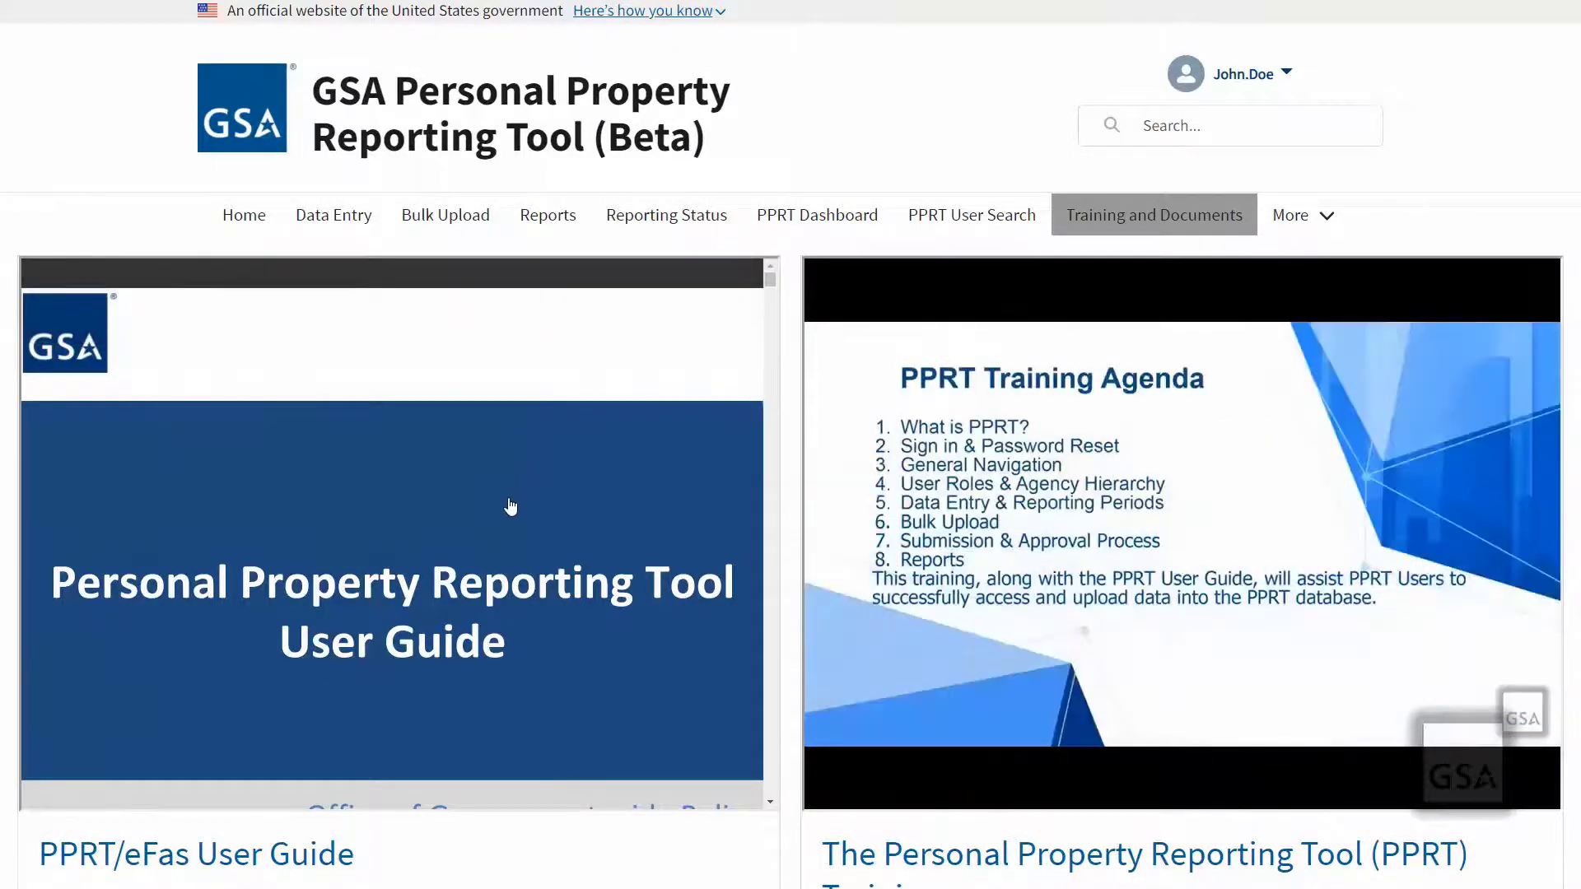
pyautogui.moveTo(492, 623)
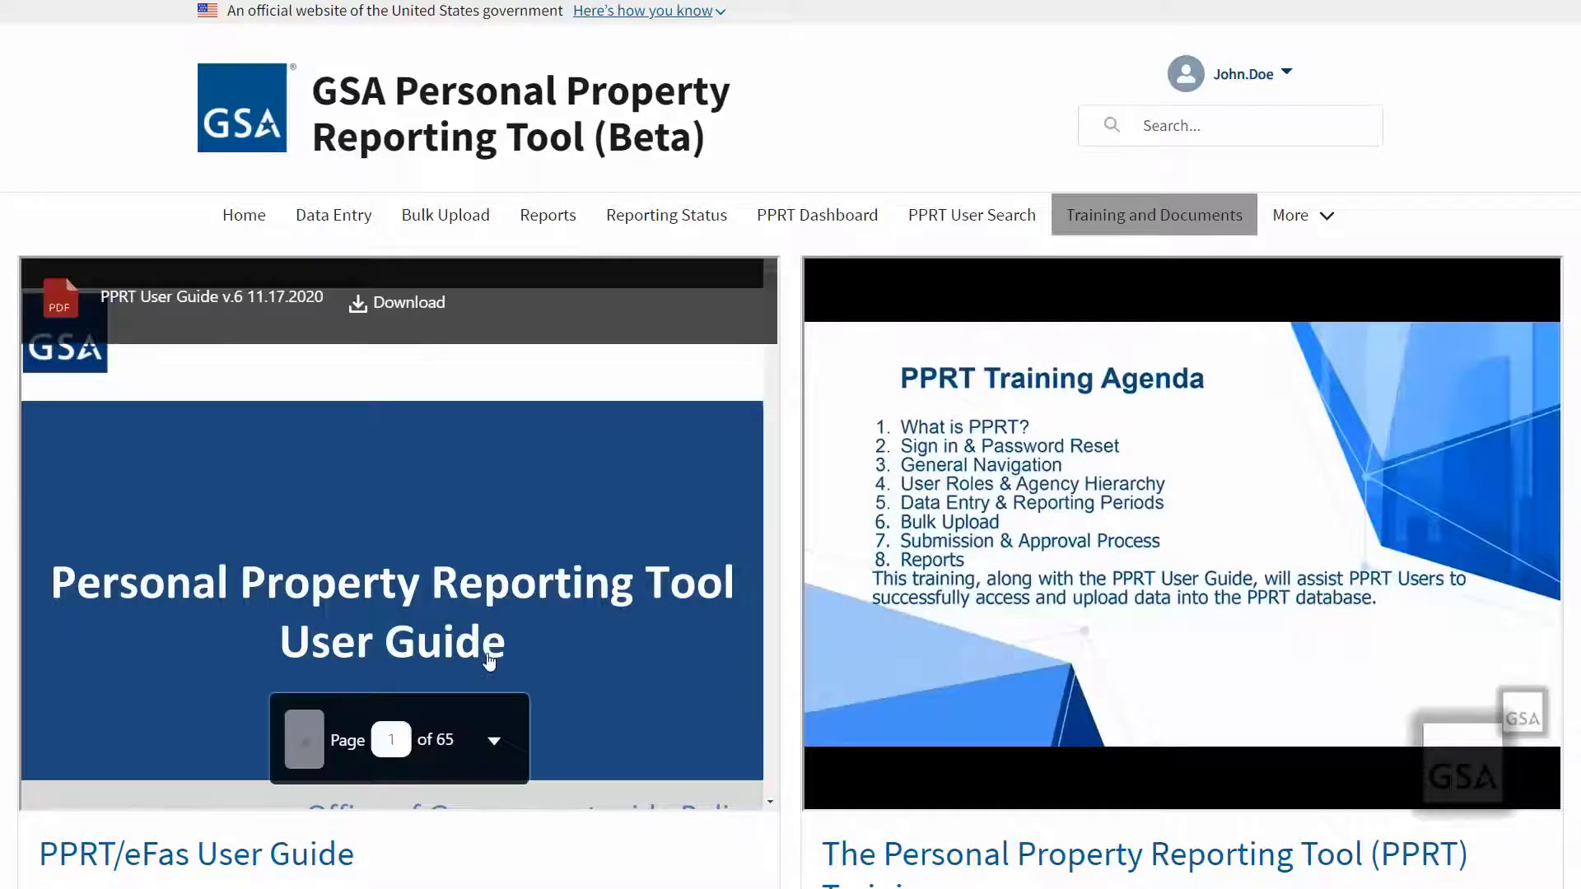
pyautogui.click(494, 740)
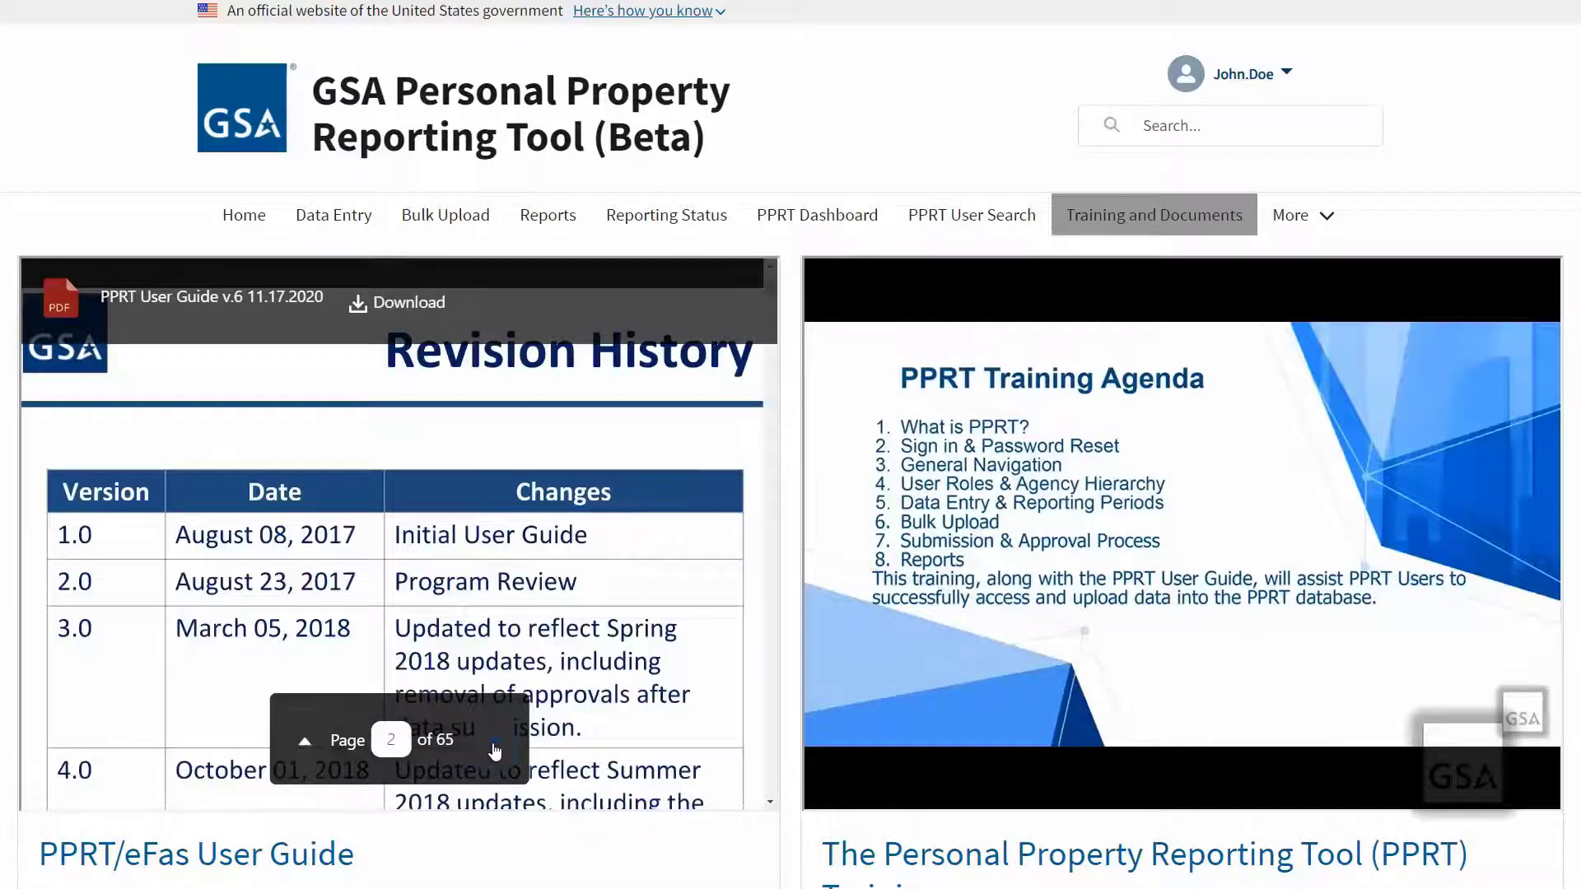
pyautogui.click(494, 742)
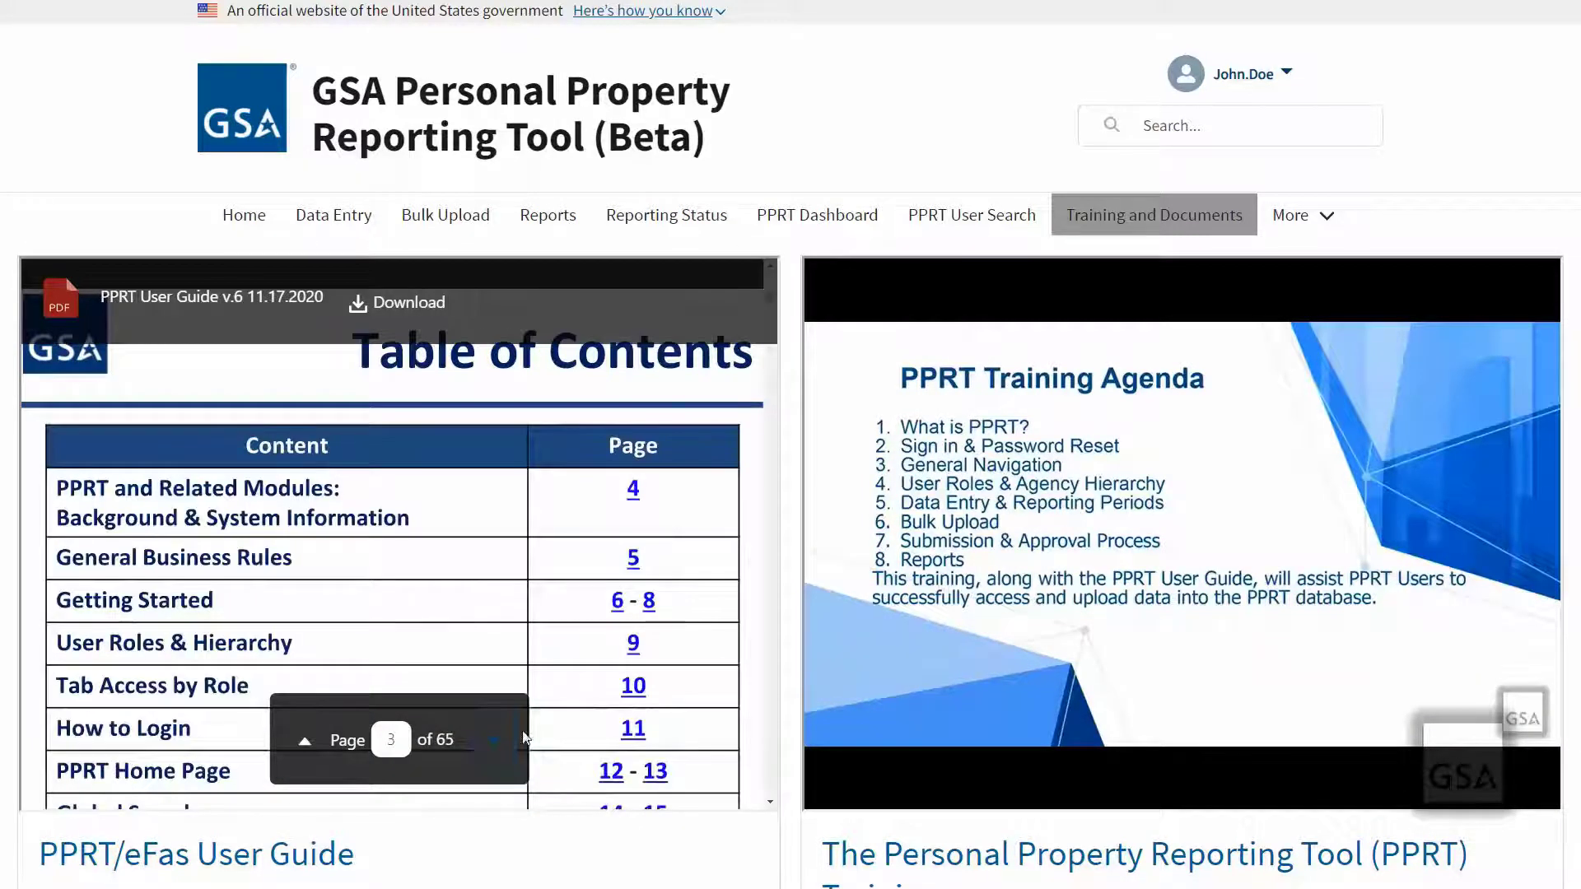
pyautogui.click(1298, 228)
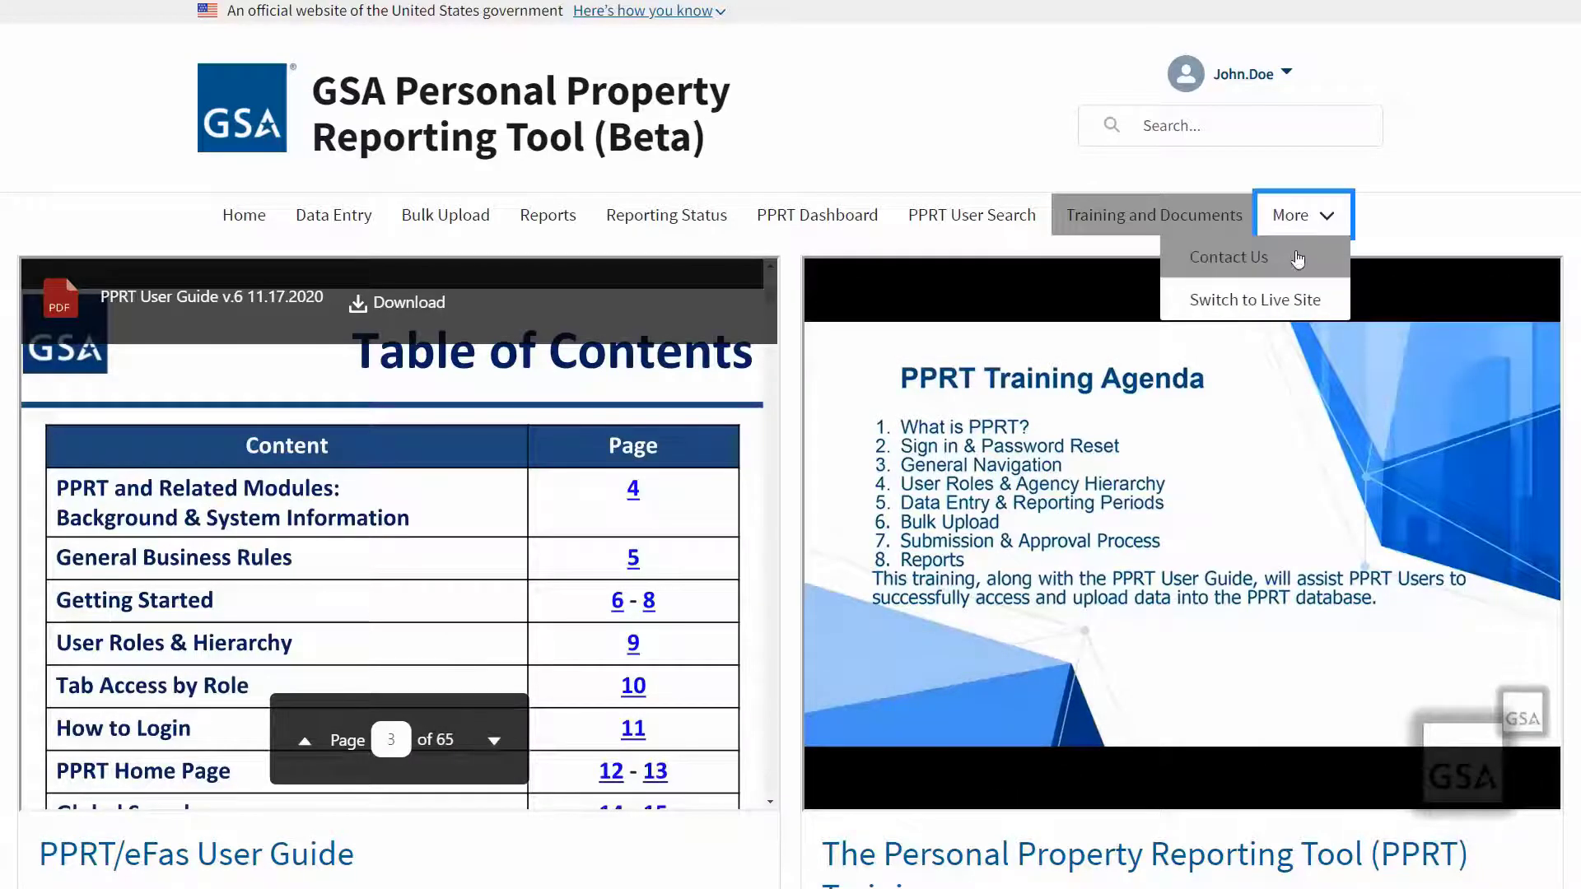
# - On Contact Us, choose Sub-Application eFAS, Request Type Application Question, and subject 'Need Help'
pyautogui.click(1297, 259)
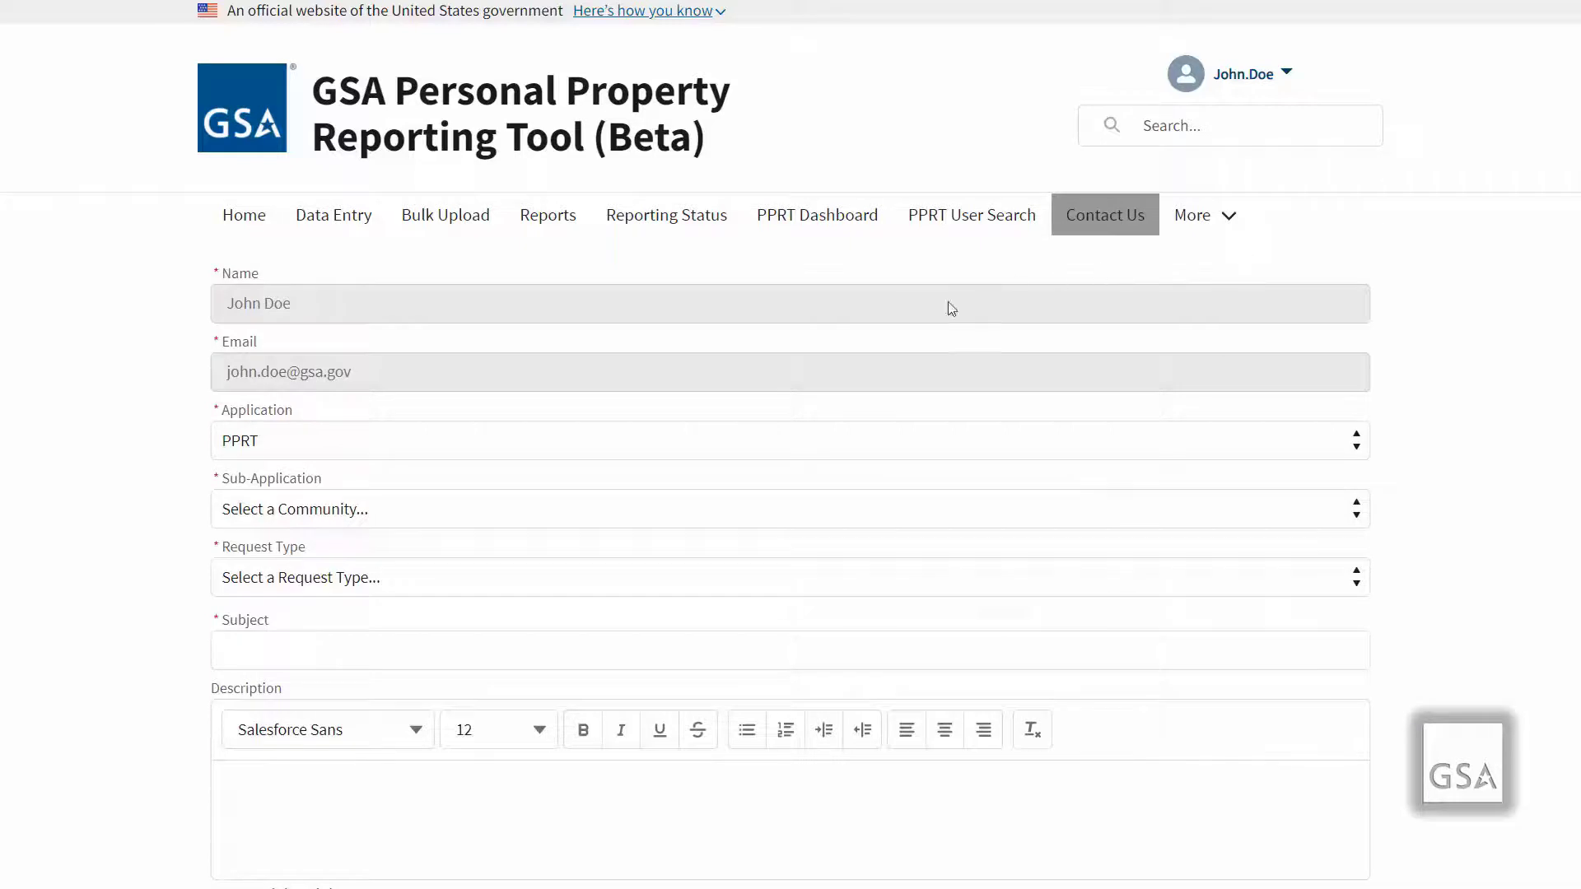
pyautogui.click(794, 515)
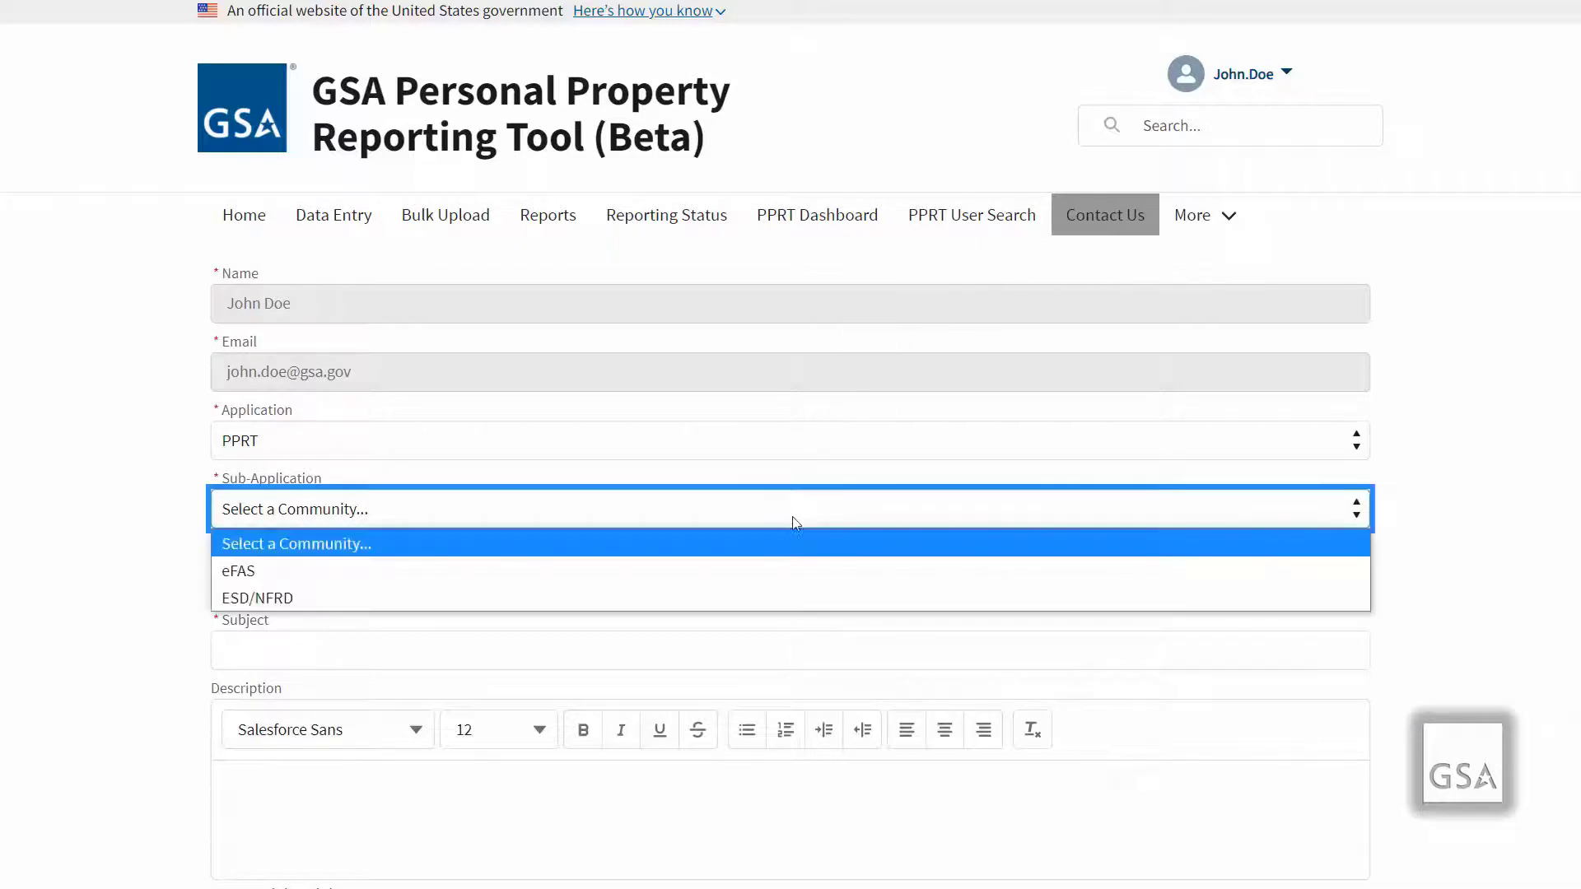
pyautogui.click(772, 584)
pyautogui.click(766, 581)
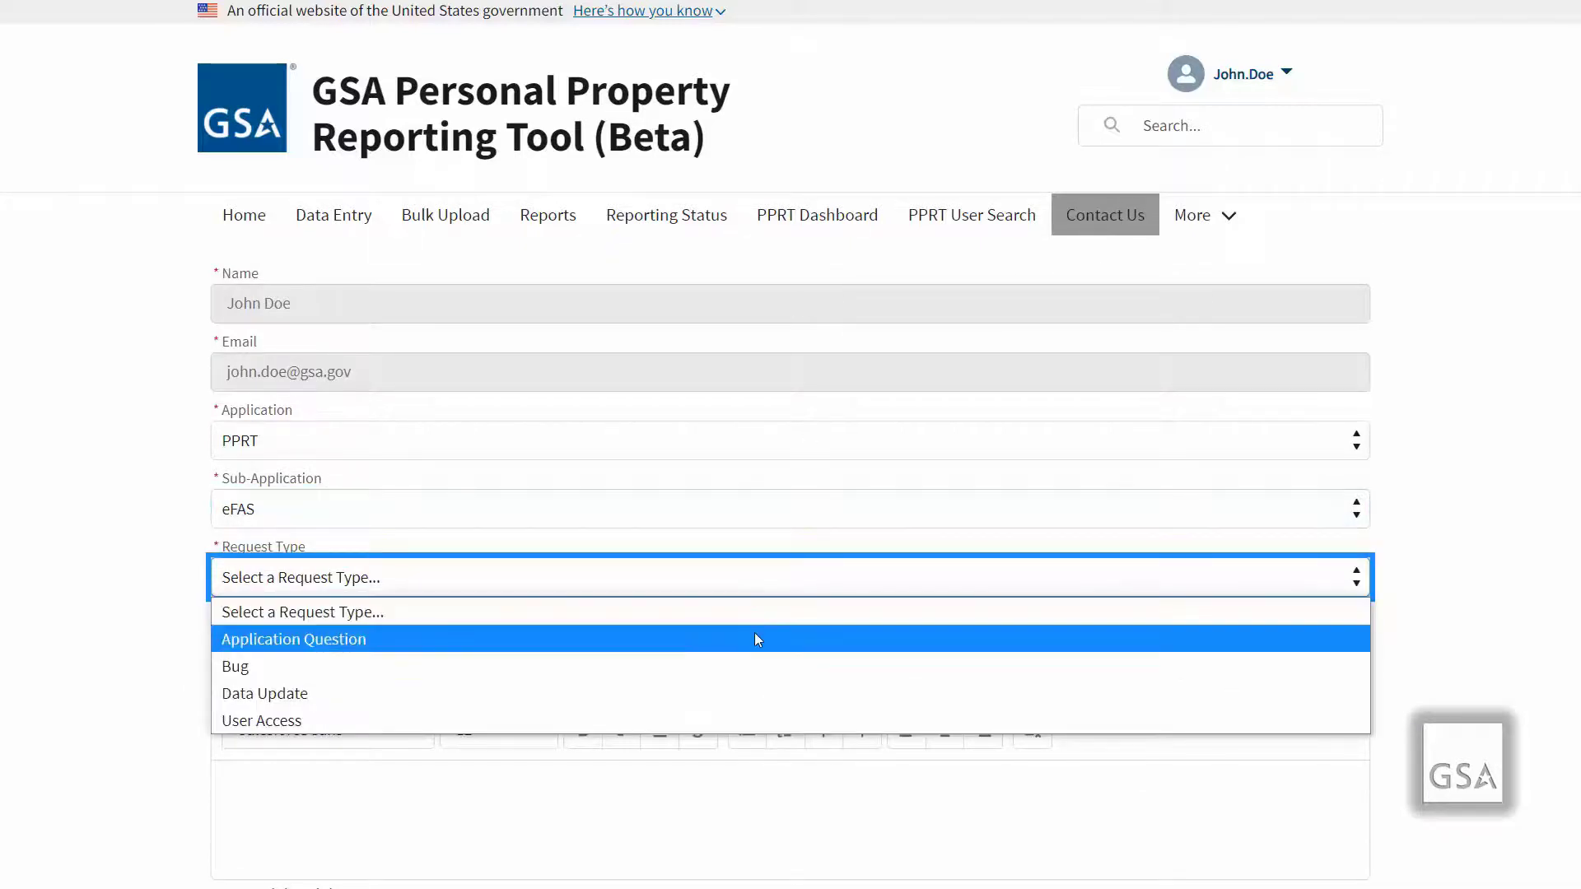
pyautogui.click(754, 638)
pyautogui.click(752, 646)
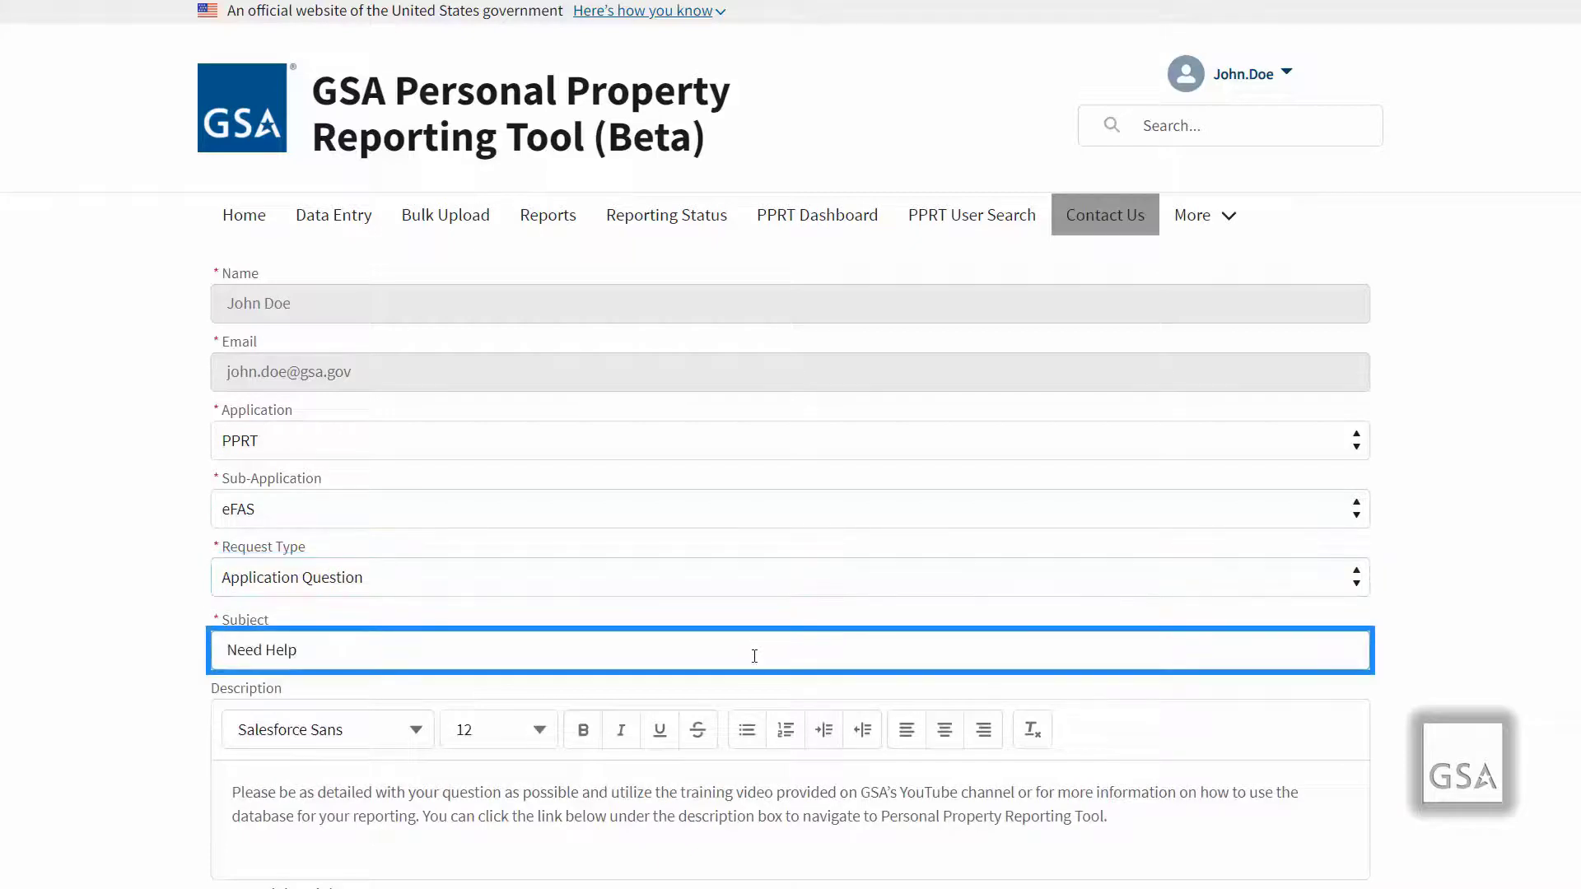
pyautogui.write('Need Help')
# - Create the support case, then return home and open the Help Desk contact form
pyautogui.scroll(-5, 756, 664)
pyautogui.click(827, 544)
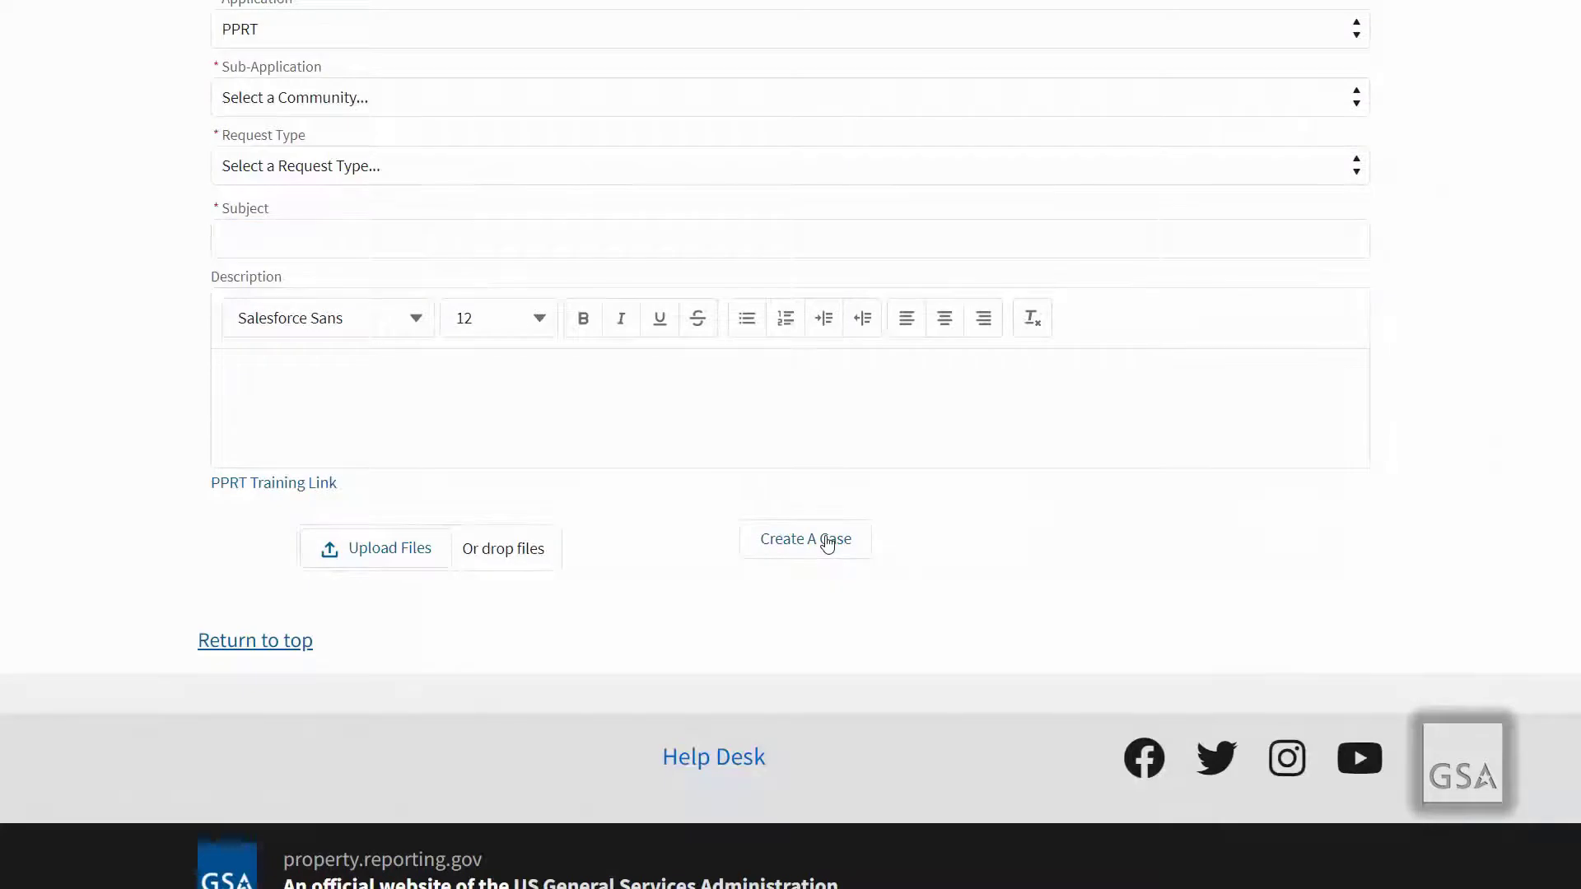
pyautogui.scroll(5, 828, 544)
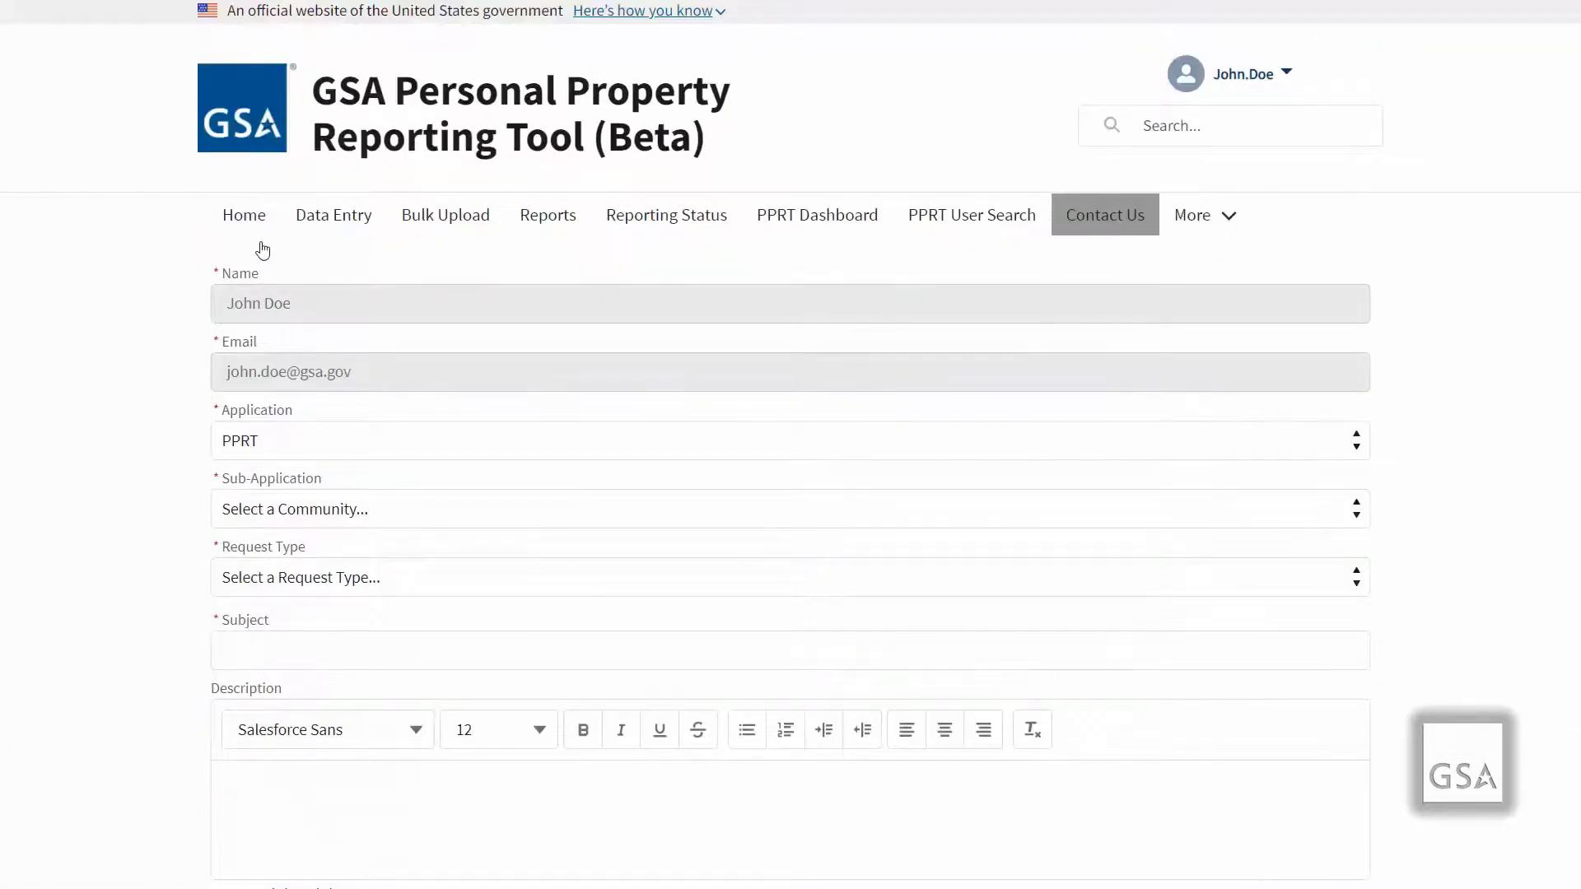
pyautogui.click(247, 218)
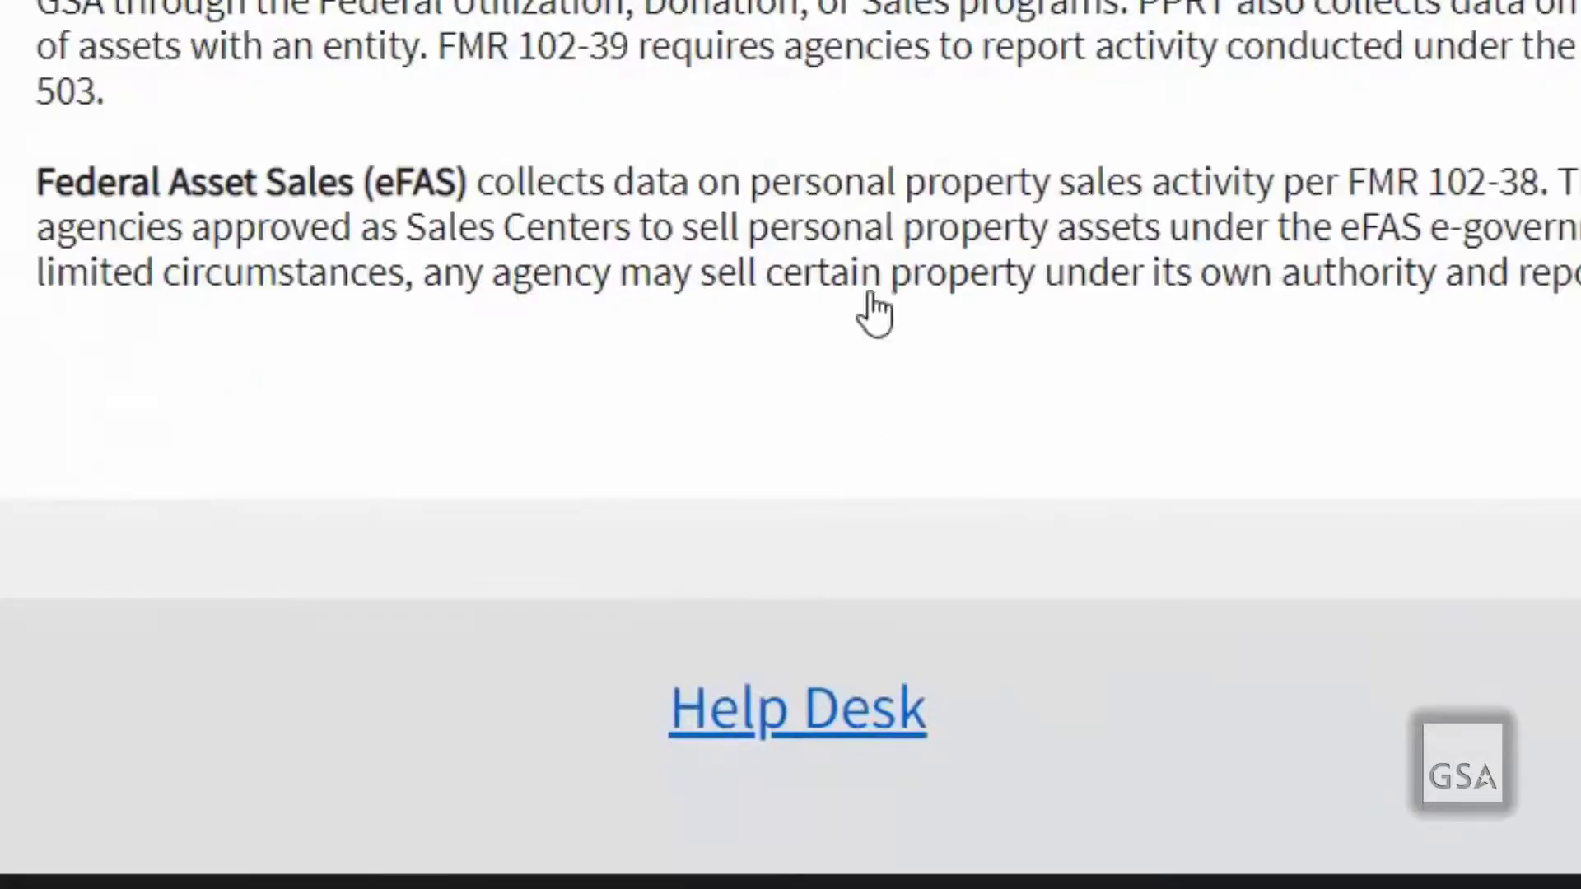
pyautogui.click(811, 780)
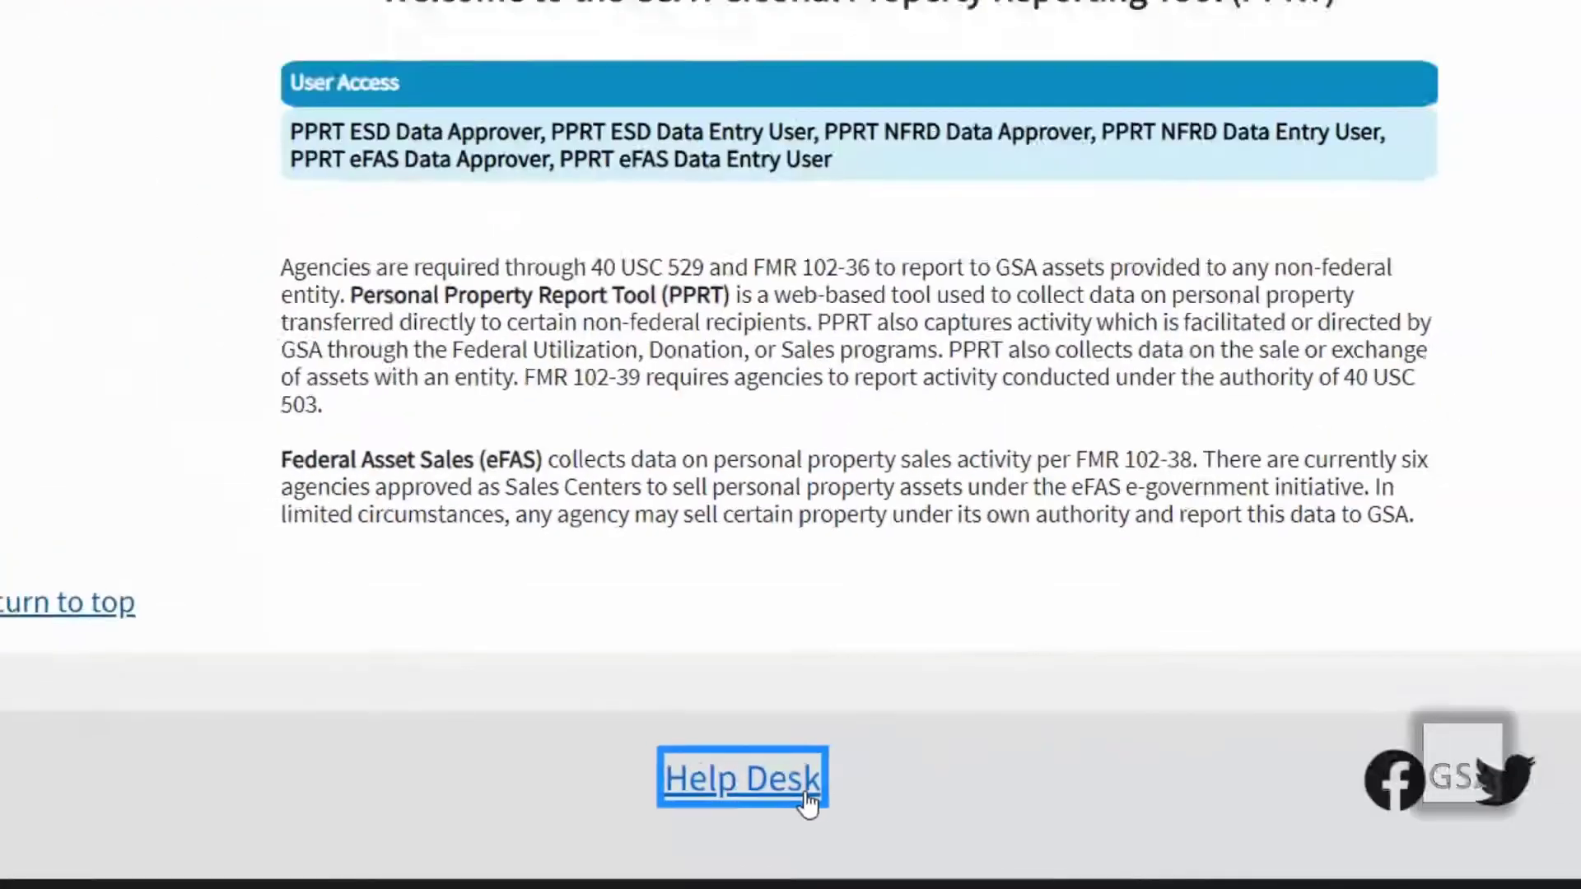